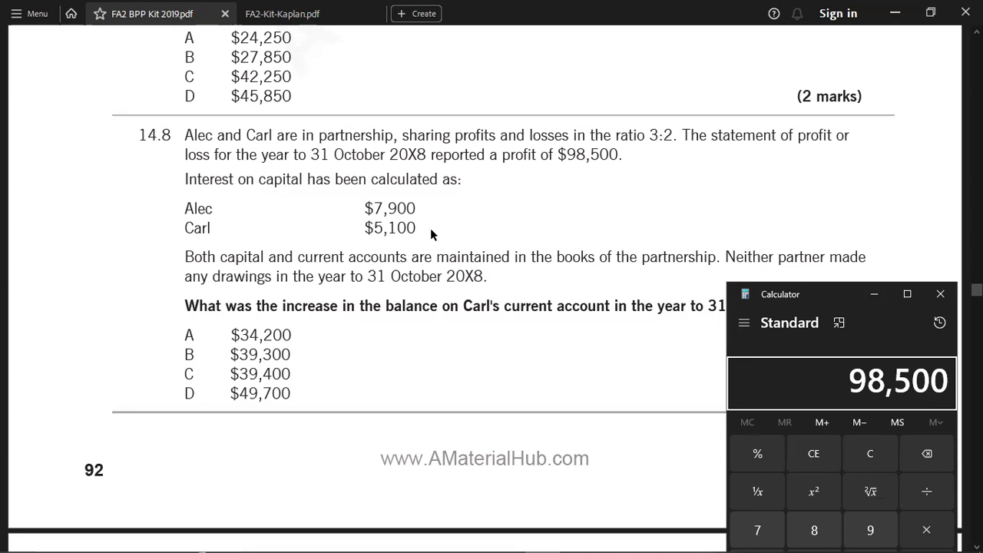
# Subtract both partners' interest on capital, 7900 and 5100, from the 98,500 profit in the calculator.
pyautogui.press('-')
pyautogui.write('7900')
pyautogui.press('-')
pyautogui.write('5100')
pyautogui.press('Return')
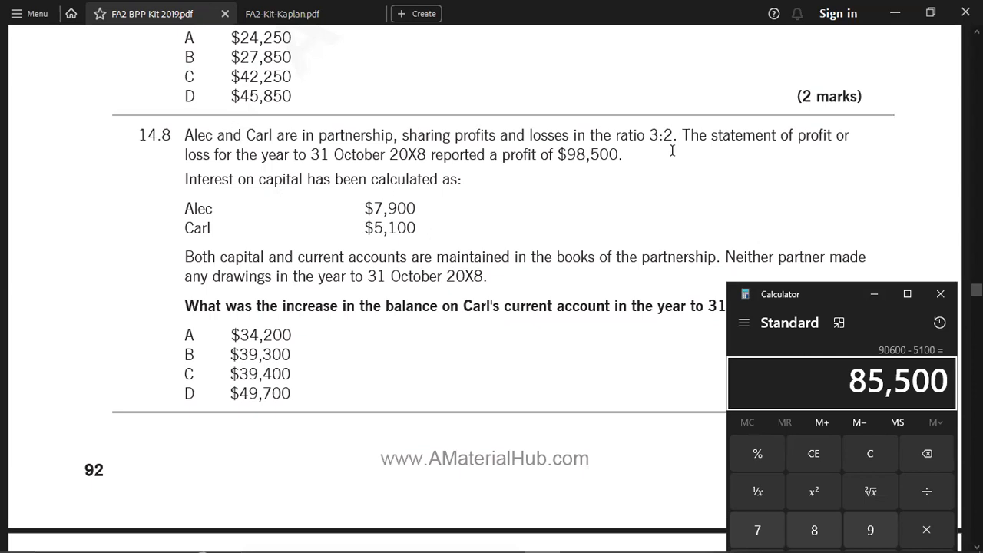
# Multiply the remaining profit by 2/5, add the 5100 interest on capital, and clear the calculator.
pyautogui.write('*2/5')
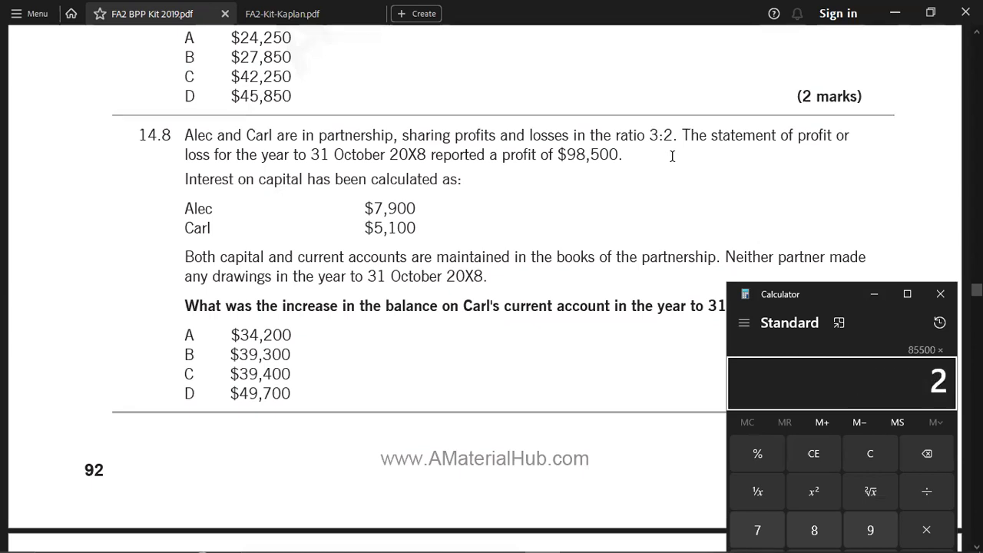
pyautogui.press('Return')
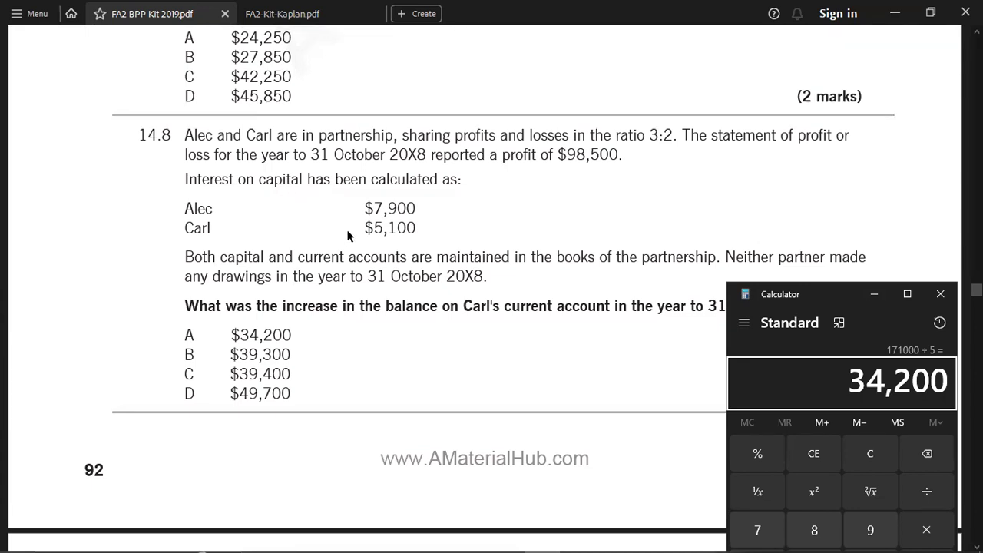
pyautogui.write('+5100')
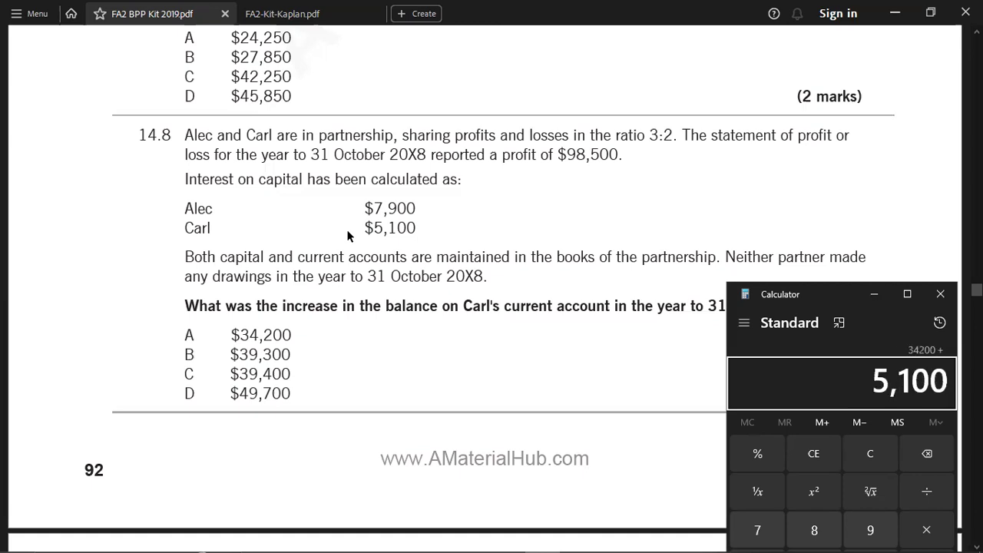
pyautogui.press('Return')
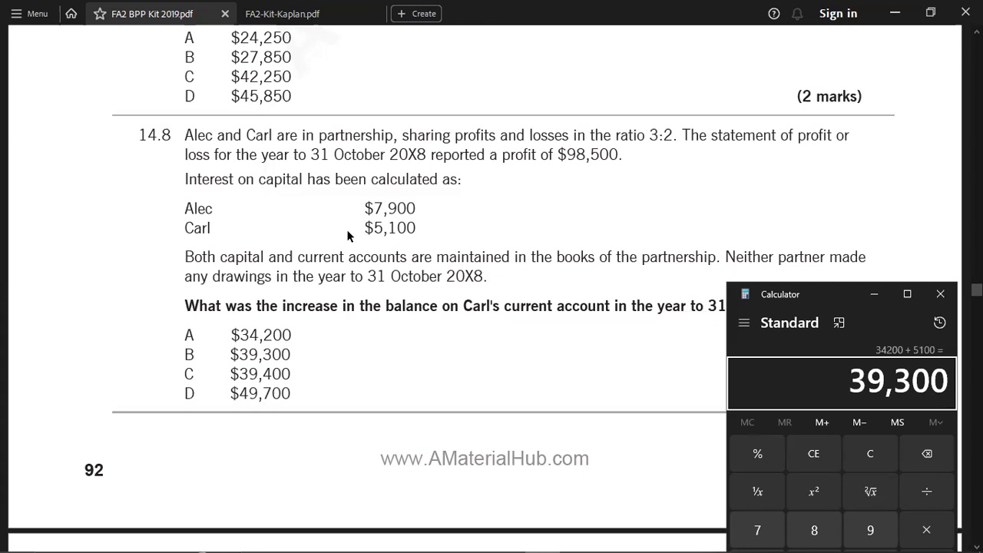
pyautogui.press('Escape')
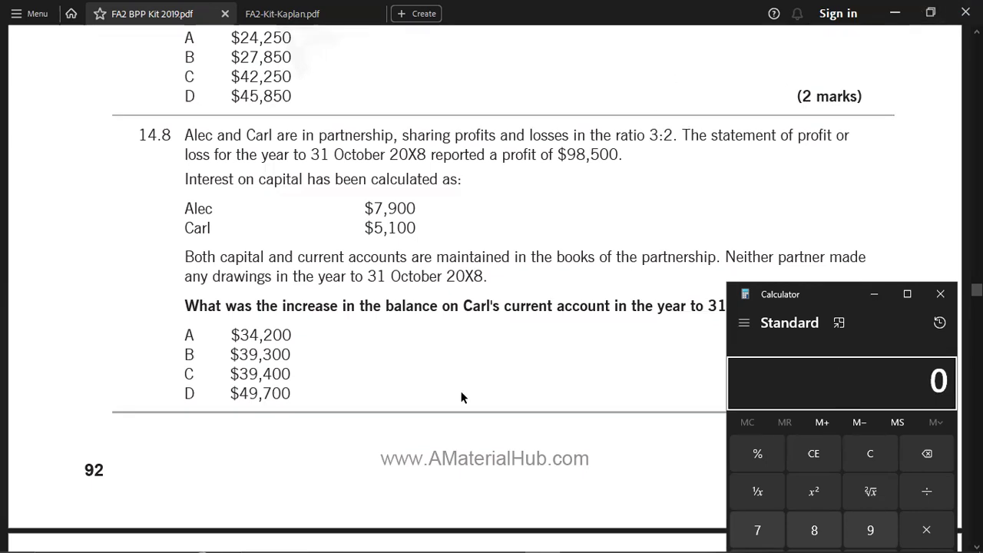
# Switch to the PARTNERSHIP workbook in Excel and head E9543:G9543 with the two partners' first names and TOTAL.
pyautogui.hotkey('alt', 'Tab')
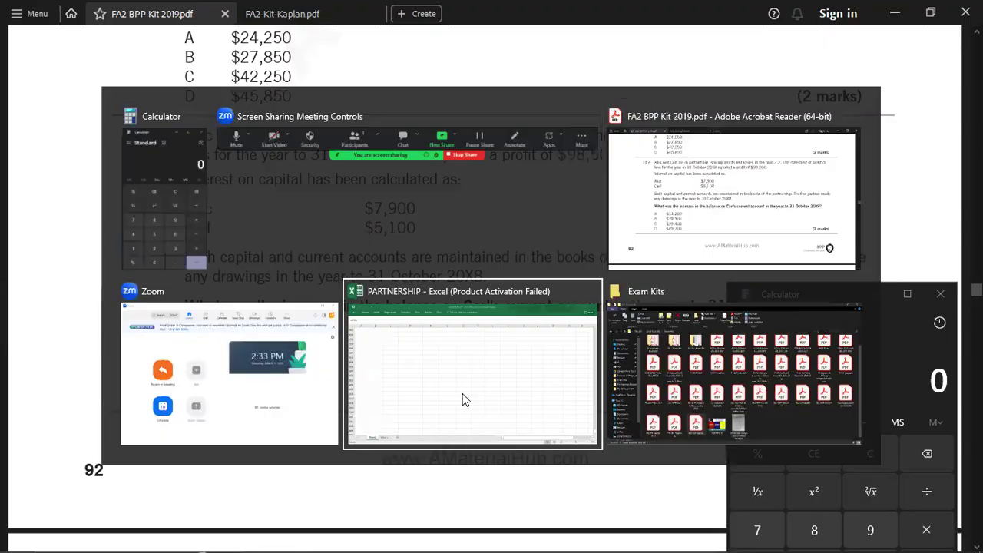
pyautogui.click(461, 397)
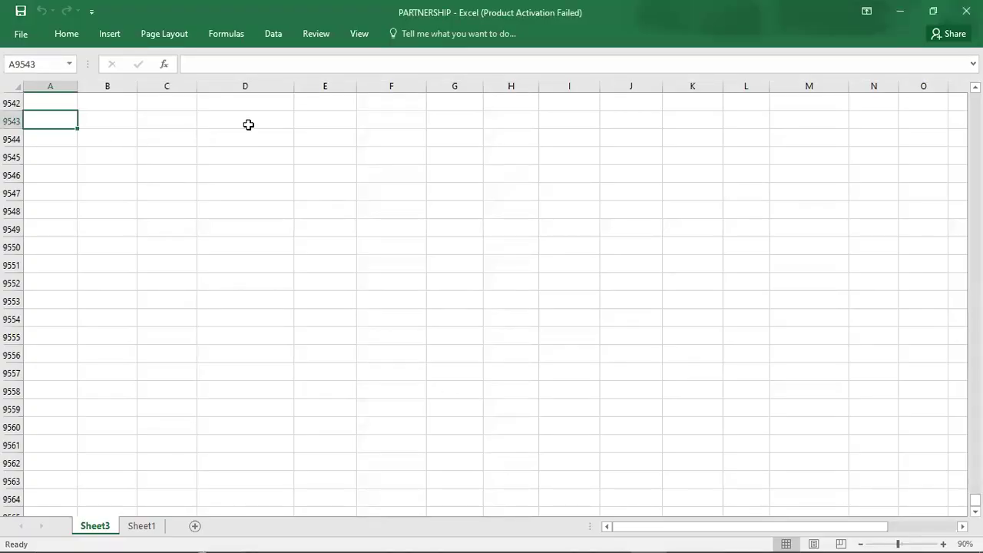
pyautogui.click(299, 125)
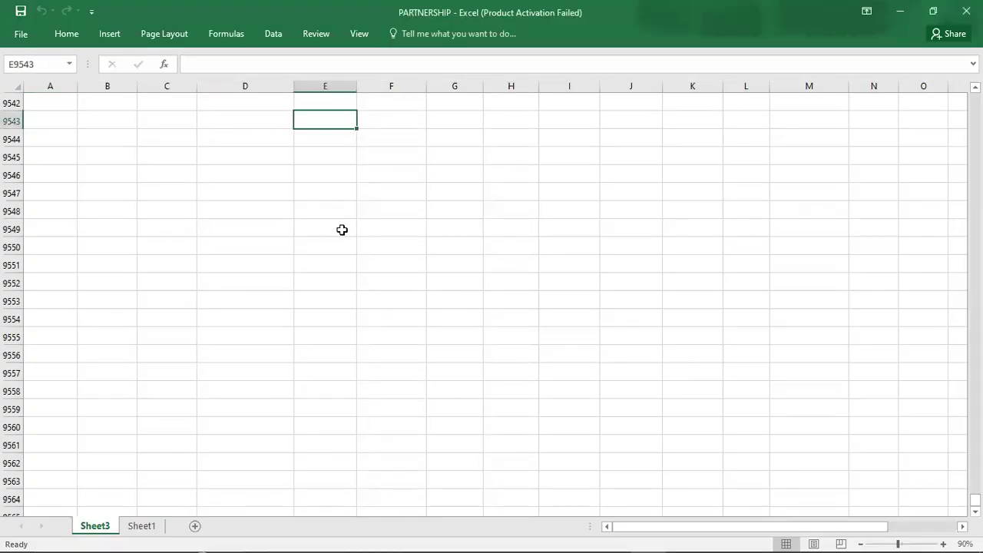
pyautogui.hotkey('alt', 'Tab')
pyautogui.hotkey('alt', 'Tab')
pyautogui.hotkey('alt', 'Tab')
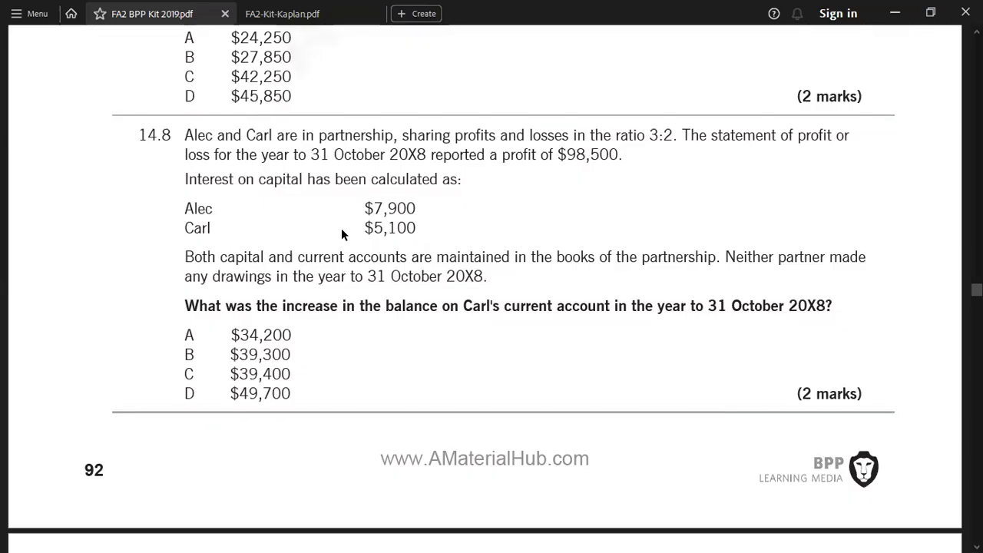
pyautogui.hotkey('alt', 'Tab')
pyautogui.write('ALEC')
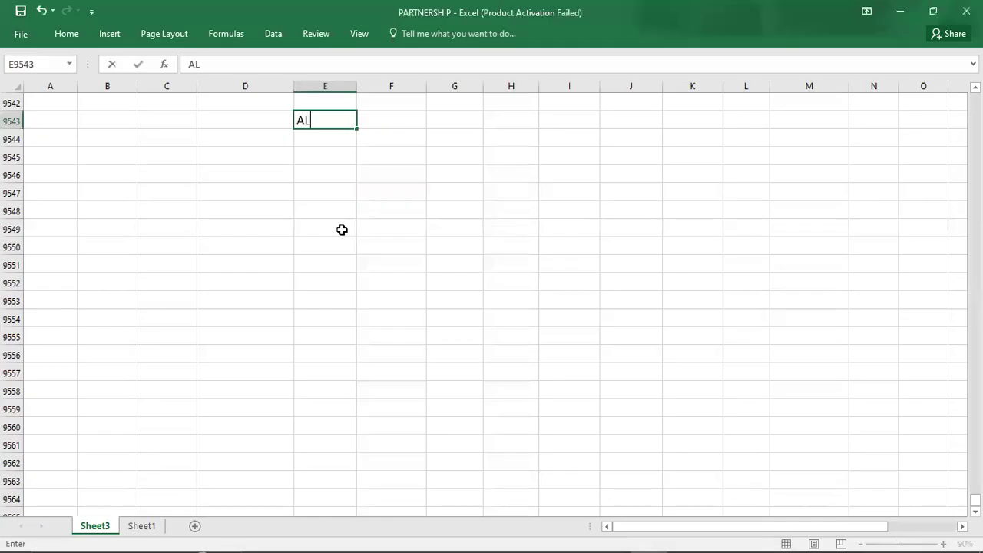
pyautogui.press('Tab')
pyautogui.write('CARL')
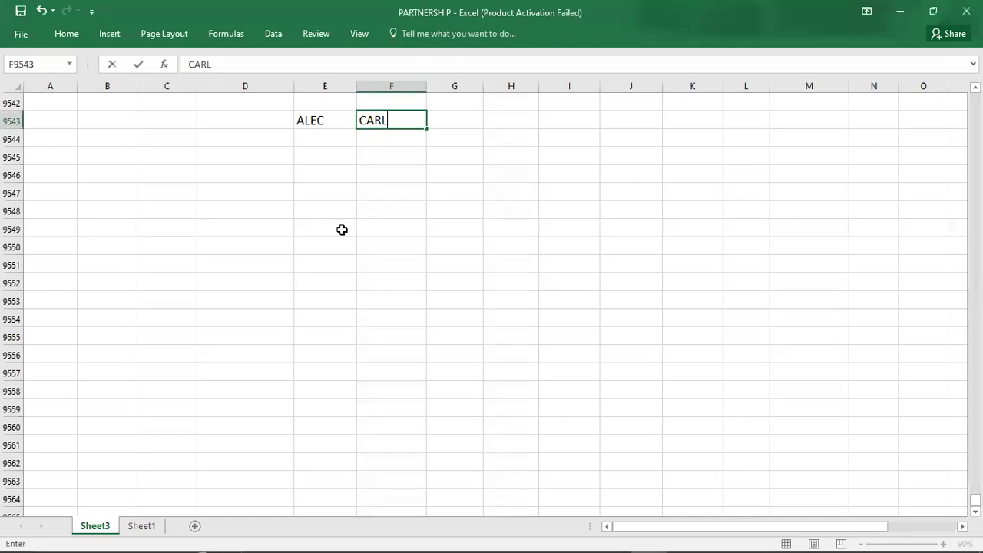
pyautogui.press('Tab')
pyautogui.write('TOTAL')
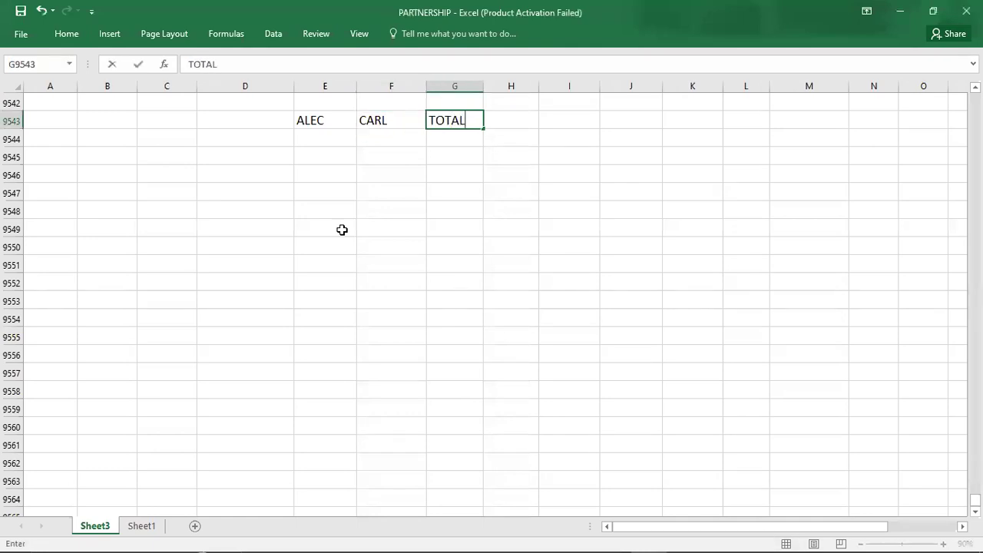
pyautogui.press('Return')
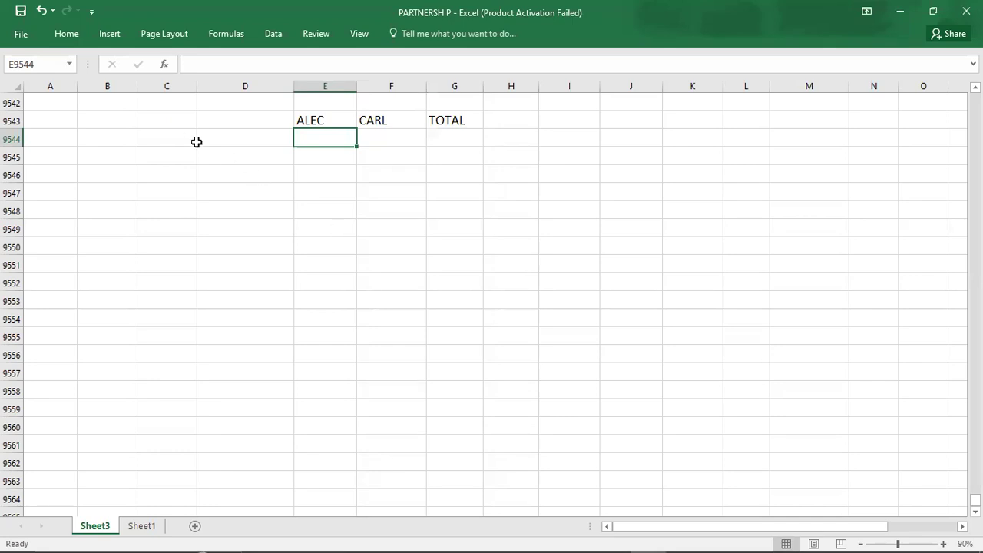
# Label C9544 PROFIT and enter the reported profit of 98500 in the TOTAL column.
pyautogui.click(159, 144)
pyautogui.write('PROFIT')
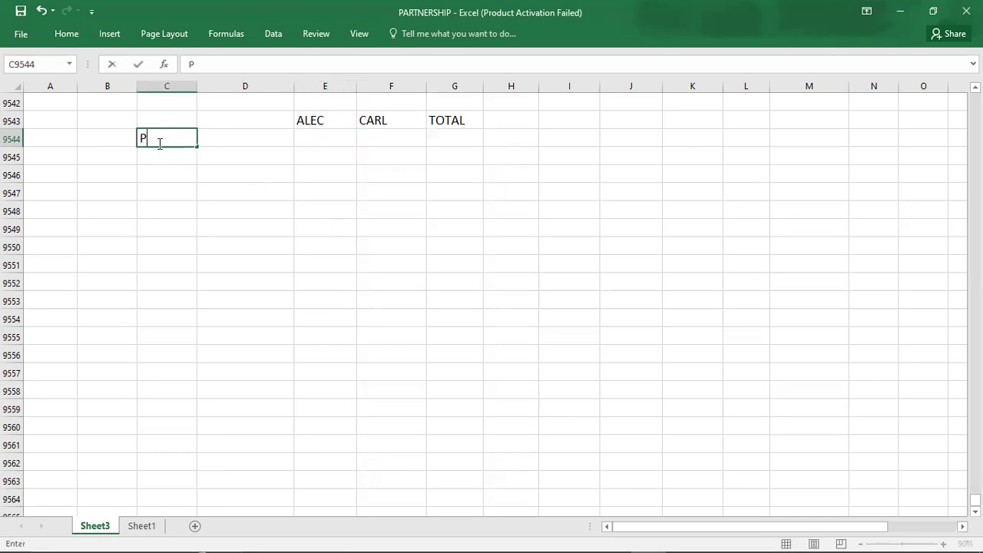
pyautogui.press('Tab')
pyautogui.press('Tab')
pyautogui.press('Tab')
pyautogui.press('Tab')
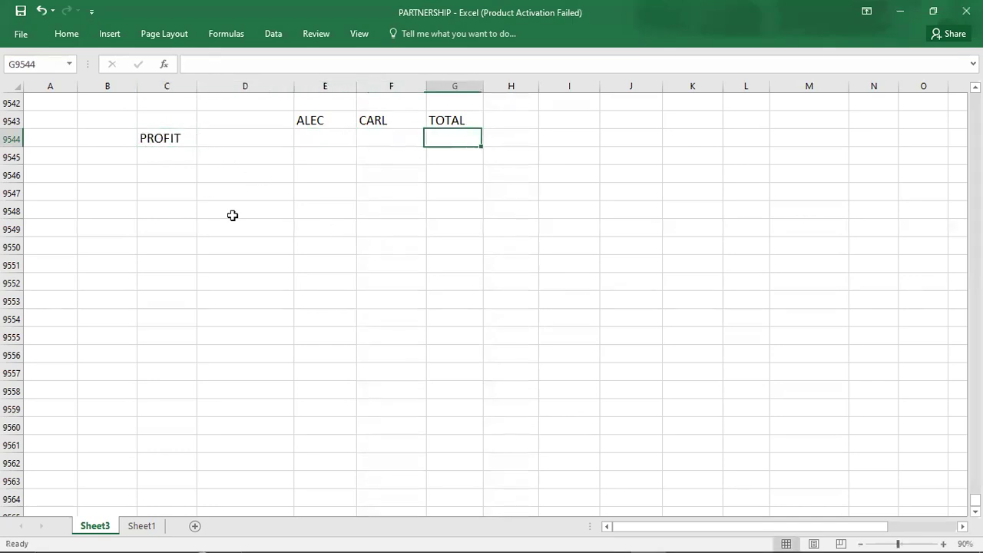
pyautogui.hotkey('alt', 'Tab')
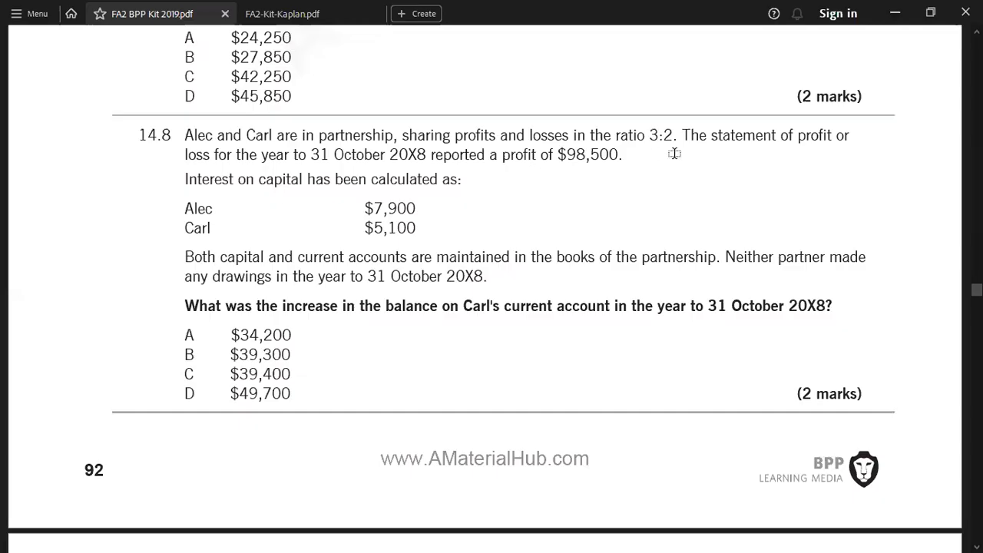
pyautogui.hotkey('alt', 'Tab')
pyautogui.write('98500')
pyautogui.press('Return')
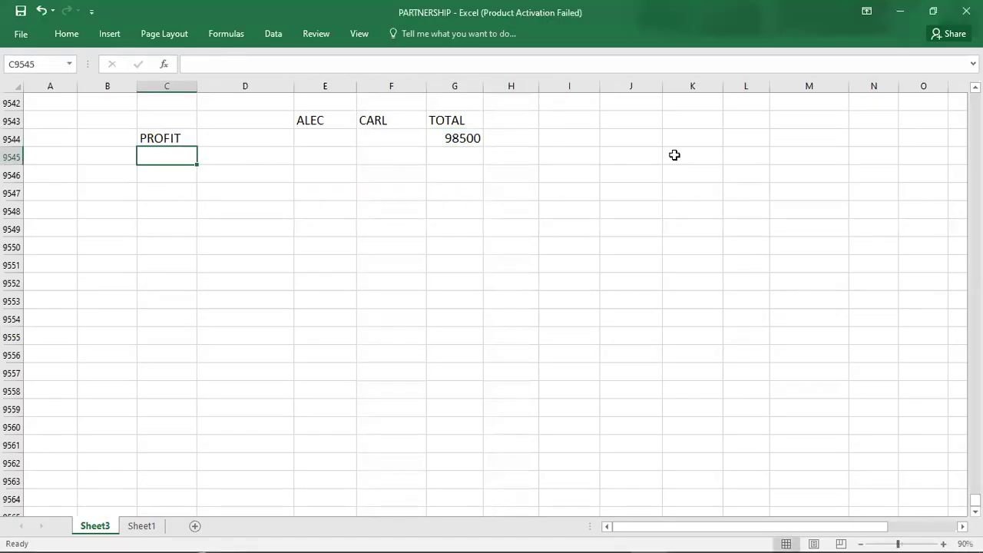
# Add an INT. ON CAPITAL row in row 9545 with 7900 and 5100 for the partners and -13000 under TOTAL.
pyautogui.write('INT. ')
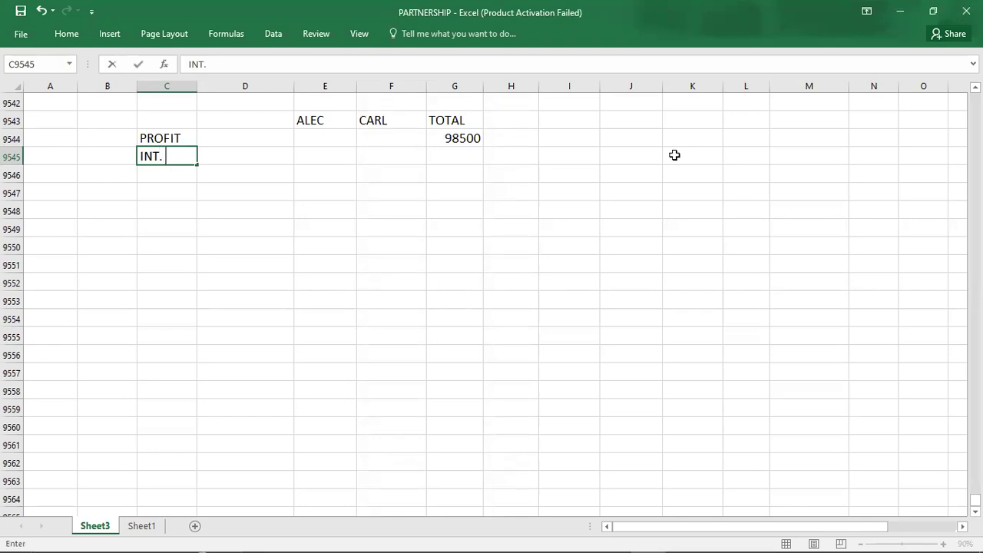
pyautogui.write('ON CAPITAL')
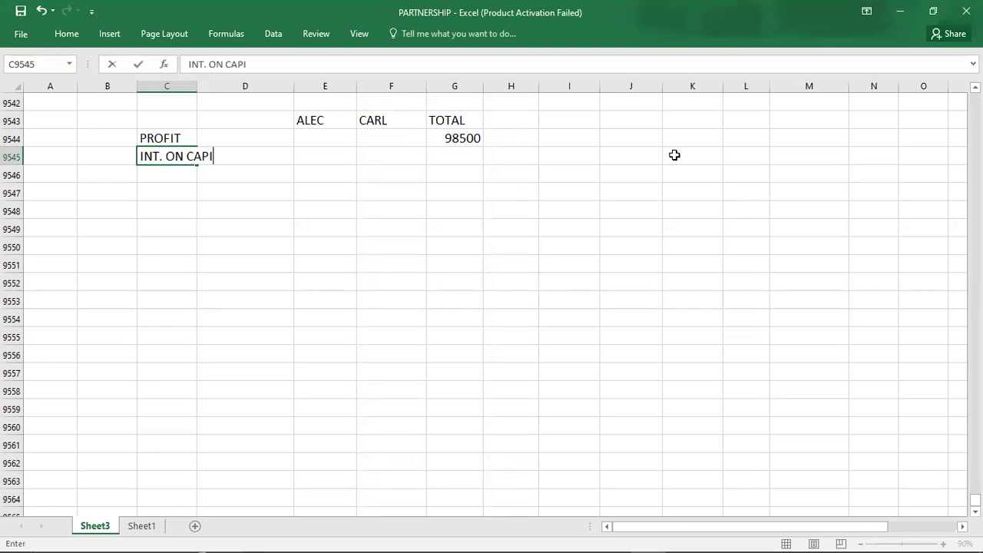
pyautogui.press('Tab')
pyautogui.press('Tab')
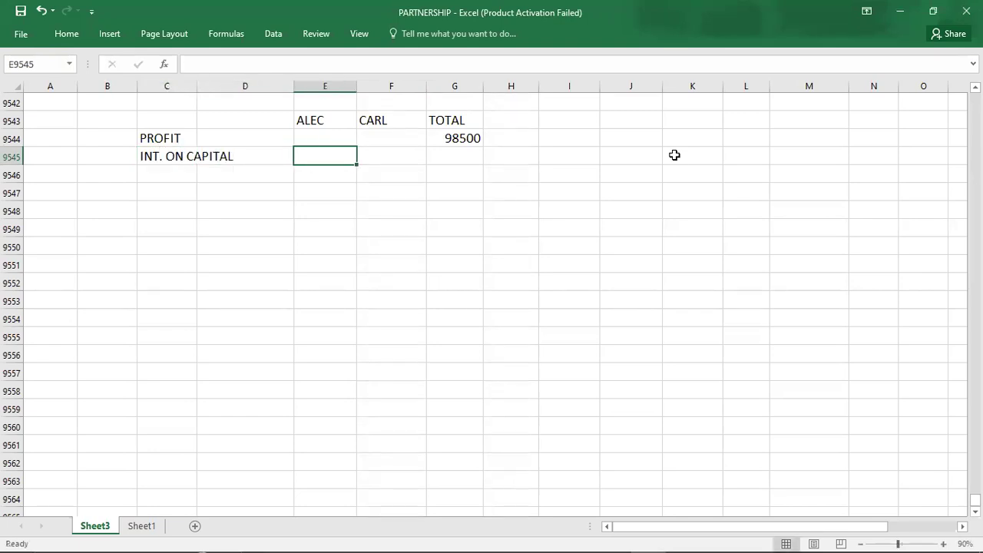
pyautogui.hotkey('alt', 'Tab')
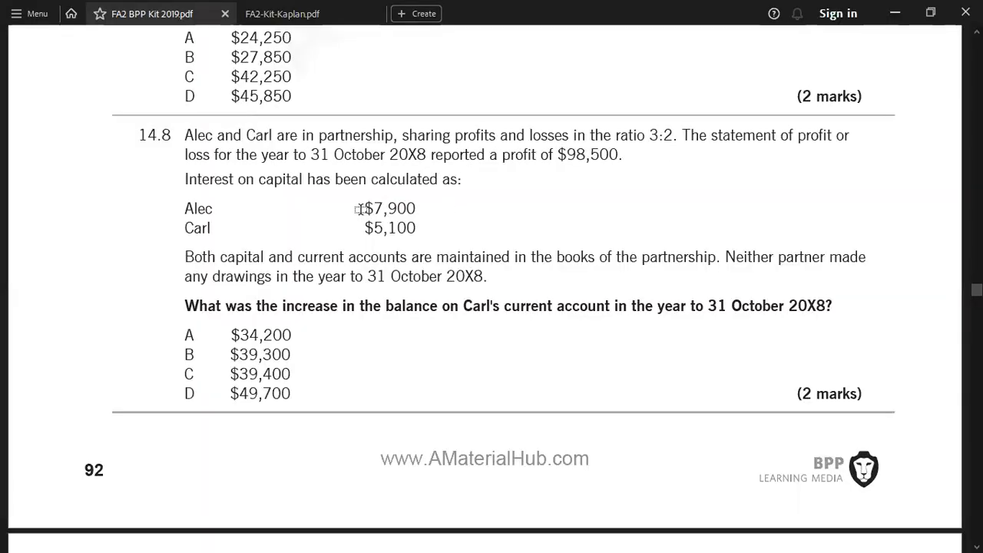
pyautogui.hotkey('alt', 'Tab')
pyautogui.write('7900')
pyautogui.press('Tab')
pyautogui.write('5100')
pyautogui.press('Tab')
pyautogui.write('-')
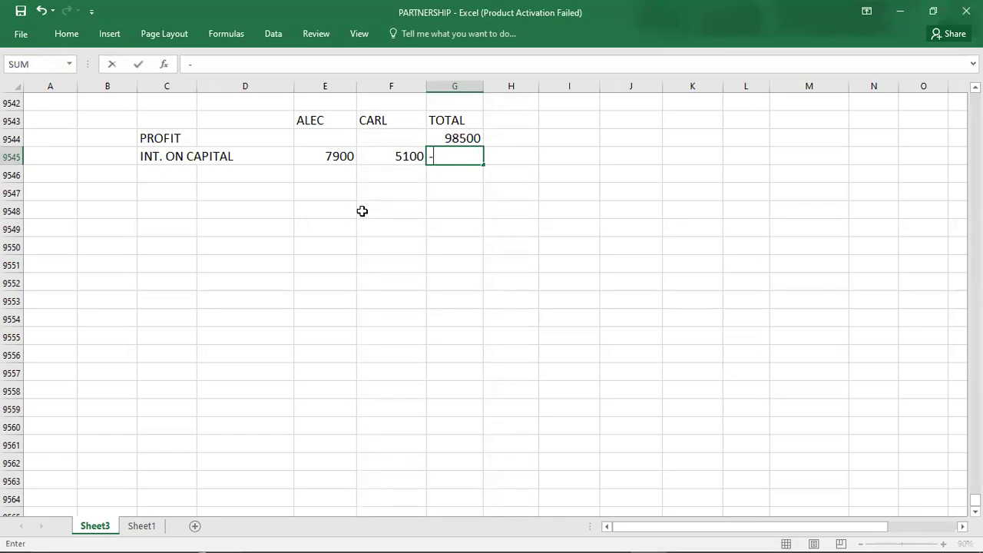
pyautogui.write('13000')
pyautogui.press('Return')
# Check the sum of G9544:G9545 and enter the residual profit of 85500 in G9546.
pyautogui.press('Left')
pyautogui.press('Left')
pyautogui.press('Right')
pyautogui.press('Right')
pyautogui.press('Right')
pyautogui.press('Right')
pyautogui.press('Up')
pyautogui.hotkey('shift', 'Up')
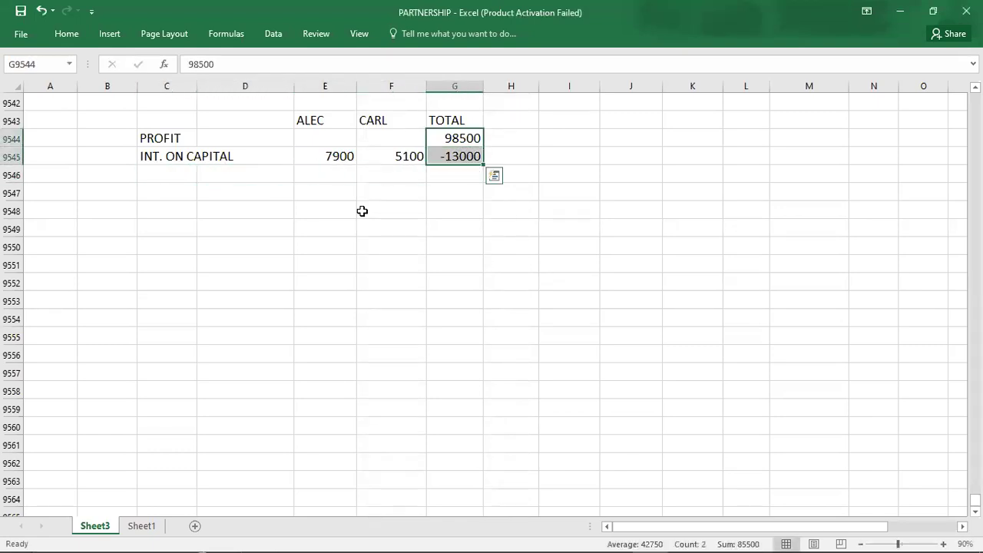
pyautogui.press('Down')
pyautogui.press('Down')
pyautogui.write('855')
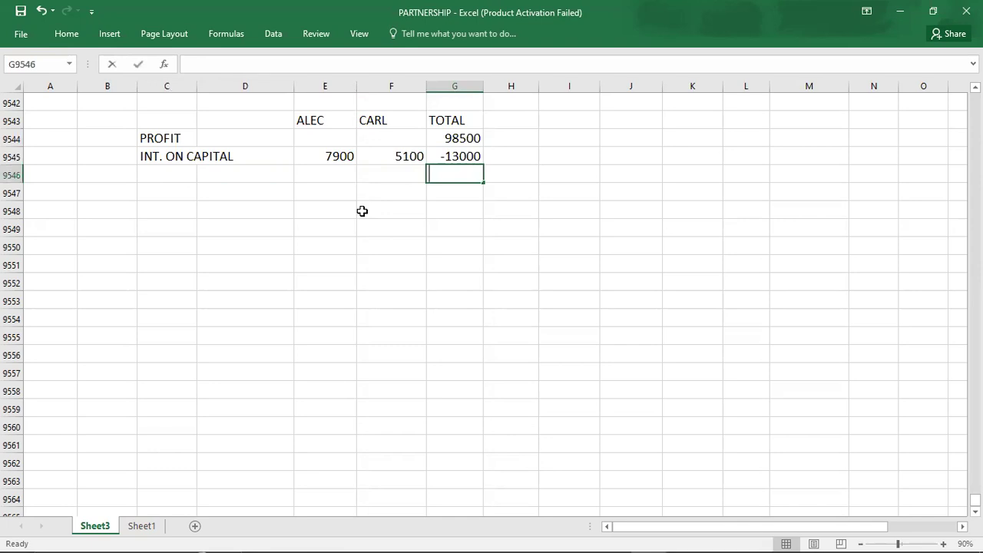
pyautogui.write('00')
pyautogui.press('Left')
pyautogui.press('Left')
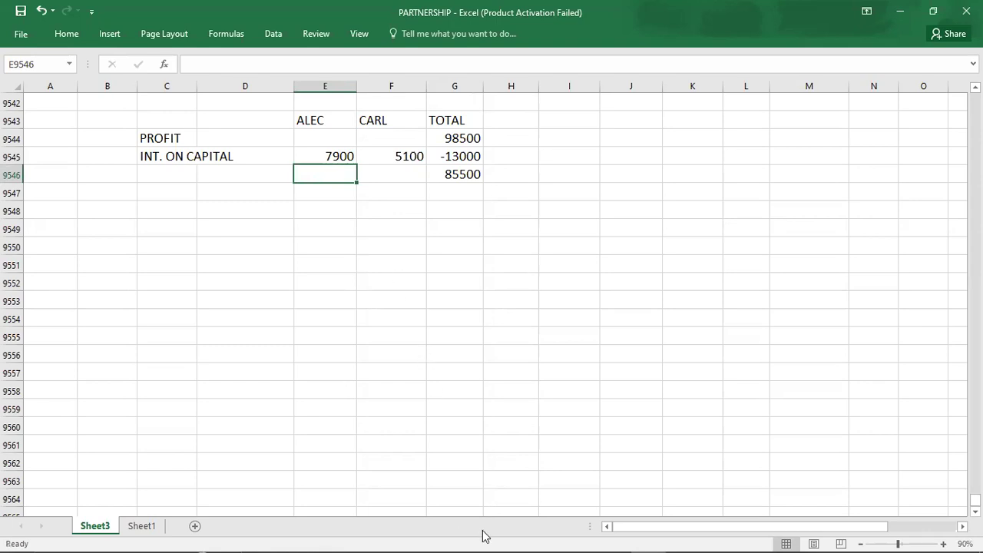
# Calculate 85500*3/5 in Calculator and enter the first partner's share of 51300 in E9546 of the Excel sheet.
pyautogui.hotkey('alt', 'Tab')
pyautogui.press('Tab')
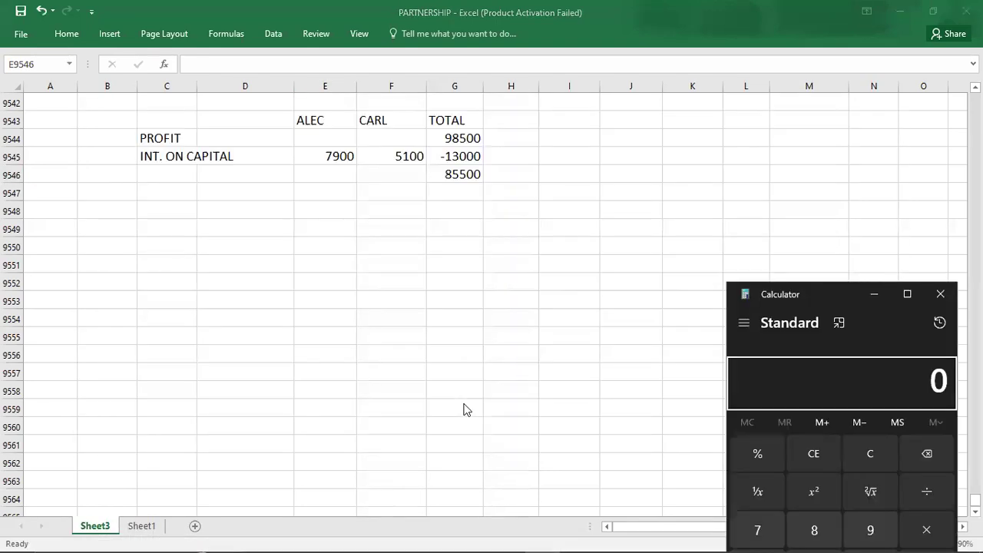
pyautogui.write('85500*3/5')
pyautogui.press('Return')
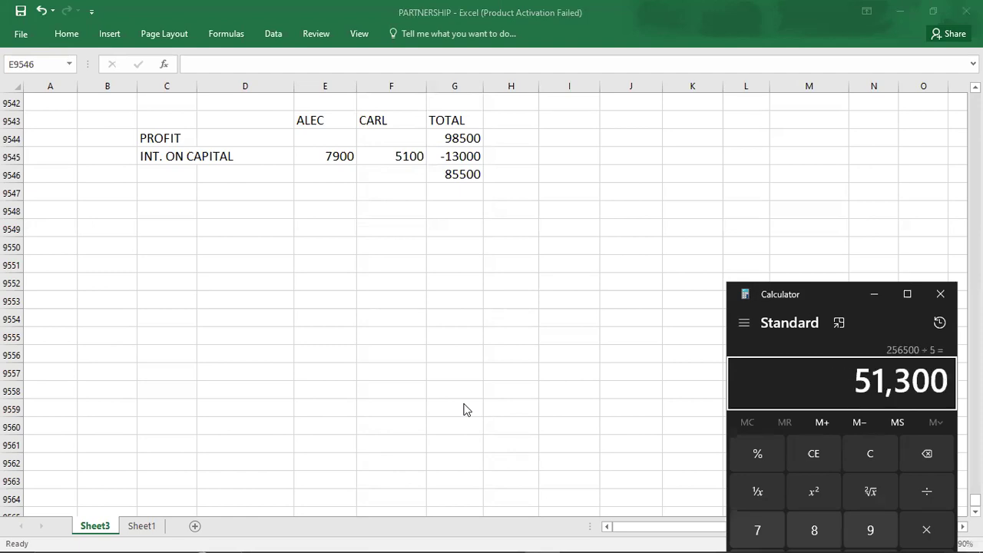
pyautogui.click(329, 174)
pyautogui.write('51300')
pyautogui.press('Tab')
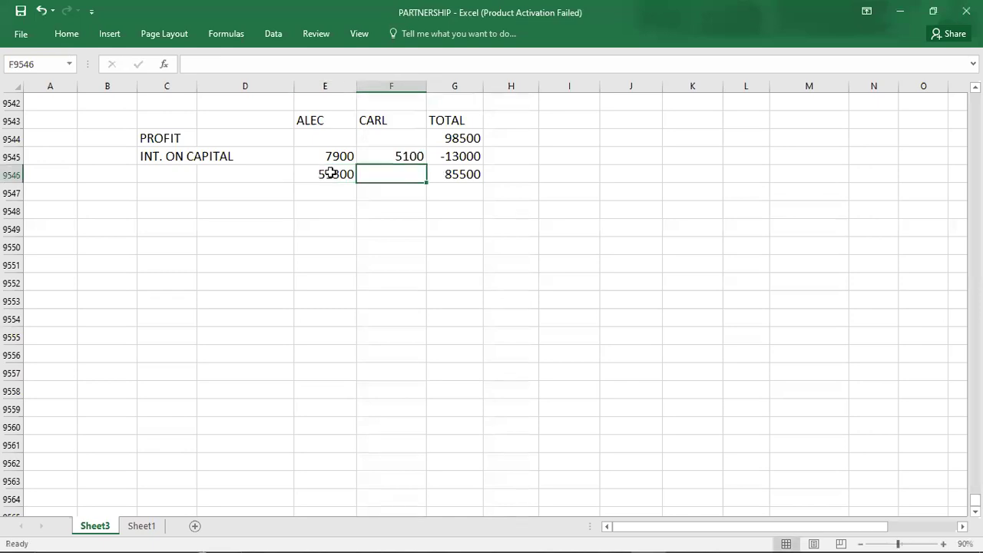
# Calculate 85500*2/5 in Calculator and enter the second partner's share of 34200 in F9546 of the Excel sheet.
pyautogui.hotkey('alt', 'Tab')
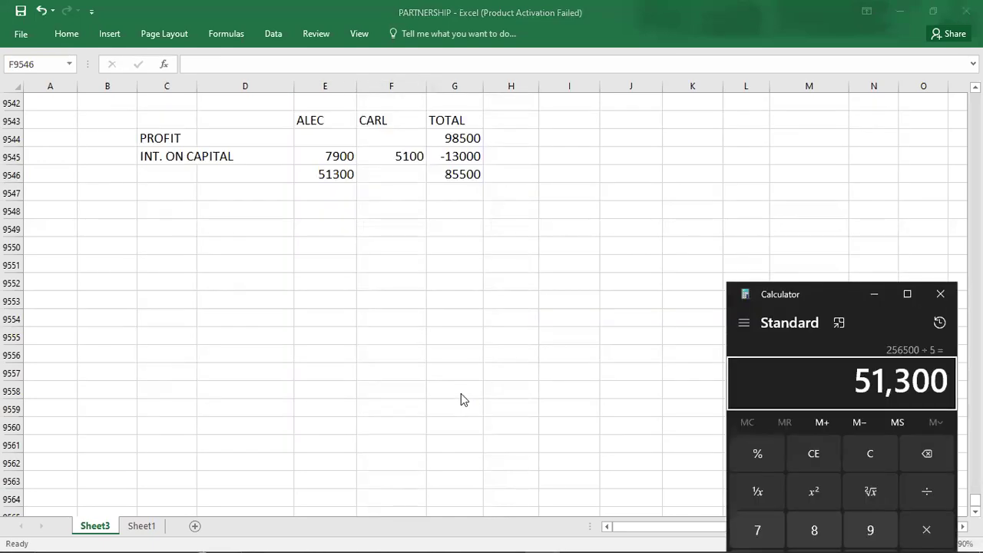
pyautogui.write('85500')
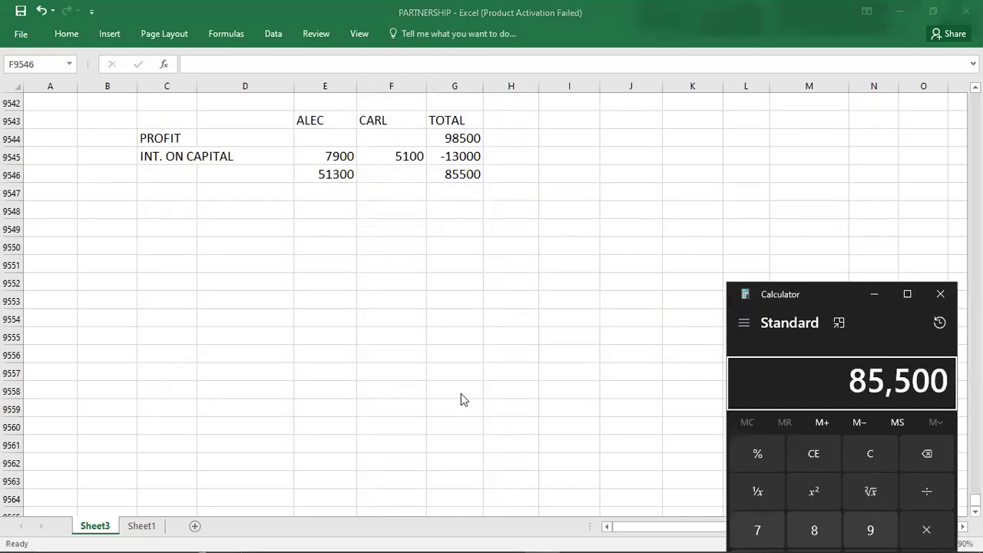
pyautogui.write('*2/5')
pyautogui.press('Return')
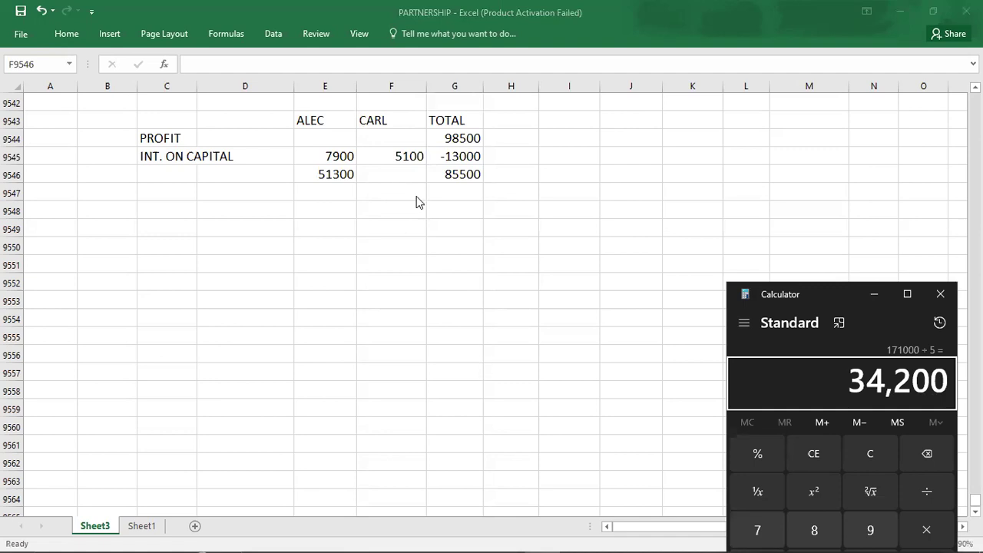
pyautogui.click(404, 178)
pyautogui.write('34200')
pyautogui.press('Return')
# Sum F9545:F9546, enter 39300 in F9548 as the second partner's total, and return to question 14.8 in Acrobat Reader.
pyautogui.click(406, 176)
pyautogui.press('Up')
pyautogui.keyDown('shift'); pyautogui.click(404, 174); pyautogui.keyUp('shift')
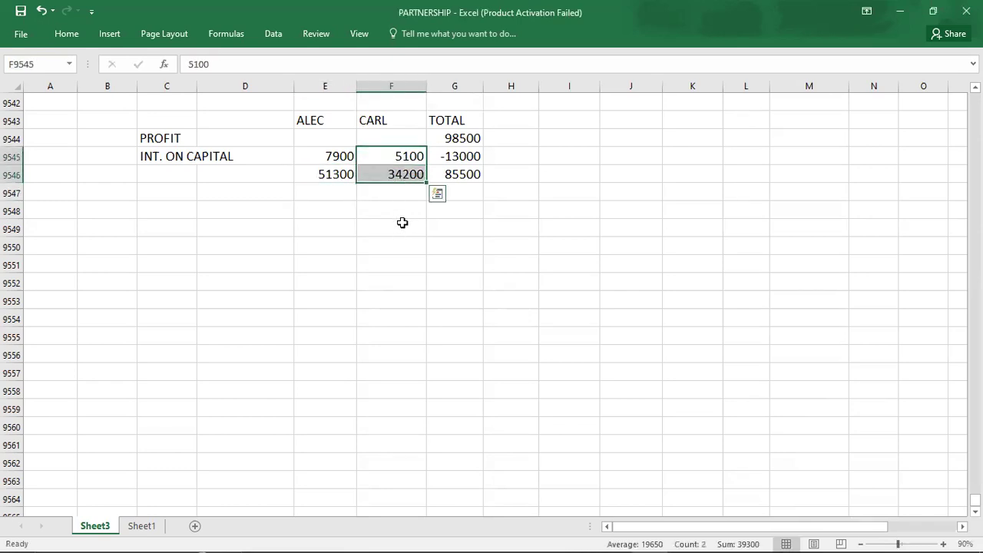
pyautogui.click(401, 210)
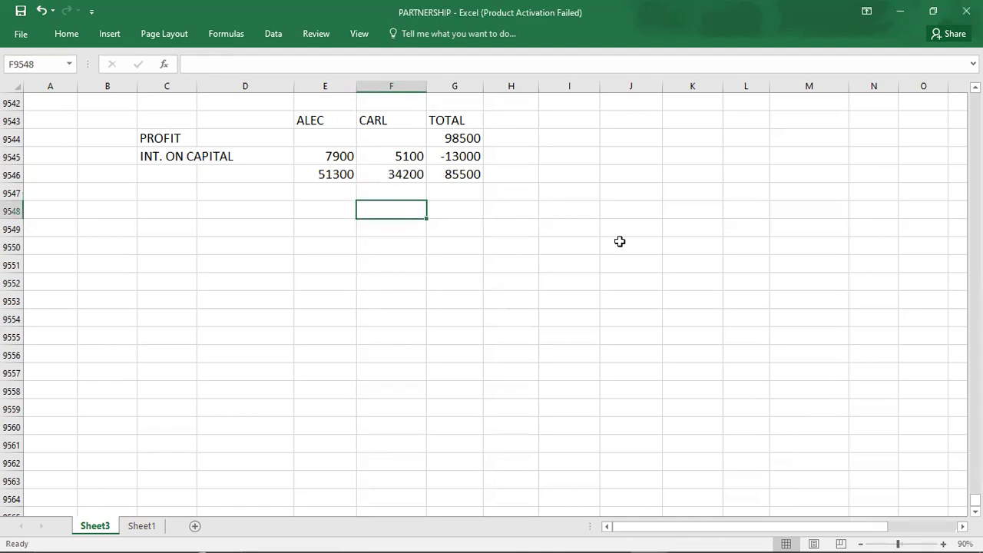
pyautogui.write('39300')
pyautogui.hotkey('ctrl', 'Return')
pyautogui.press('Down')
pyautogui.hotkey('alt', 'Tab')
pyautogui.hotkey('alt', 'Tab')
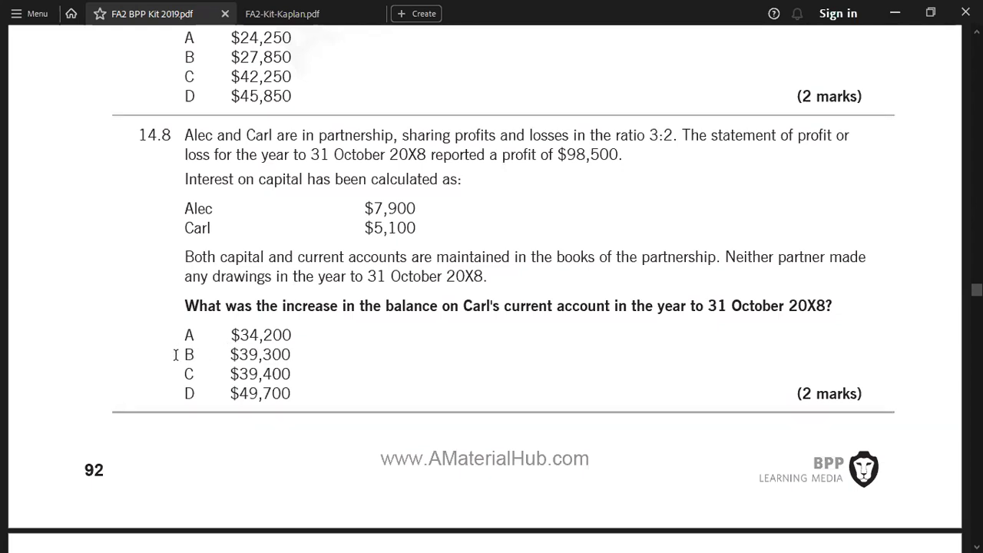
# Switch to Excel and make the second partner's total of 39300 in F9548 bold.
pyautogui.hotkey('alt', 'Tab')
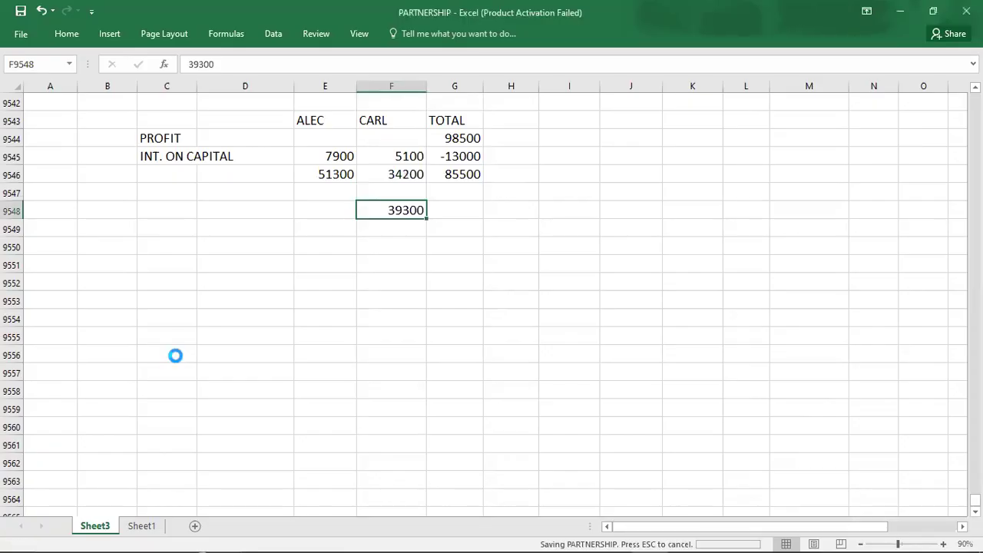
pyautogui.click(50, 136)
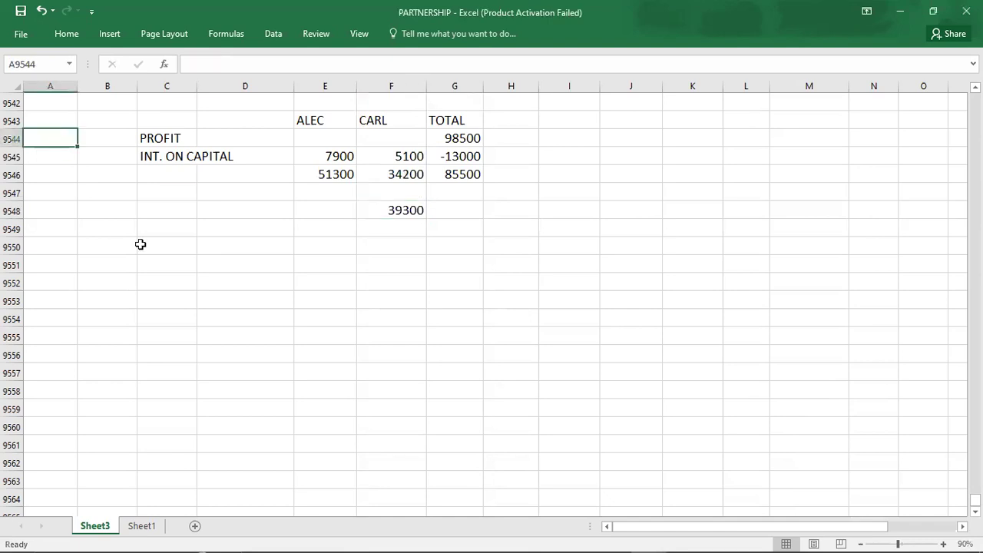
pyautogui.click(390, 209)
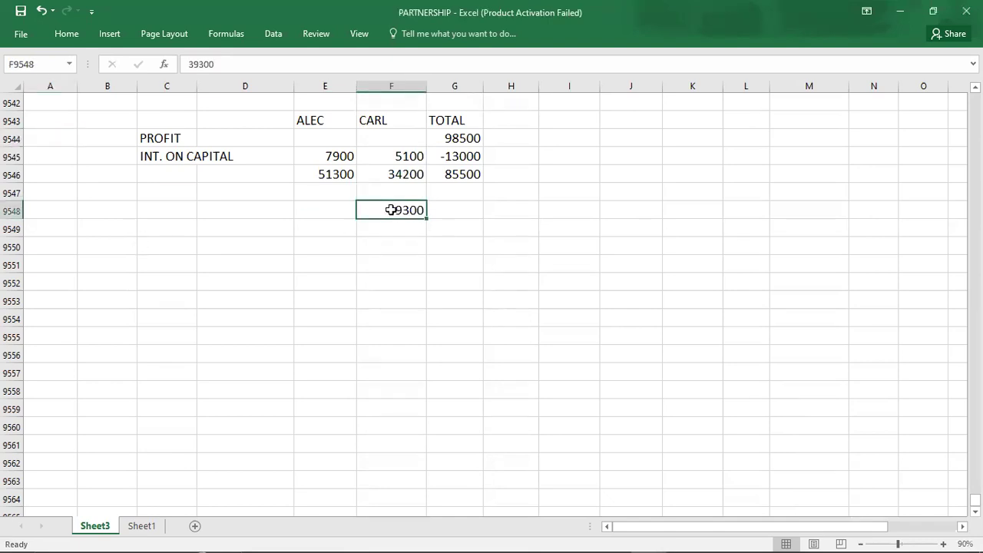
pyautogui.hotkey('ctrl', 'b')
pyautogui.click(204, 325)
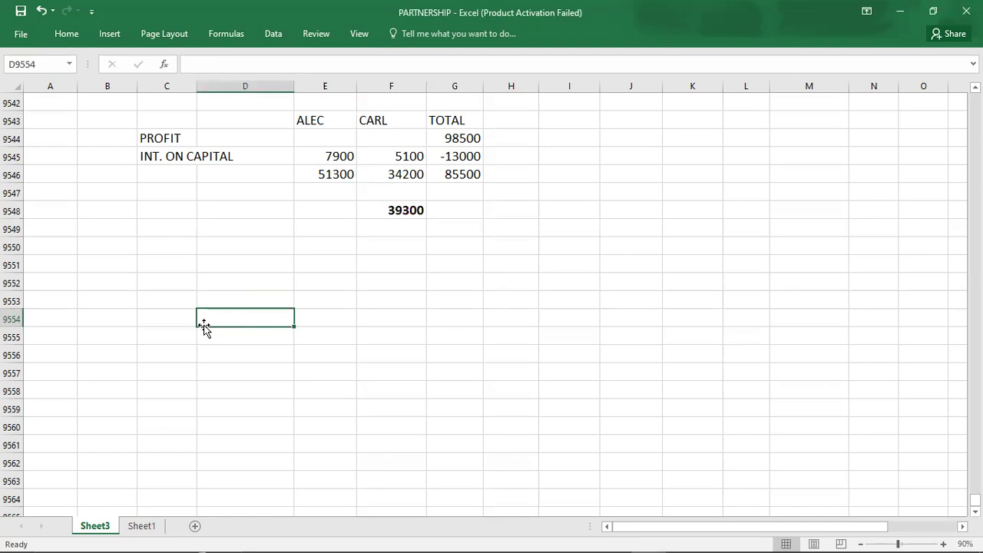
# Return to the exam kit in Acrobat Reader and read question 14.9.
pyautogui.hotkey('alt', 'Tab')
pyautogui.scroll(-2, 203, 325)
pyautogui.scroll(-6, 203, 325)
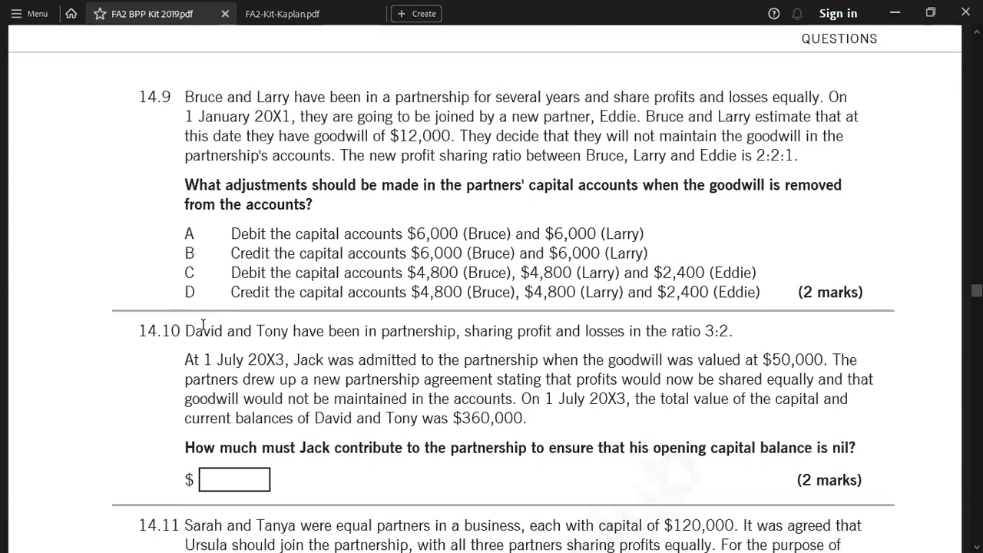
pyautogui.scroll(-1, 202, 325)
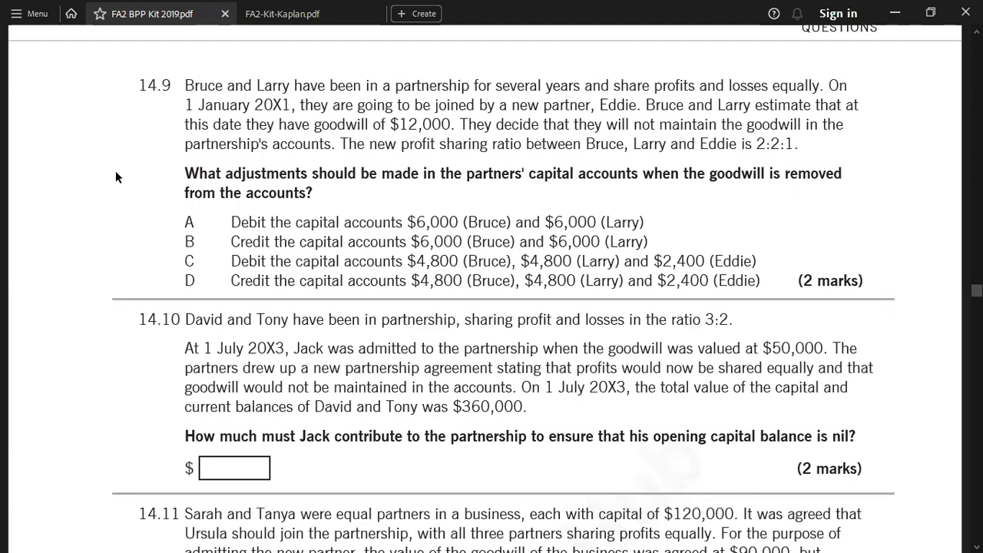
# Switch to Excel and bring up blank rows below the question 14.8 working.
pyautogui.hotkey('alt', 'Tab')
pyautogui.press('Down')
pyautogui.press('Down')
pyautogui.press('Down')
pyautogui.press('Down')
pyautogui.press('Down')
pyautogui.press('Down')
pyautogui.press('Down')
pyautogui.press('Down')
pyautogui.press('Down')
pyautogui.press('Down')
pyautogui.press('Down')
pyautogui.press('Down')
pyautogui.press('Down')
pyautogui.press('Down')
pyautogui.press('Down')
pyautogui.press('Down')
pyautogui.press('Down')
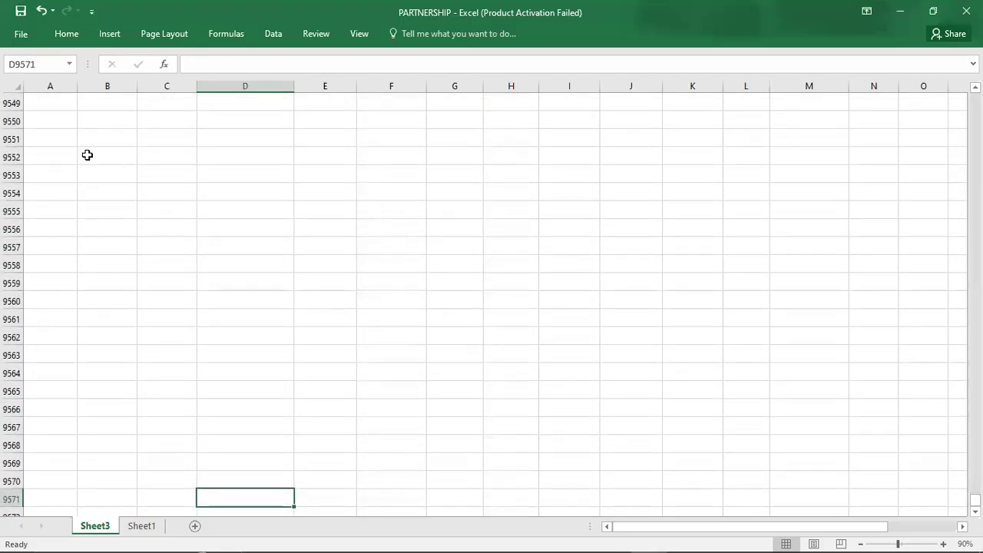
pyautogui.write('GOODWIL')
pyautogui.press('BackSpace')
pyautogui.press('BackSpace')
pyautogui.press('BackSpace')
pyautogui.press('BackSpace')
pyautogui.press('BackSpace')
pyautogui.press('BackSpace')
pyautogui.press('BackSpace')
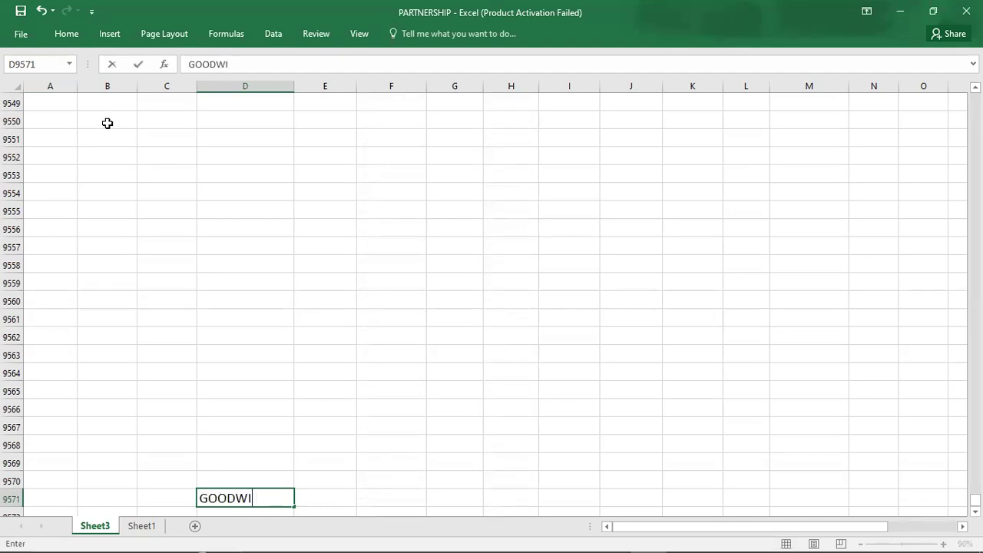
# Enter the label GOODWILL in B9550 as the debit line of the journal entry.
pyautogui.click(108, 122)
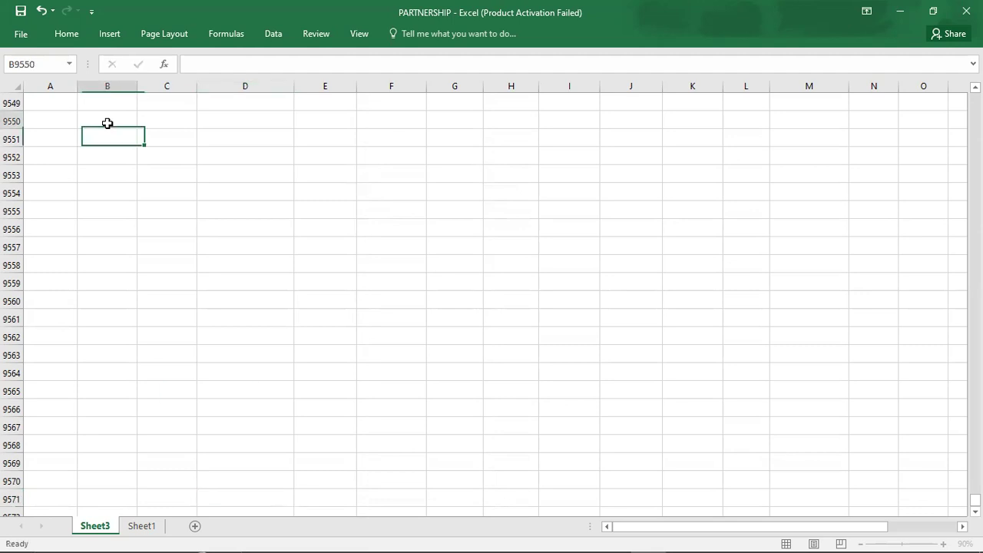
pyautogui.write('GOODWILL')
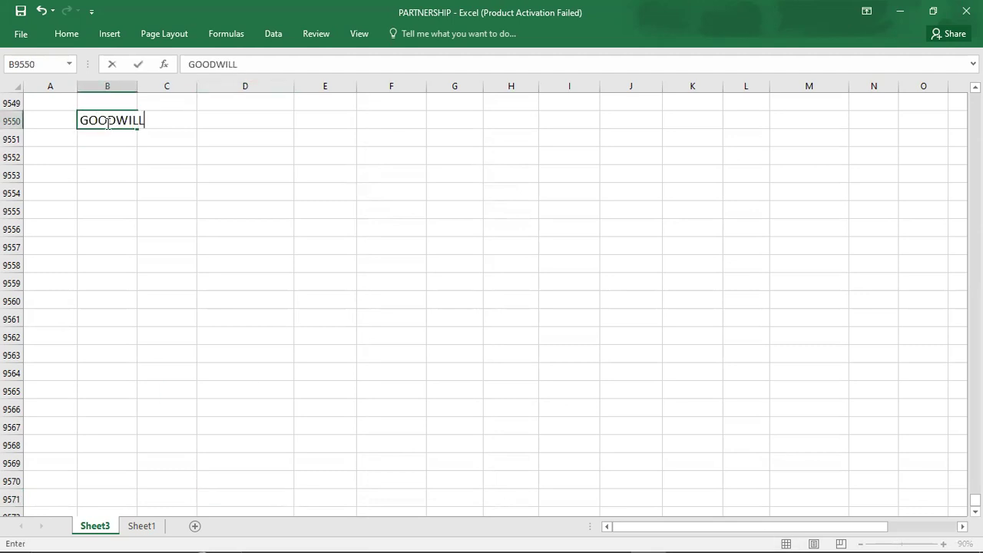
pyautogui.press('Return')
pyautogui.press('Right')
# Check question 14.9 in Acrobat Reader and enter the labels B CAPITAL and L CAPITAL in C9551 and C9552 of the Excel sheet.
pyautogui.hotkey('alt', 'Tab')
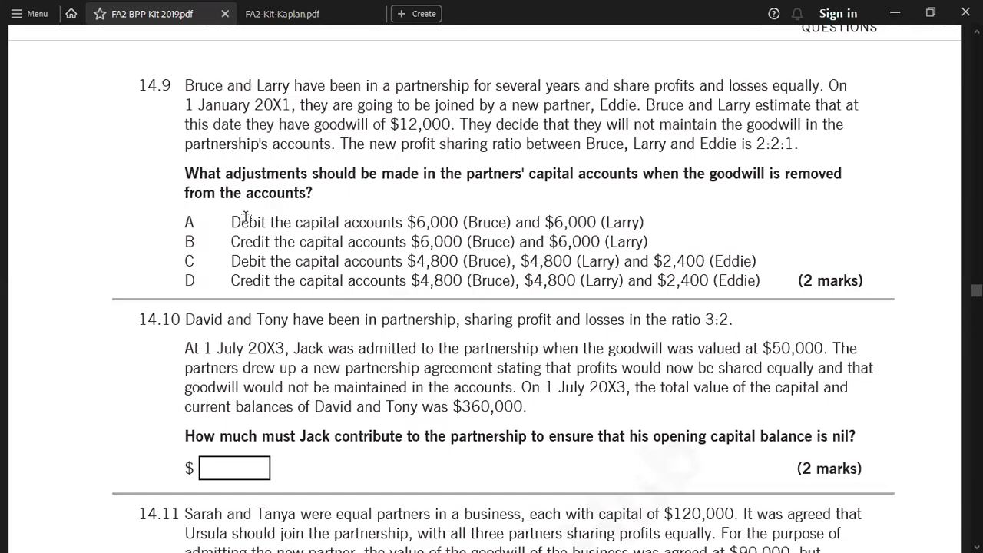
pyautogui.hotkey('alt', 'Tab')
pyautogui.write('B')
pyautogui.write(' V')
pyautogui.press('BackSpace')
pyautogui.write('Cpit')
pyautogui.press('BackSpace')
pyautogui.press('BackSpace')
pyautogui.press('BackSpace')
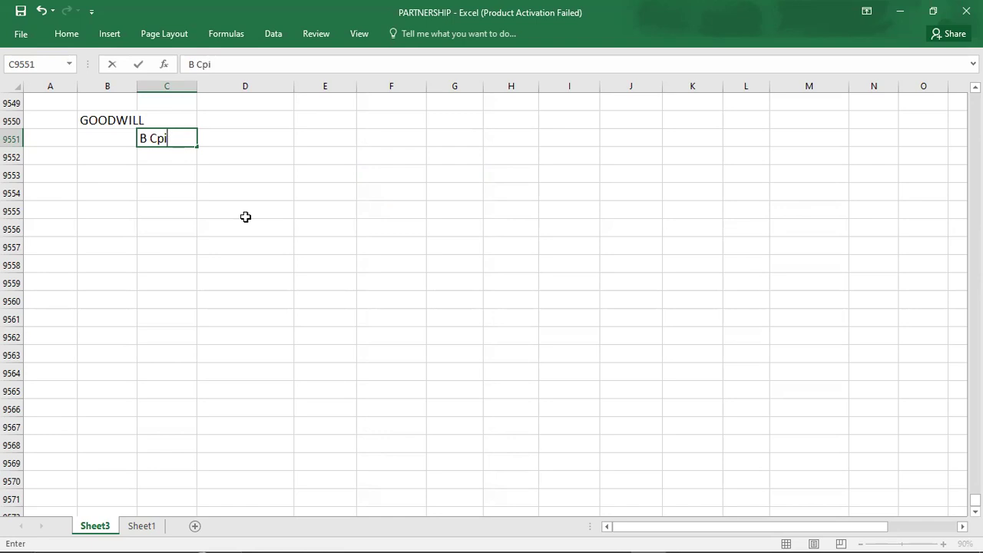
pyautogui.write('APITAL')
pyautogui.press('Return')
pyautogui.press('Right')
pyautogui.write('L')
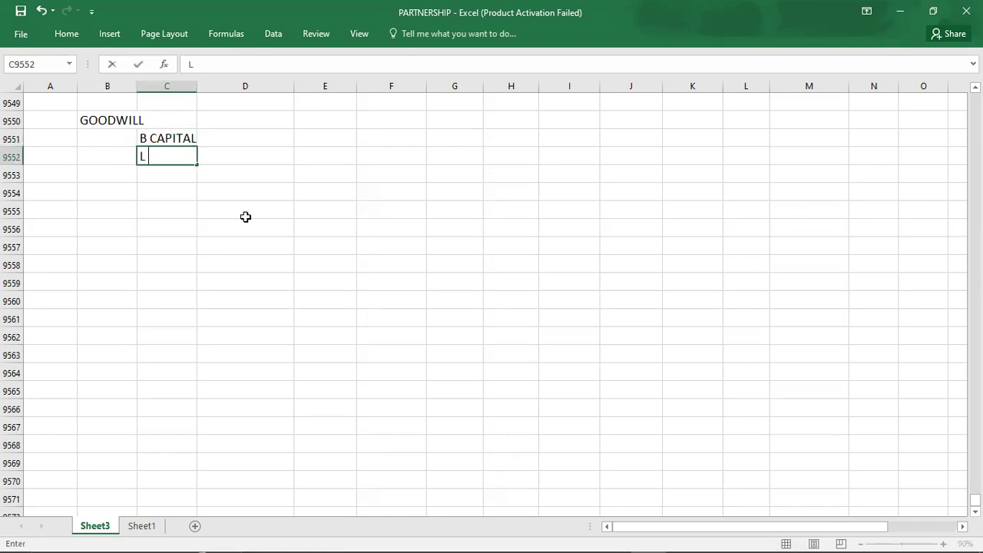
pyautogui.write(' CAPIT')
pyautogui.press('BackSpace')
pyautogui.write('TAL')
# Enter the 12000 goodwill debit in E9550 and the equal partner credits of 6000 in F9551 and F9552.
pyautogui.press('Up')
pyautogui.press('Up')
pyautogui.press('Right')
pyautogui.press('Right')
pyautogui.write('12000')
pyautogui.press('Return')
pyautogui.press('Right')
pyautogui.hotkey('alt', 'Tab')
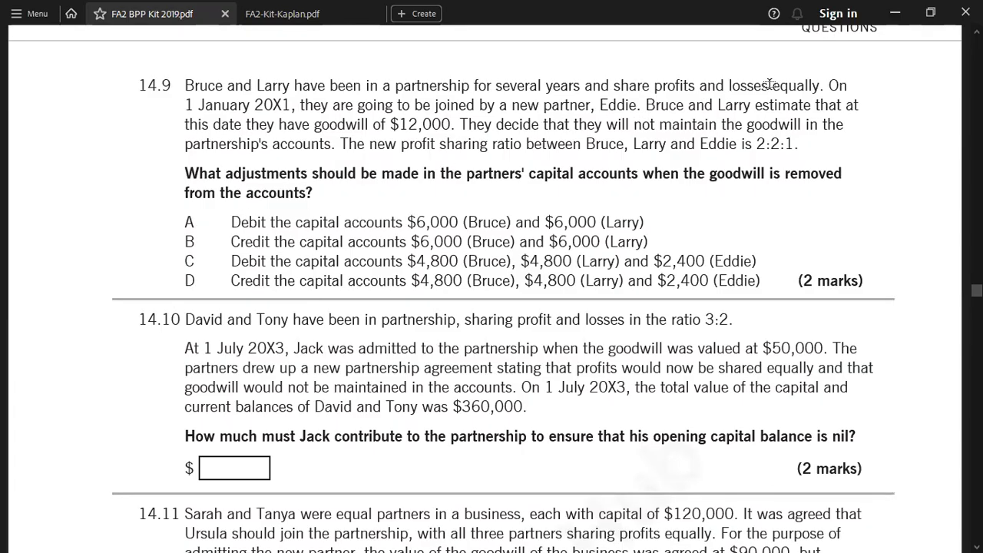
pyautogui.hotkey('alt', 'Tab')
pyautogui.write('600')
pyautogui.write('6000')
pyautogui.press('Return')
# Copy the B CAPITAL and L CAPITAL labels from C9551:C9552 to B9554:B9555 for the goodwill removal entry.
pyautogui.press('Down')
pyautogui.press('Left')
pyautogui.press('Left')
pyautogui.press('Left')
pyautogui.press('Up')
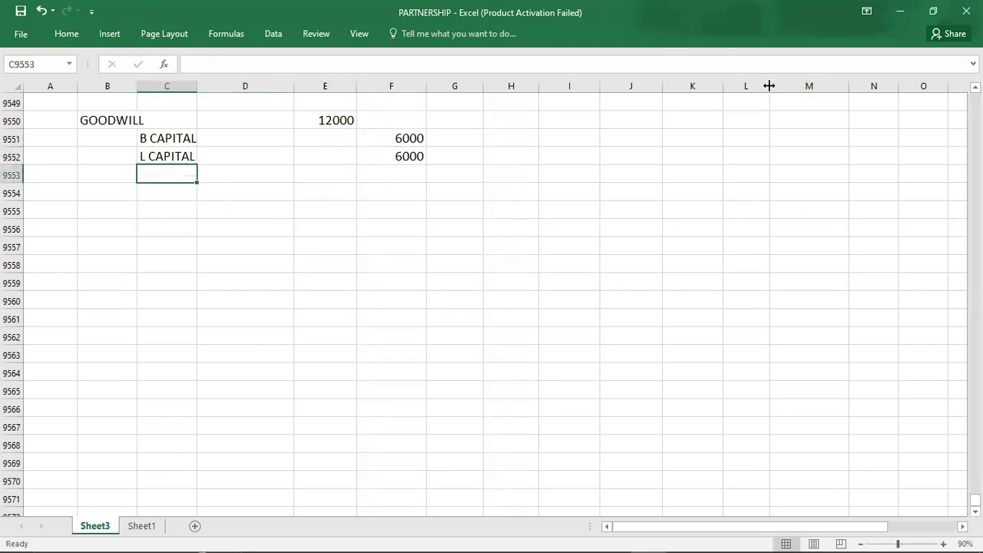
pyautogui.press('Up')
pyautogui.press('Up')
pyautogui.hotkey('shift', 'Down')
pyautogui.hotkey('ctrl', 'c')
pyautogui.press('Down')
pyautogui.press('Down')
pyautogui.press('Left')
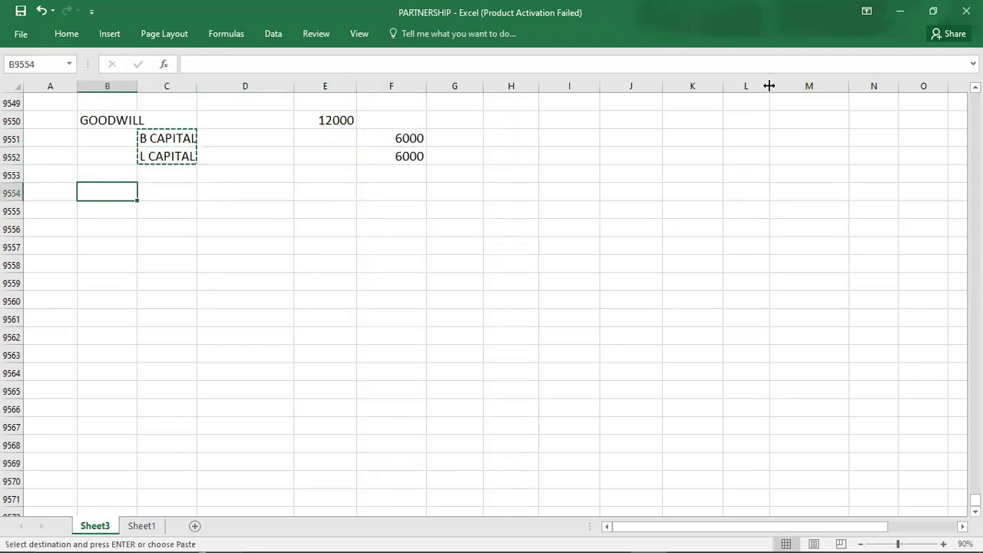
pyautogui.hotkey('ctrl', 'v')
# Recheck question 14.9 and enter the new partner's label E CAPITAL in B9556 of the Excel sheet.
pyautogui.press('Down')
pyautogui.press('Down')
pyautogui.press('Down')
pyautogui.press('Up')
pyautogui.hotkey('alt', 'Tab')
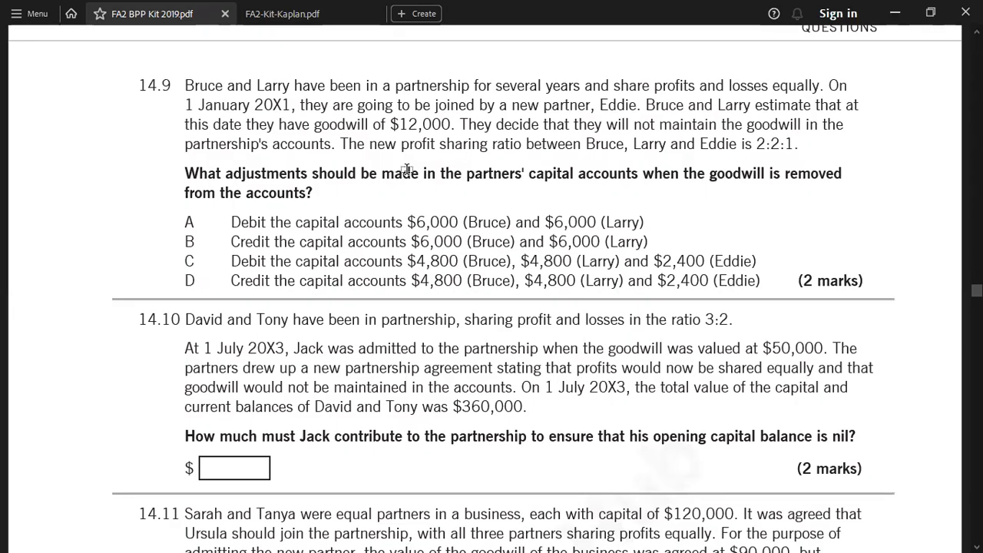
pyautogui.hotkey('alt', 'Tab')
pyautogui.hotkey('alt', 'Tab')
pyautogui.hotkey('alt', 'Tab')
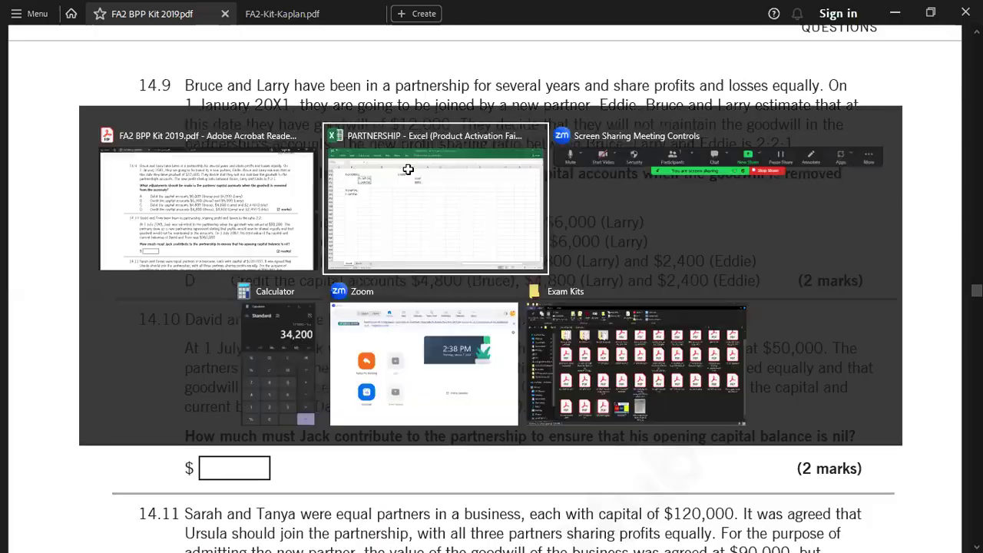
pyautogui.write('E CAPITAL')
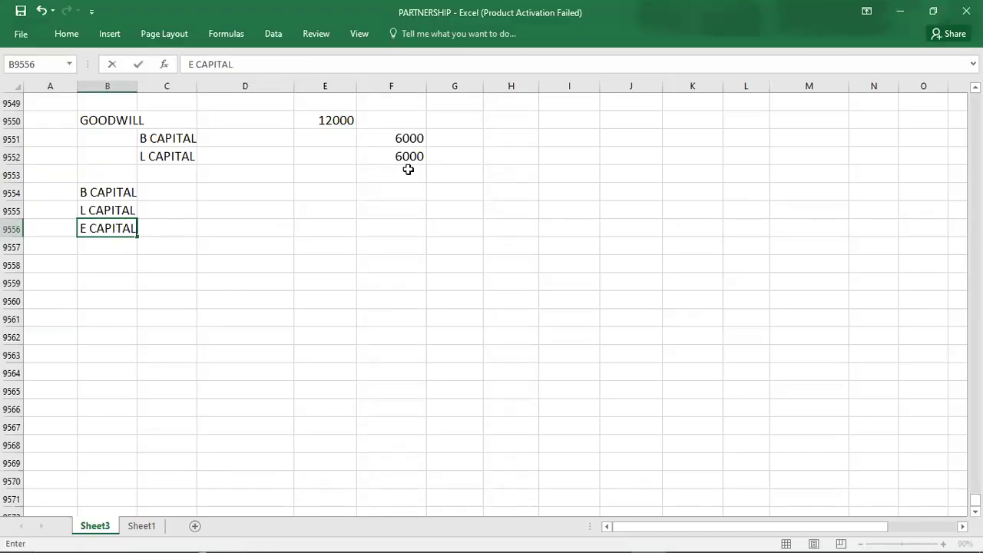
pyautogui.press('Return')
# Enter the label GOODWILL in C9557 and its credit of 12000 in F9557.
pyautogui.press('Right')
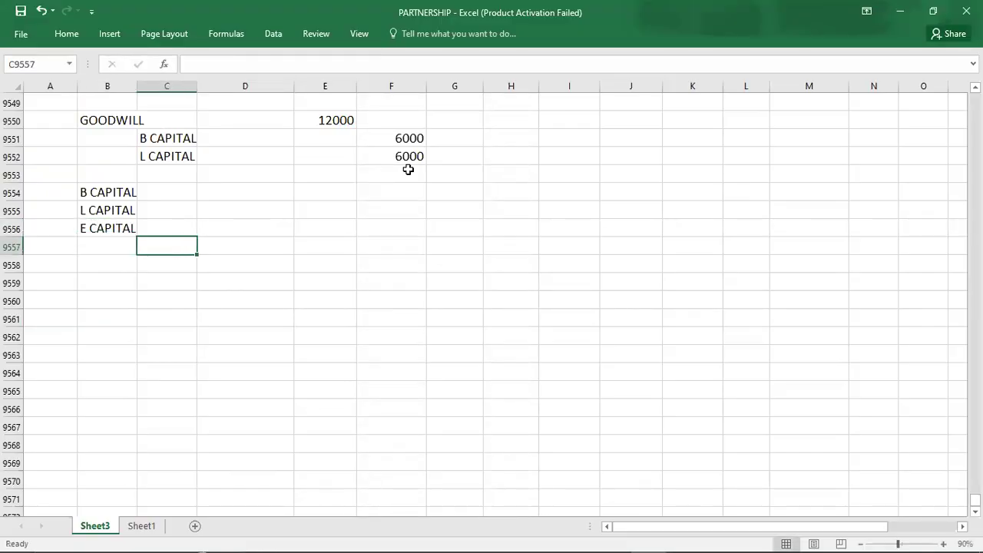
pyautogui.write('GOODWILL')
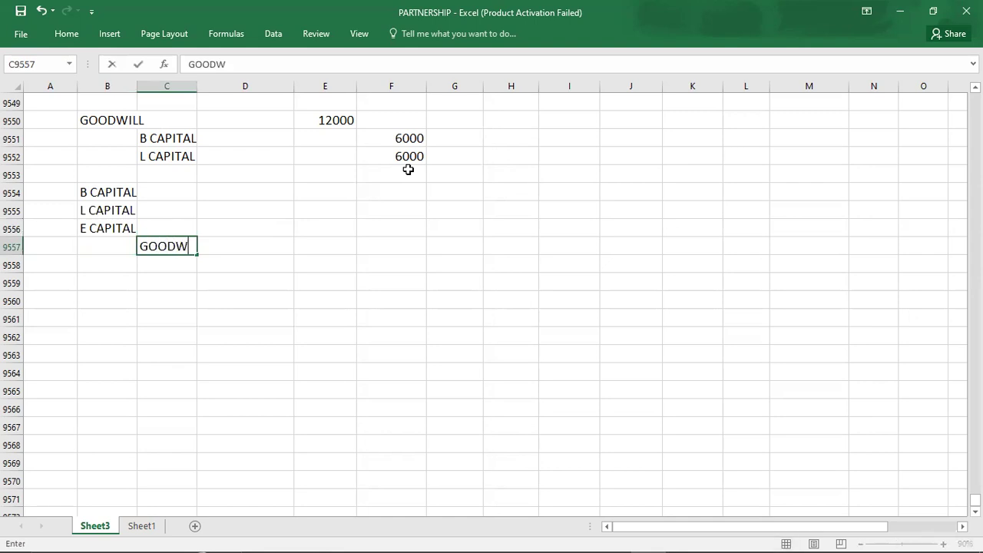
pyautogui.press('Right')
pyautogui.press('Right')
pyautogui.press('Right')
pyautogui.write('12000')
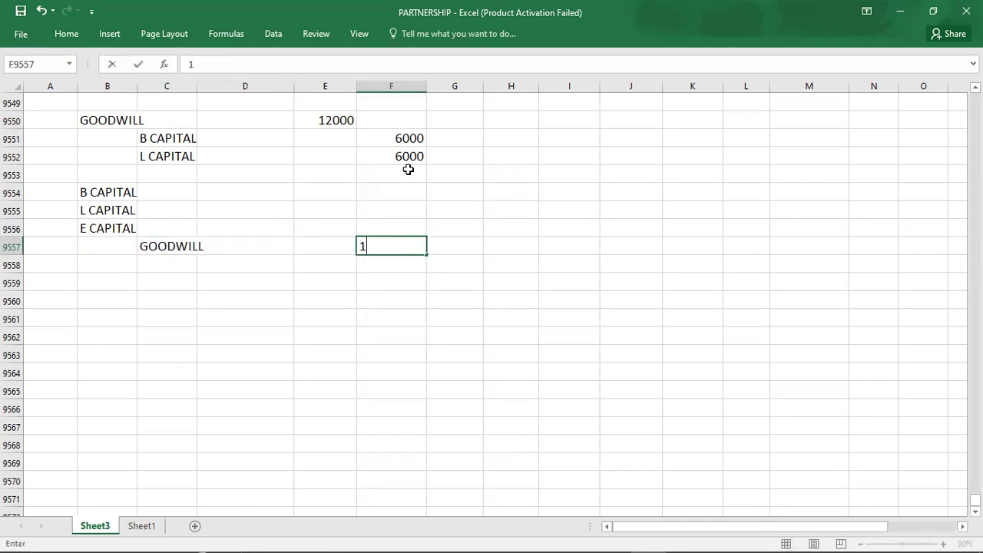
pyautogui.press('Return')
pyautogui.press('Up')
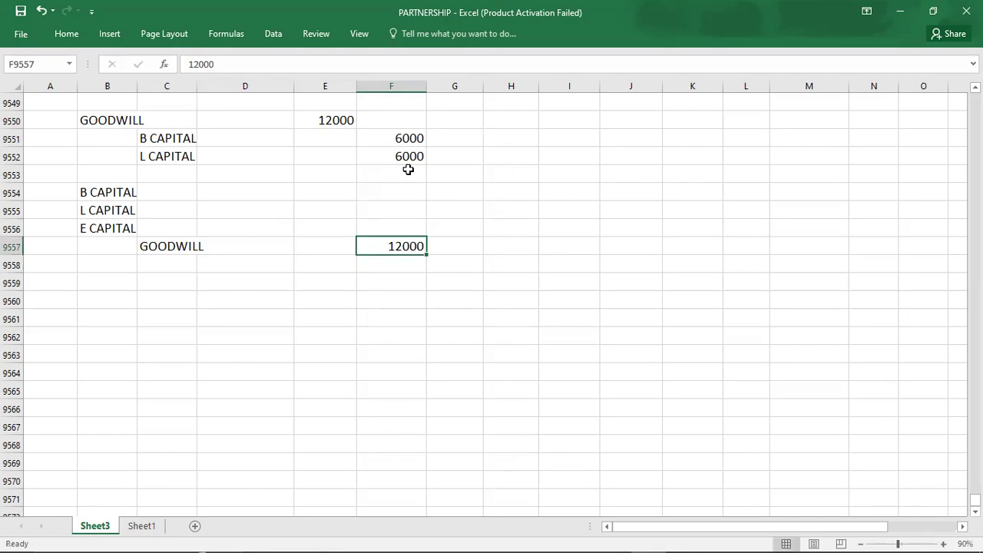
# Check the new profit sharing ratio in question 14.9 and enter the debits 4800, 4800 and 2400 in E9554:E9556.
pyautogui.hotkey('alt', 'Tab')
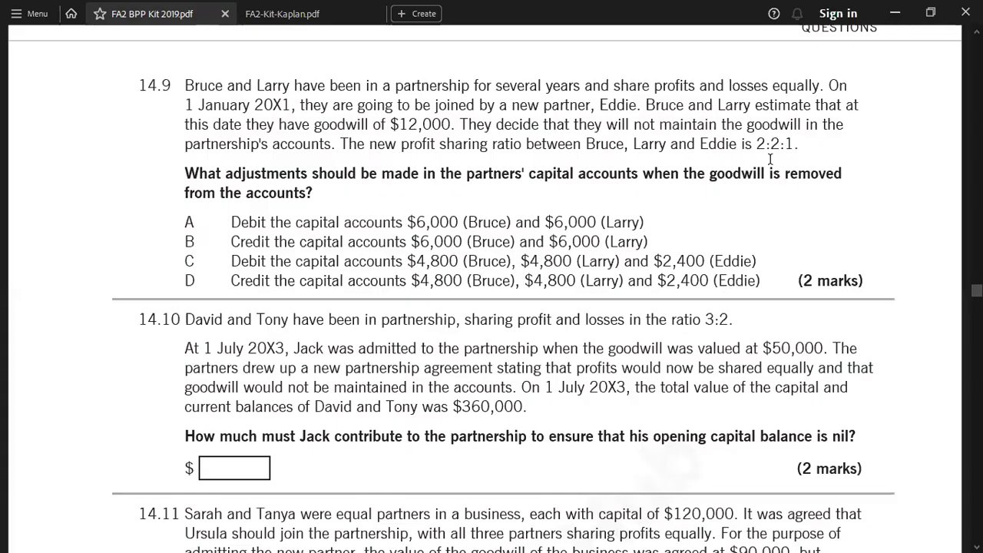
pyautogui.hotkey('alt', 'Tab')
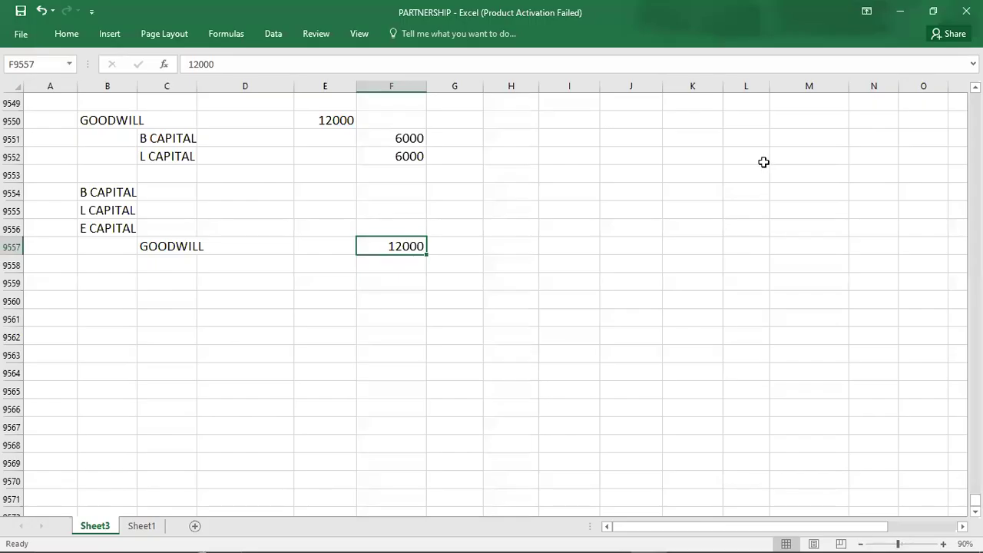
pyautogui.click(332, 193)
pyautogui.write('4800')
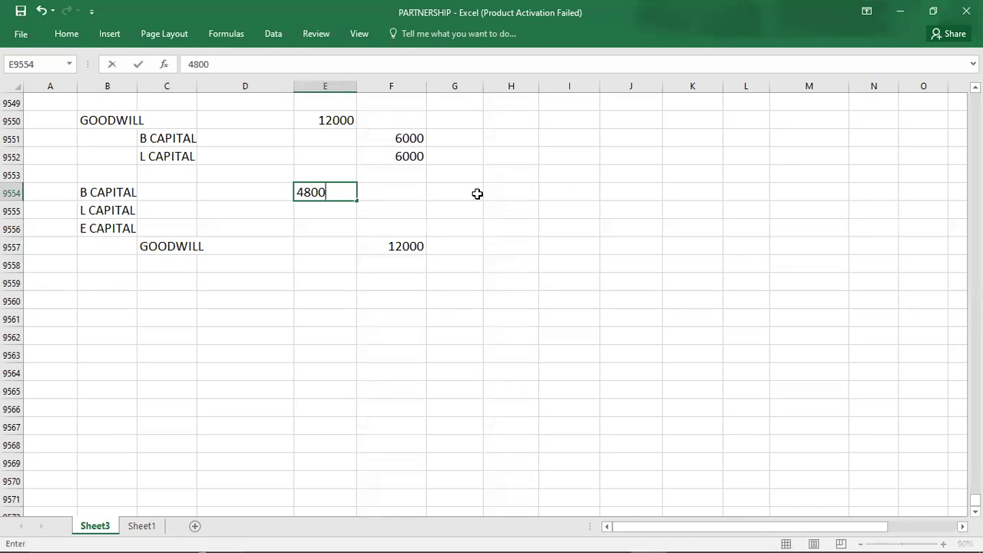
pyautogui.press('Return')
pyautogui.write('4800')
pyautogui.press('Return')
pyautogui.write('2400')
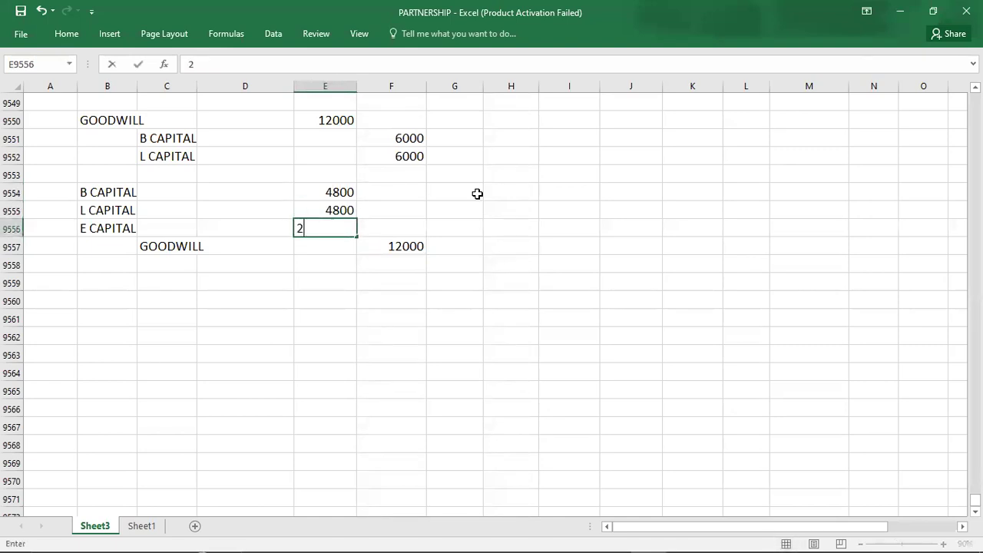
pyautogui.press('Return')
pyautogui.press('Down')
pyautogui.press('Left')
pyautogui.press('Left')
pyautogui.press('Left')
pyautogui.press('Left')
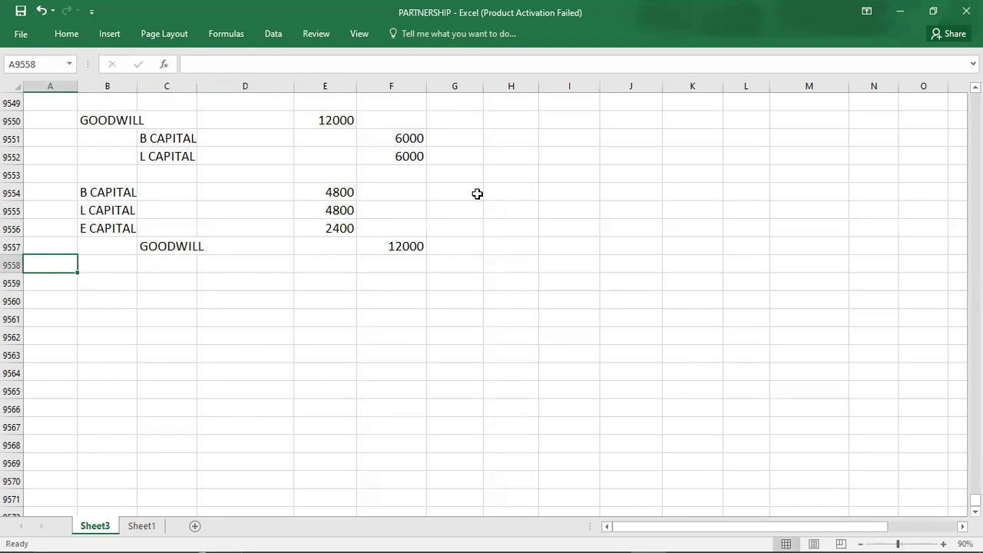
# Compare the goodwill entries with the answer options of question 14.9 in Acrobat Reader and read question 14.10.
pyautogui.hotkey('alt', 'Tab')
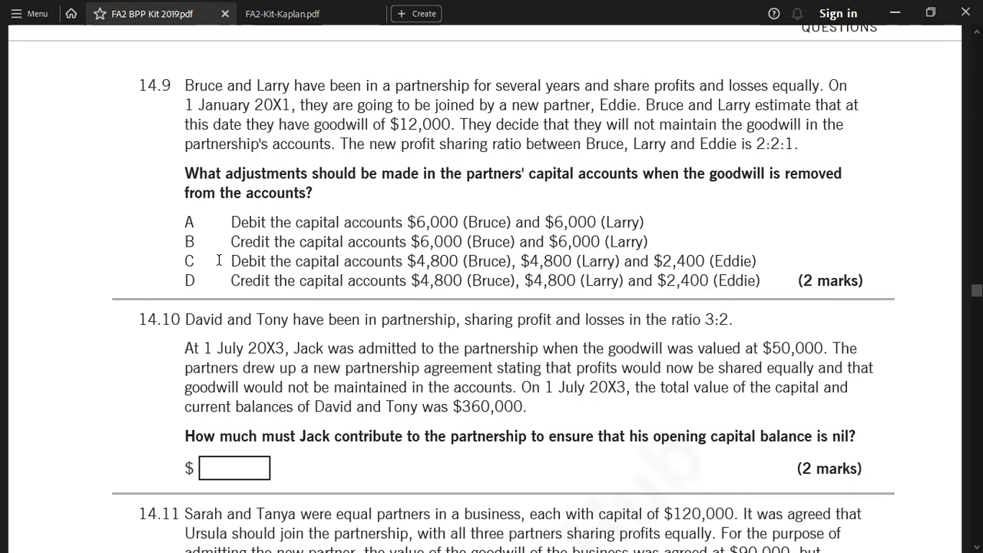
pyautogui.hotkey('alt', 'Tab')
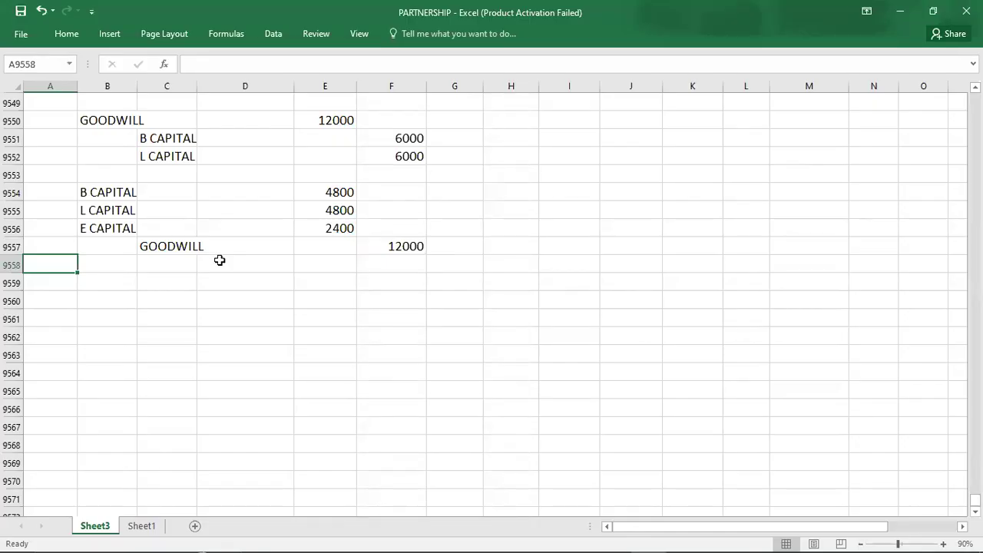
pyautogui.hotkey('alt', 'Tab')
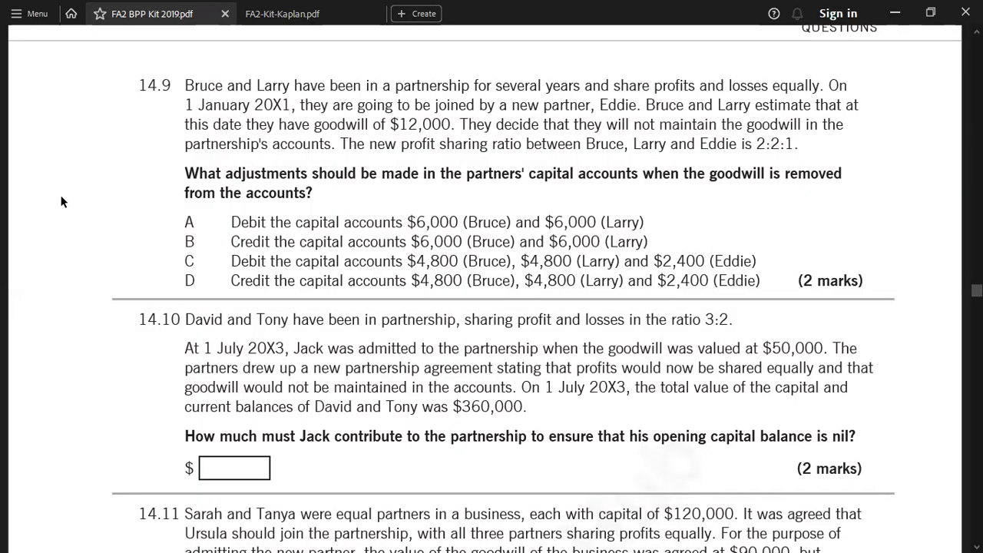
pyautogui.scroll(-5, 62, 201)
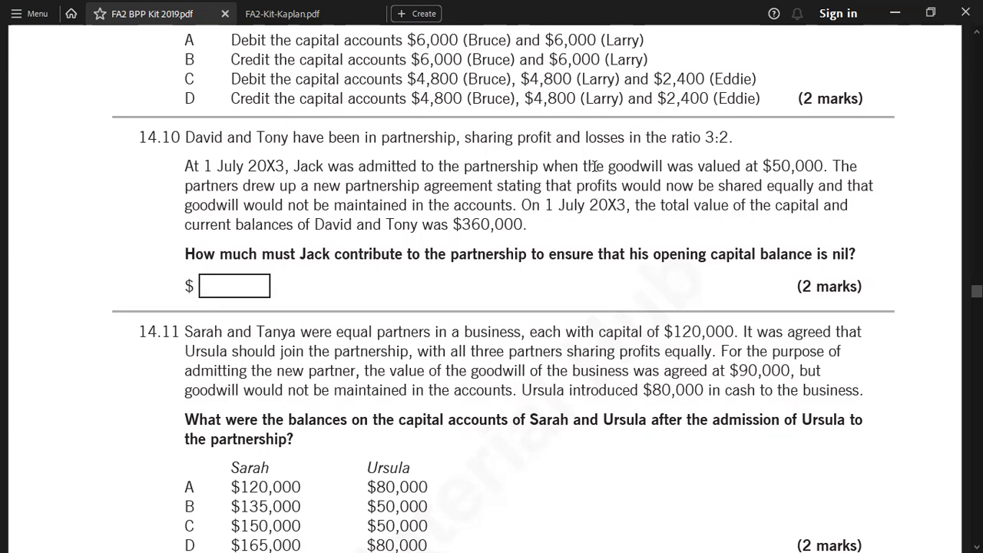
# Switch to the Excel workbook and enter the label GOODWILL in B9559, in the blank area below the previous entries.
pyautogui.hotkey('alt', 'Tab')
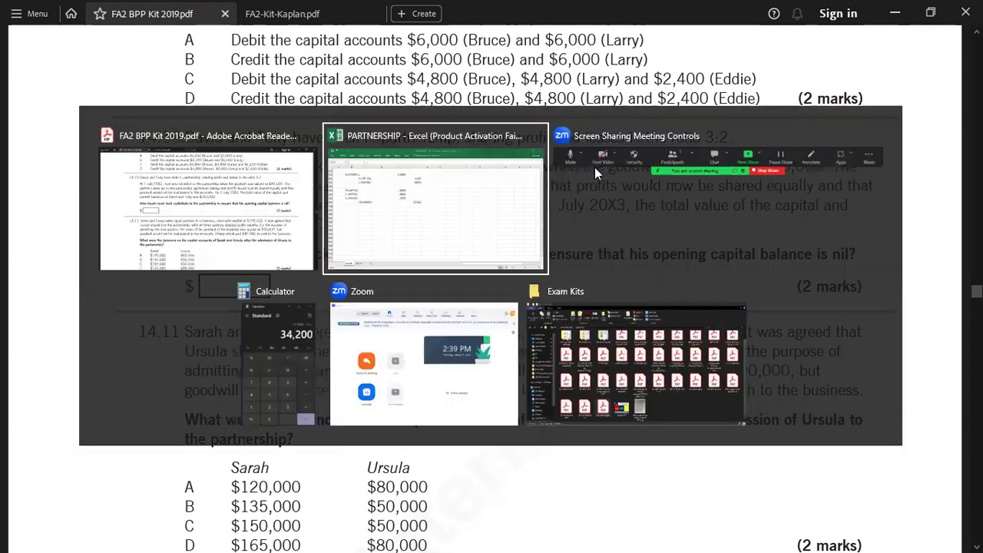
pyautogui.press('Down')
pyautogui.press('Down')
pyautogui.press('Down')
pyautogui.press('Down')
pyautogui.press('Down')
pyautogui.press('Down')
pyautogui.press('Down')
pyautogui.press('Down')
pyautogui.press('Down')
pyautogui.press('Down')
pyautogui.press('Down')
pyautogui.press('Down')
pyautogui.press('Down')
pyautogui.press('Down')
pyautogui.press('Down')
pyautogui.press('Down')
pyautogui.press('Down')
pyautogui.press('Down')
pyautogui.press('Down')
pyautogui.press('Down')
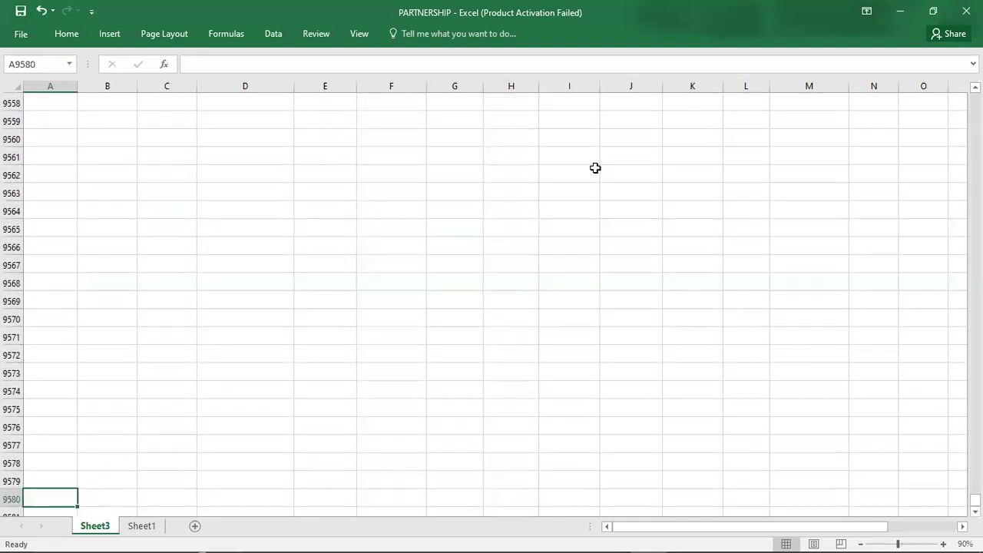
pyautogui.click(105, 121)
pyautogui.write('GOODWILL')
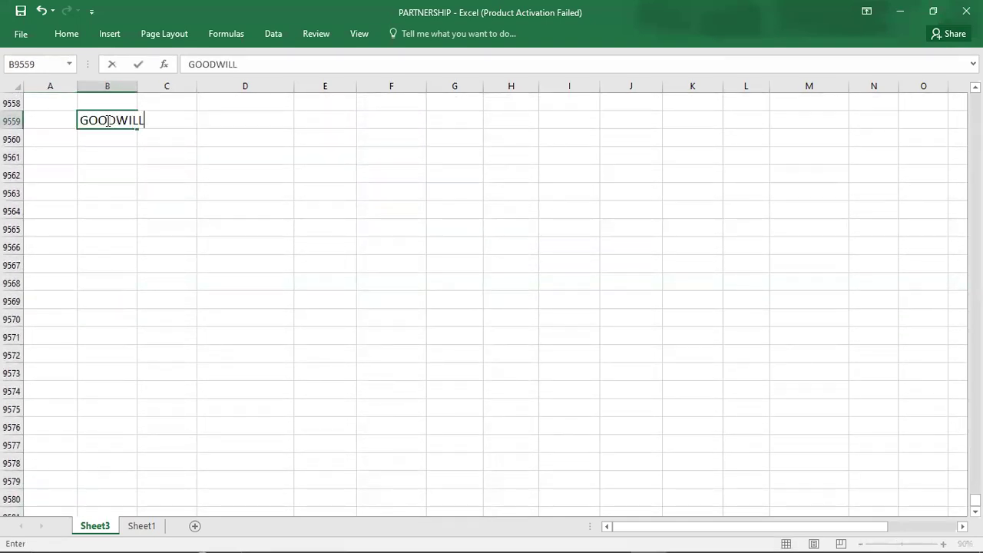
pyautogui.press('Return')
# Check the existing partners in question 14.10 and enter the labels D CAPITAL and T CAPITAL in C9560:C9561.
pyautogui.press('Right')
pyautogui.hotkey('alt', 'Tab')
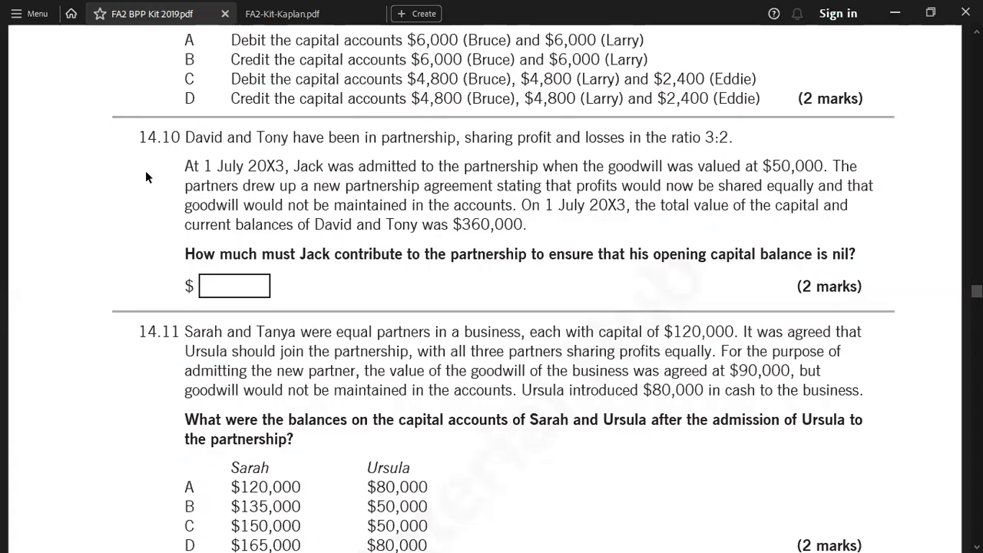
pyautogui.hotkey('alt', 'Tab')
pyautogui.write('D CAPITAL')
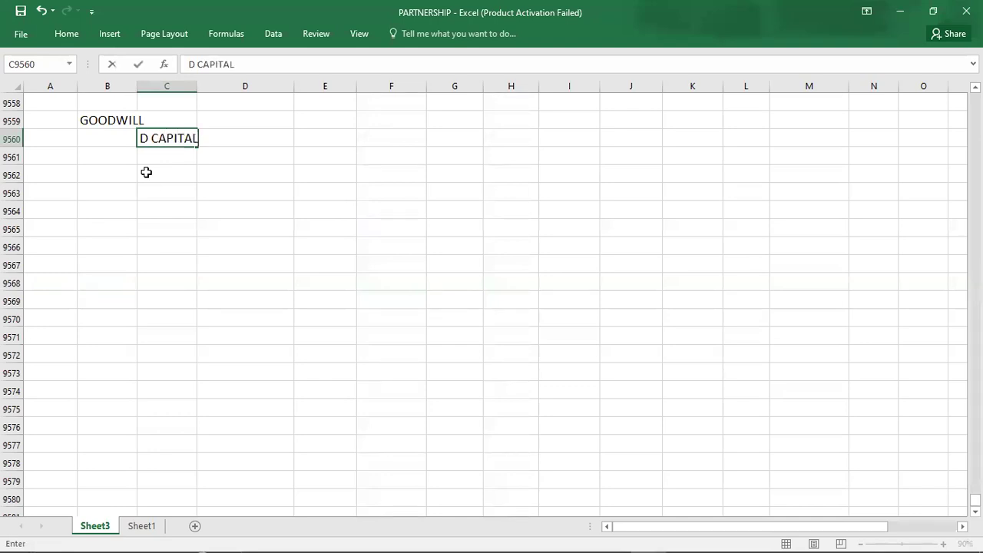
pyautogui.press('Return')
pyautogui.press('Tab')
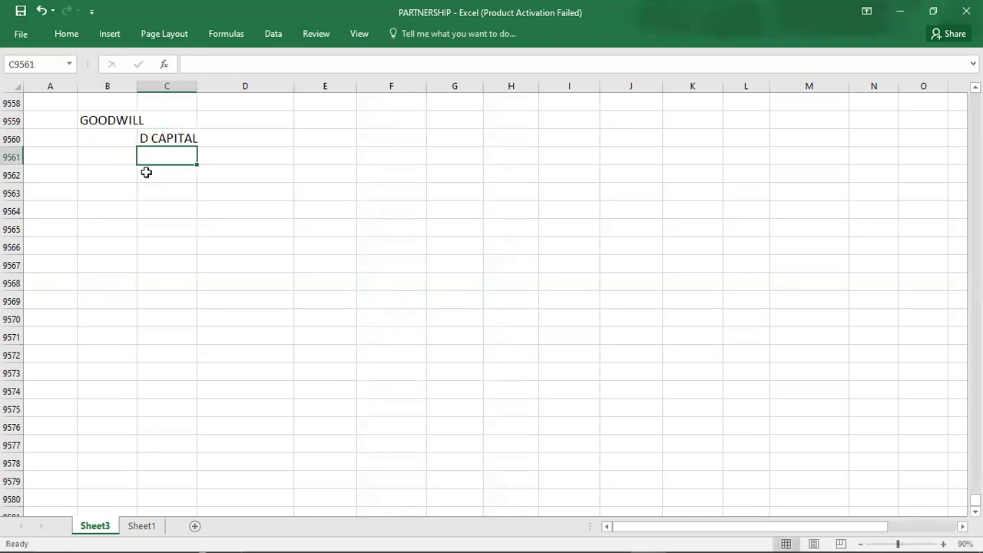
pyautogui.write('T CAPITAL')
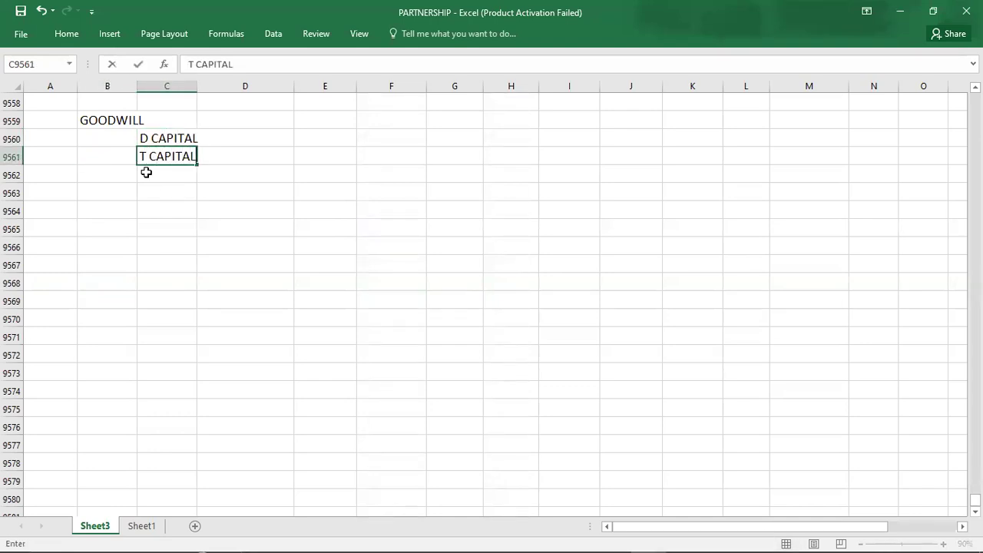
# Check the goodwill value in question 14.10 and enter the goodwill debit of 50000 in E9559.
pyautogui.press('Up')
pyautogui.press('Right')
pyautogui.press('Right')
pyautogui.press('Up')
pyautogui.hotkey('alt', 'Tab')
pyautogui.hotkey('alt', 'Tab')
pyautogui.write('50000')
pyautogui.press('Return')
# Check the old profit sharing ratio in question 14.10 and enter the credits 30000 and 20000 in F9560:F9561.
pyautogui.press('Right')
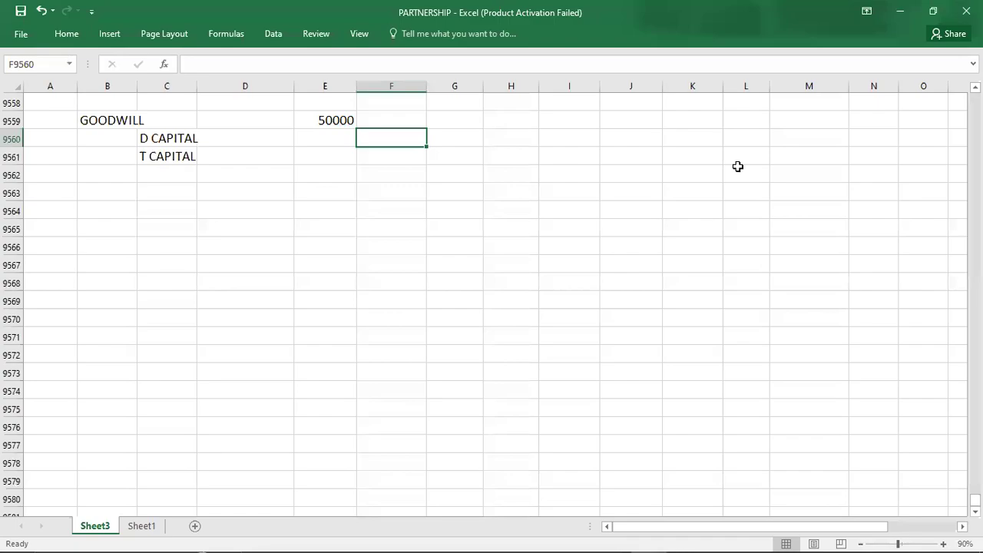
pyautogui.hotkey('alt', 'Tab')
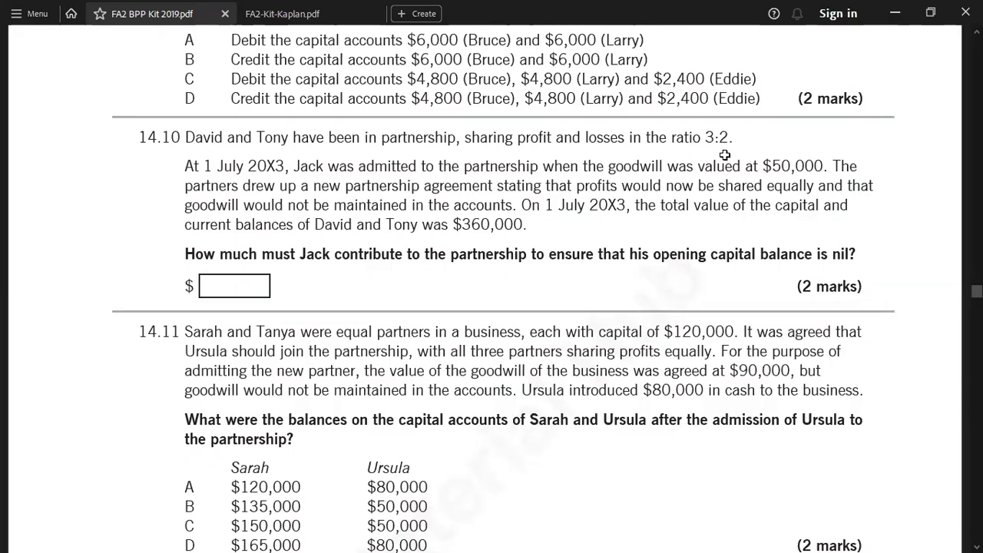
pyautogui.hotkey('alt', 'Tab')
pyautogui.write('30000')
pyautogui.press('Return')
pyautogui.press('Left')
pyautogui.write('2')
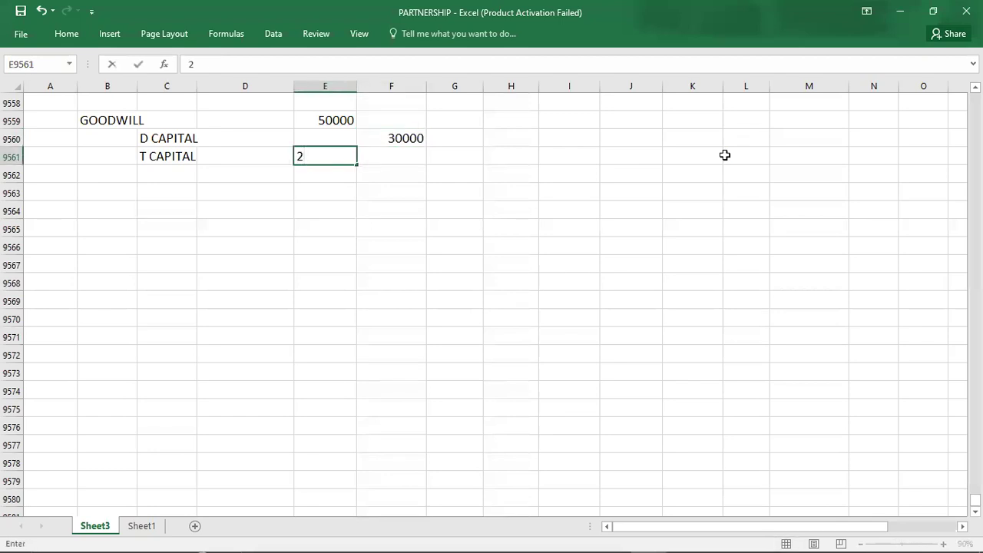
pyautogui.press('Escape')
pyautogui.press('Right')
pyautogui.write('20000')
pyautogui.press('Return')
# Copy the D CAPITAL and T CAPITAL labels from C9560:C9561 to B9563:B9564.
pyautogui.press('Left')
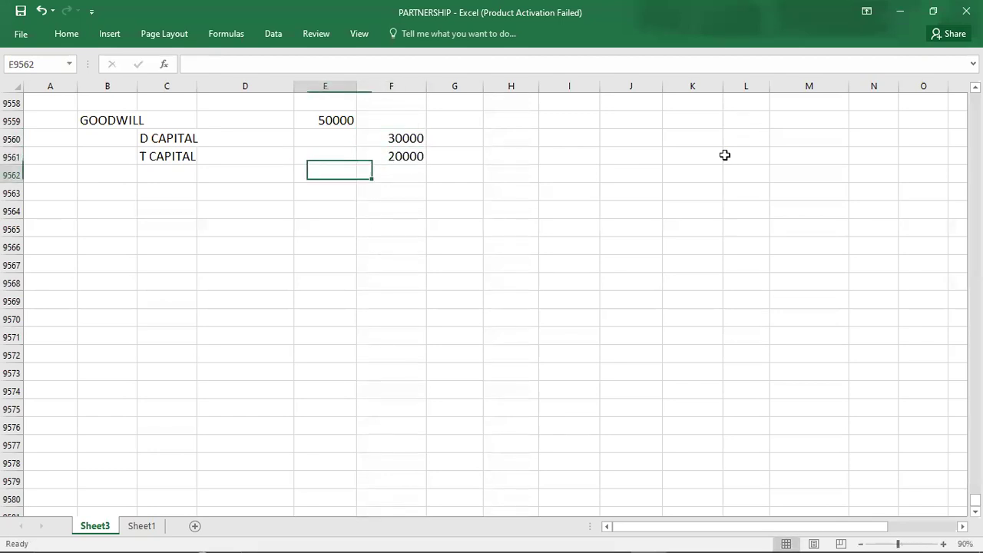
pyautogui.press('Left')
pyautogui.press('Left')
pyautogui.press('Left')
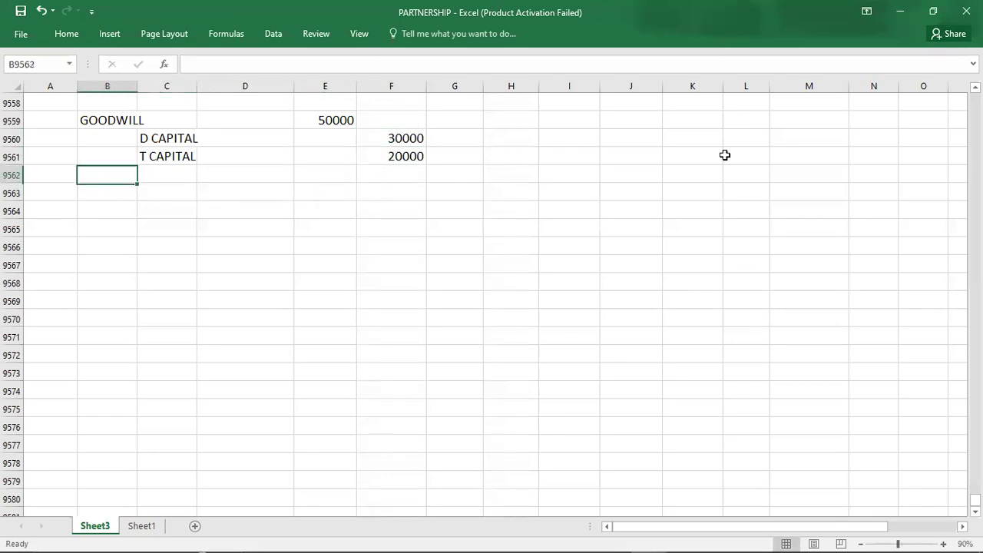
pyautogui.press('Up')
pyautogui.press('Up')
pyautogui.press('Right')
pyautogui.hotkey('shift', 'Down')
pyautogui.hotkey('ctrl', 'c')
pyautogui.press('Down')
pyautogui.press('Down')
pyautogui.press('Down')
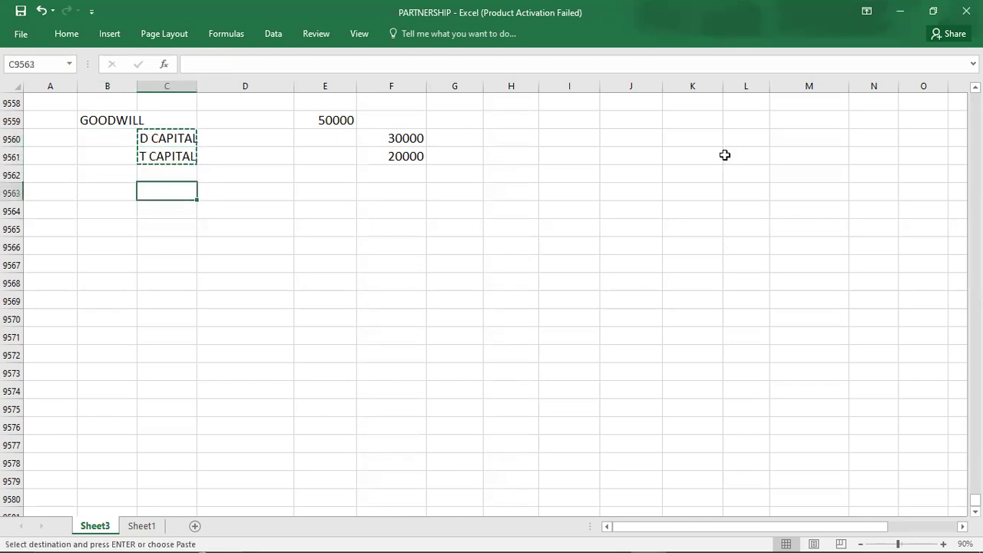
pyautogui.press('Left')
pyautogui.hotkey('ctrl', 'v')
# Check the incoming partner in question 14.10 and enter the label J CAPITAL in B9565.
pyautogui.press('Down')
pyautogui.press('Down')
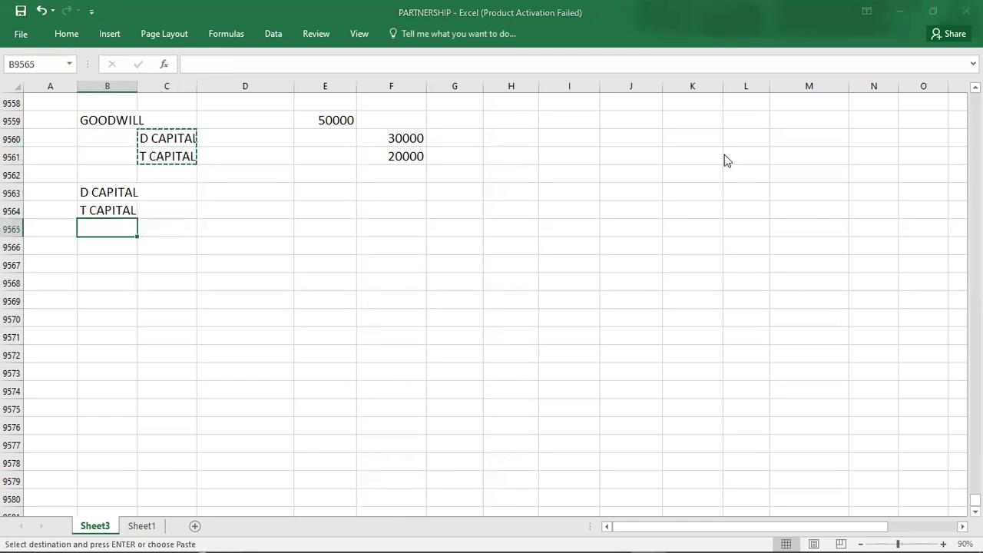
pyautogui.hotkey('alt', 'Tab')
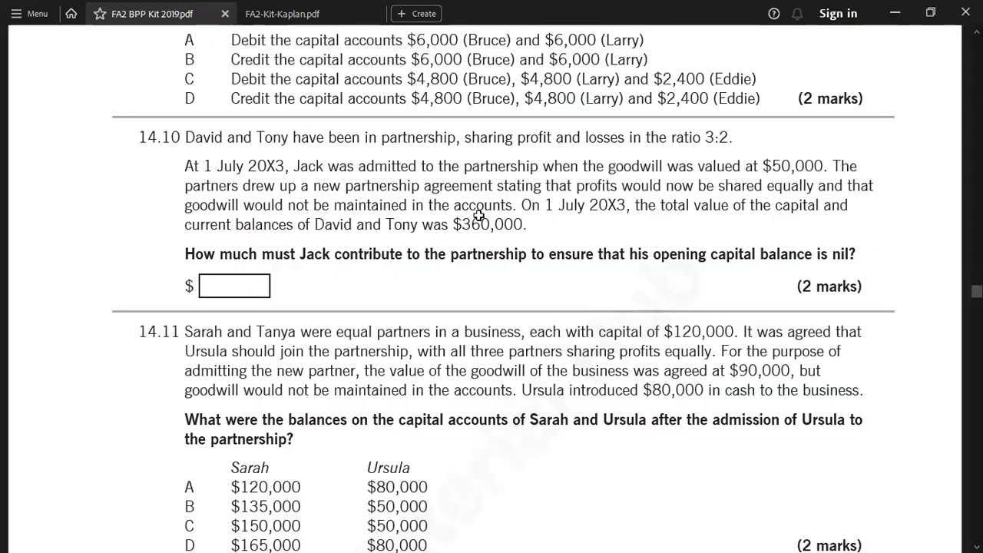
pyautogui.hotkey('alt', 'Tab')
pyautogui.write('J CAPIT')
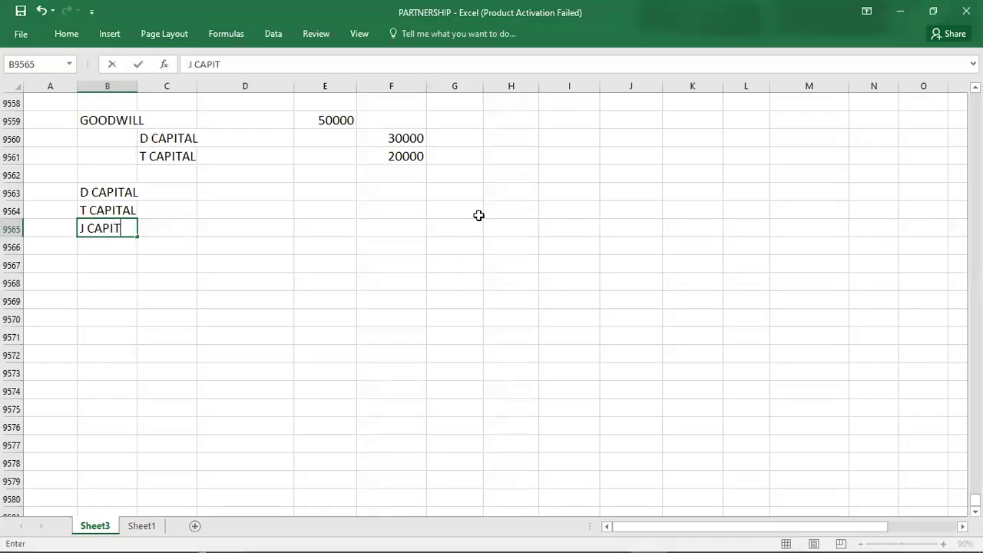
pyautogui.write('AL')
pyautogui.press('Tab')
# Enter the label GOODWILL in C9566 and its credit of 50000 in F9566.
pyautogui.press('Down')
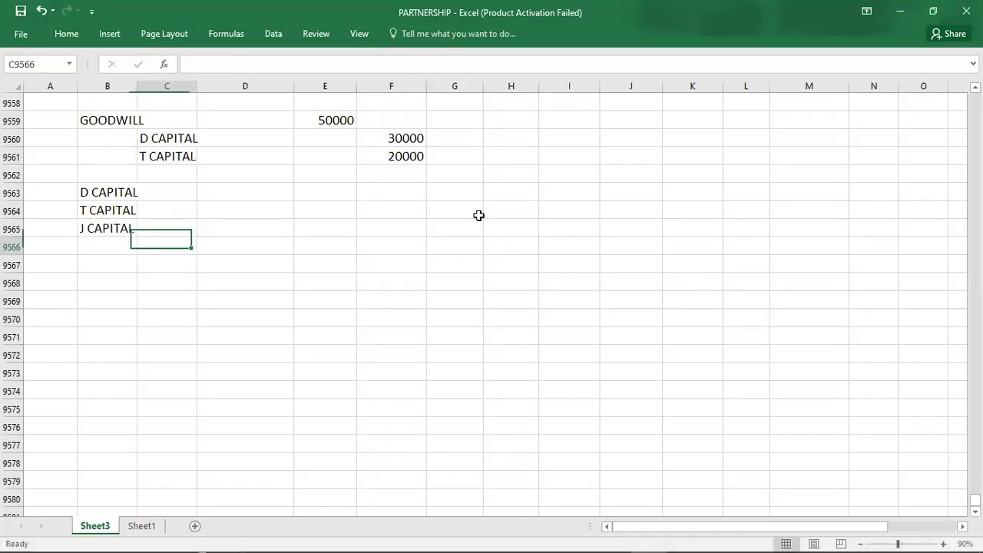
pyautogui.write('GOODWILL')
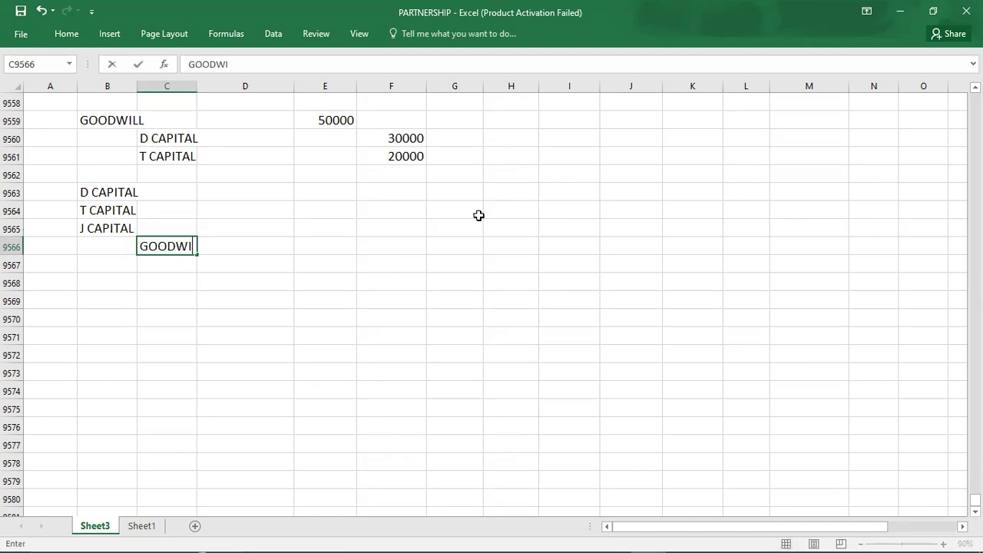
pyautogui.press('Tab')
pyautogui.press('Tab')
pyautogui.press('Tab')
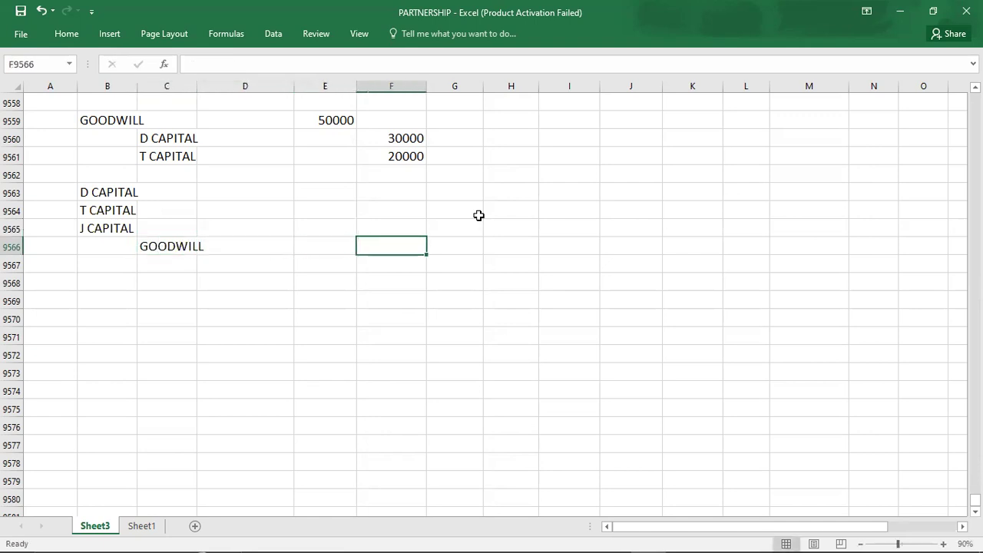
pyautogui.write('50000')
pyautogui.press('Up')
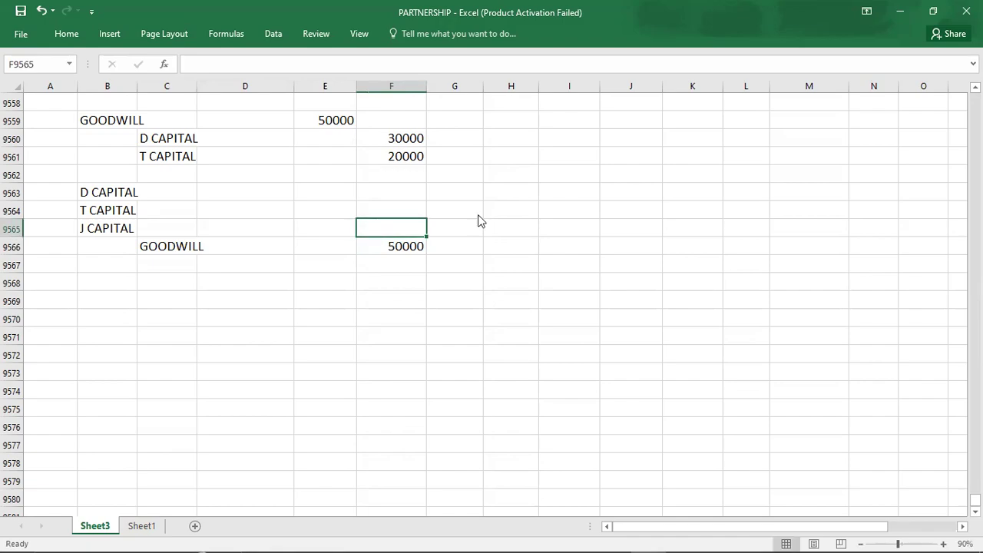
# Check the new profit sharing terms in question 14.10 and enter the debits 16666, 16666 and 16667 in E9563:E9565.
pyautogui.hotkey('alt', 'Tab')
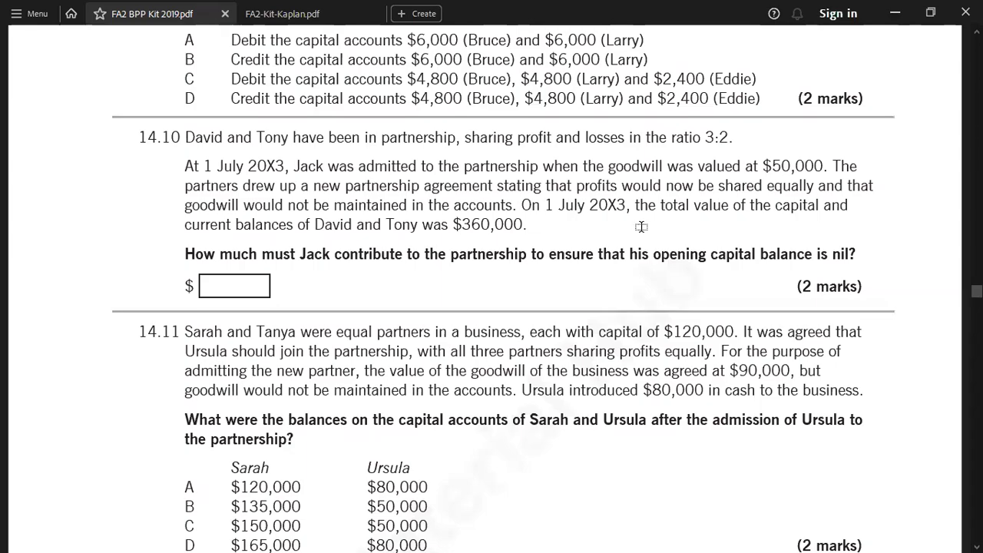
pyautogui.hotkey('alt', 'Tab')
pyautogui.click(327, 196)
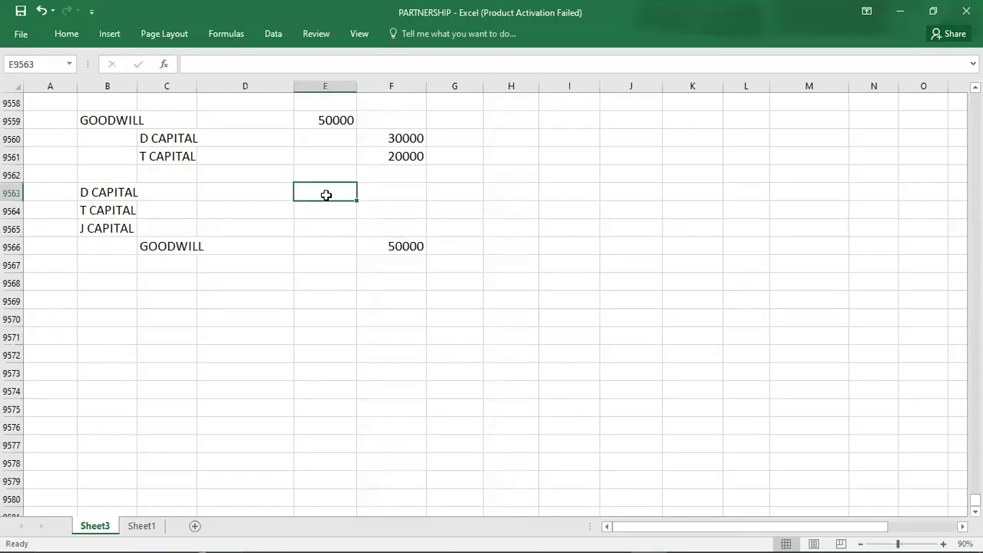
pyautogui.write('1666')
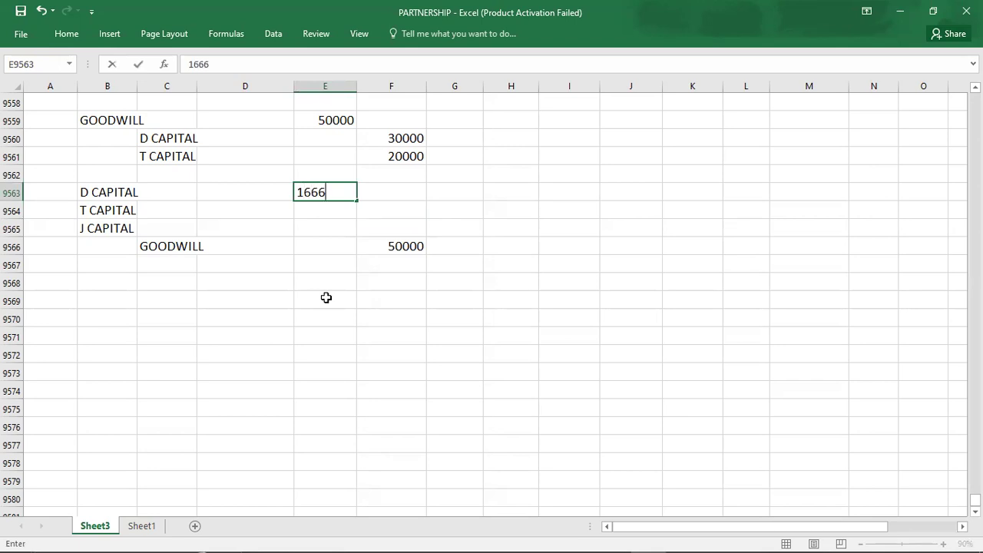
pyautogui.write('6')
pyautogui.press('Return')
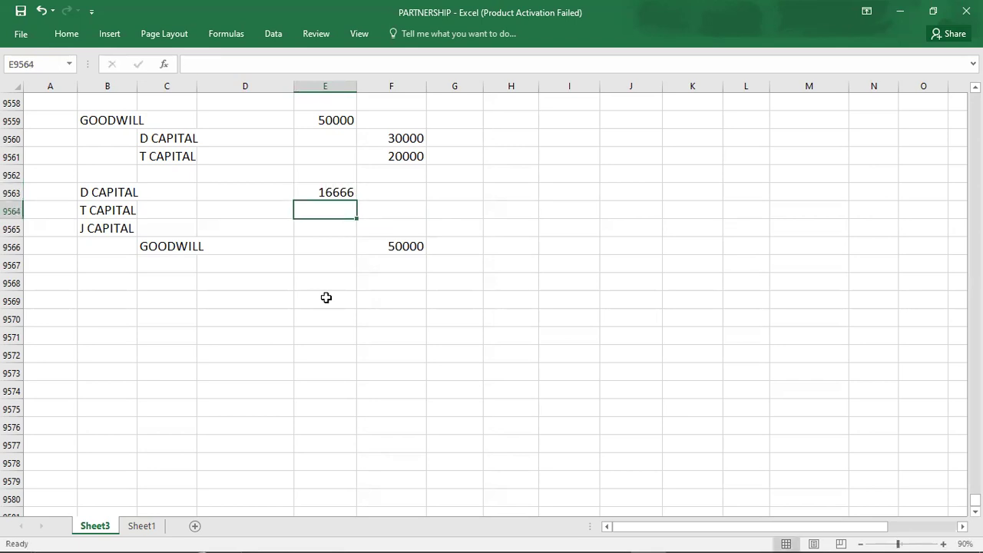
pyautogui.write('16666')
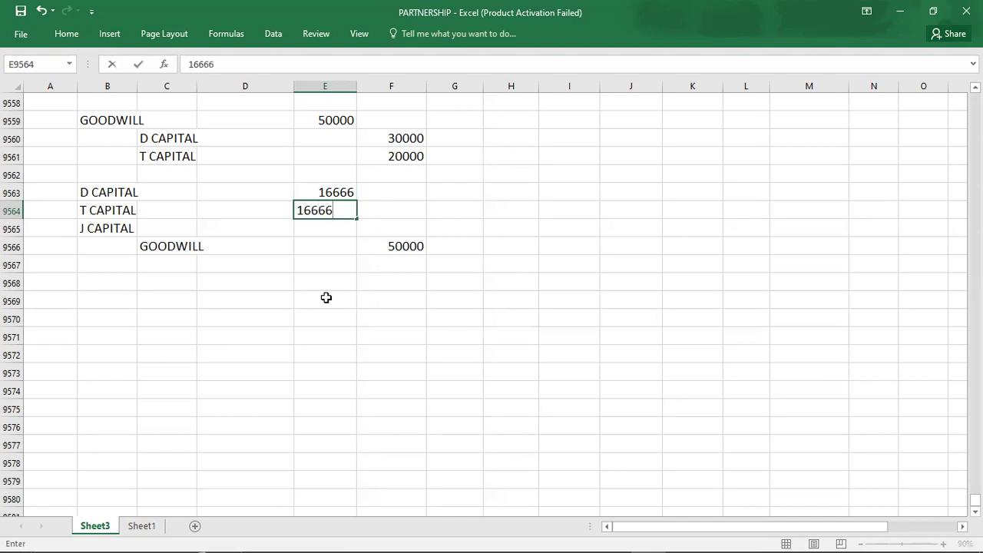
pyautogui.press('Return')
pyautogui.write('16')
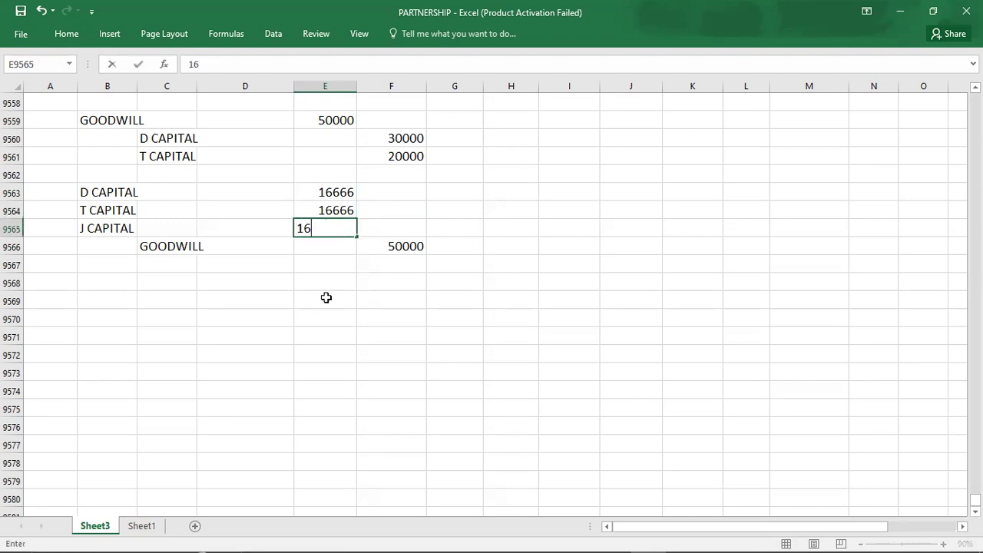
pyautogui.write('667')
pyautogui.press('Return')
pyautogui.press('Return')
pyautogui.press('Return')
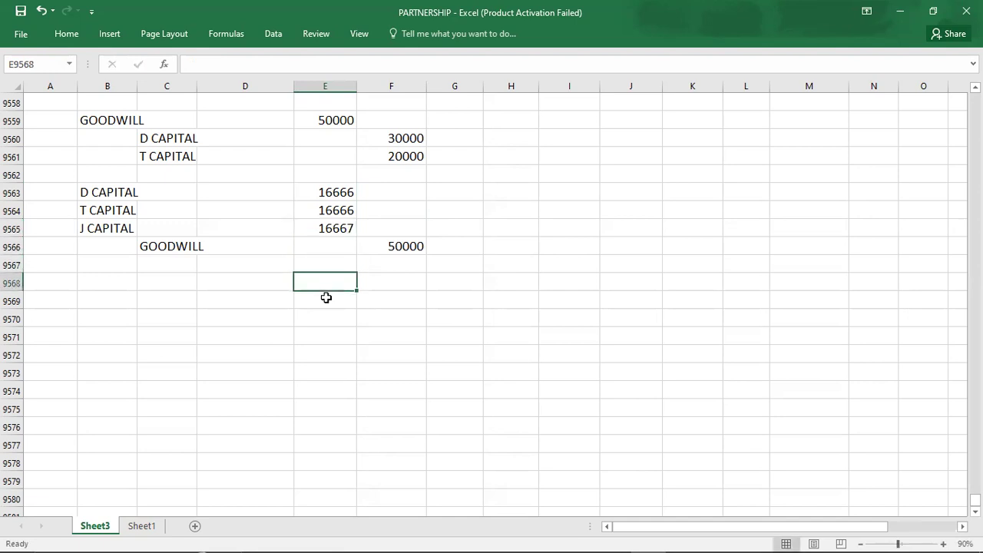
# Reread the requirement of question 14.10 and enter the labels CASH in B9568 and J CAPITAL in C9569.
pyautogui.click(99, 281)
pyautogui.hotkey('alt', 'Tab')
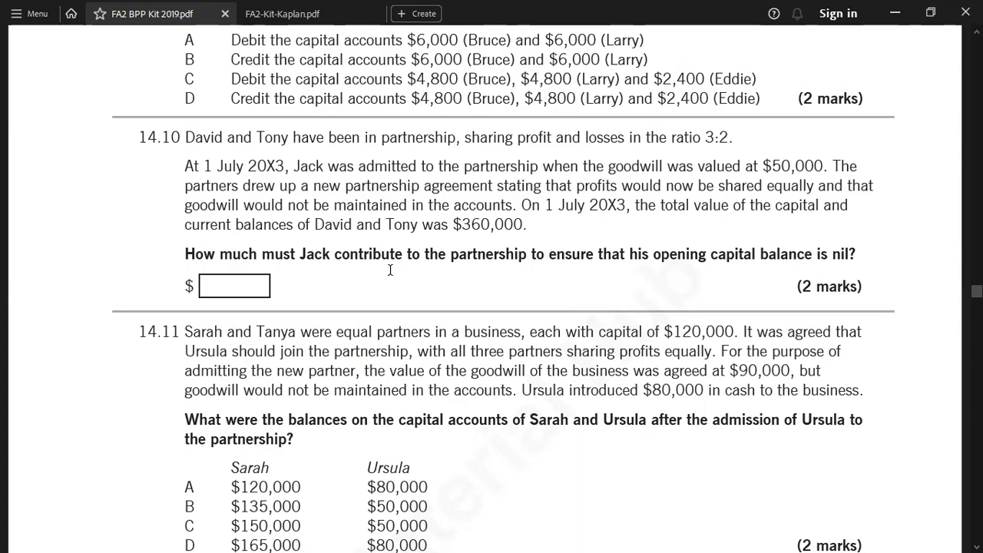
pyautogui.hotkey('alt', 'Tab')
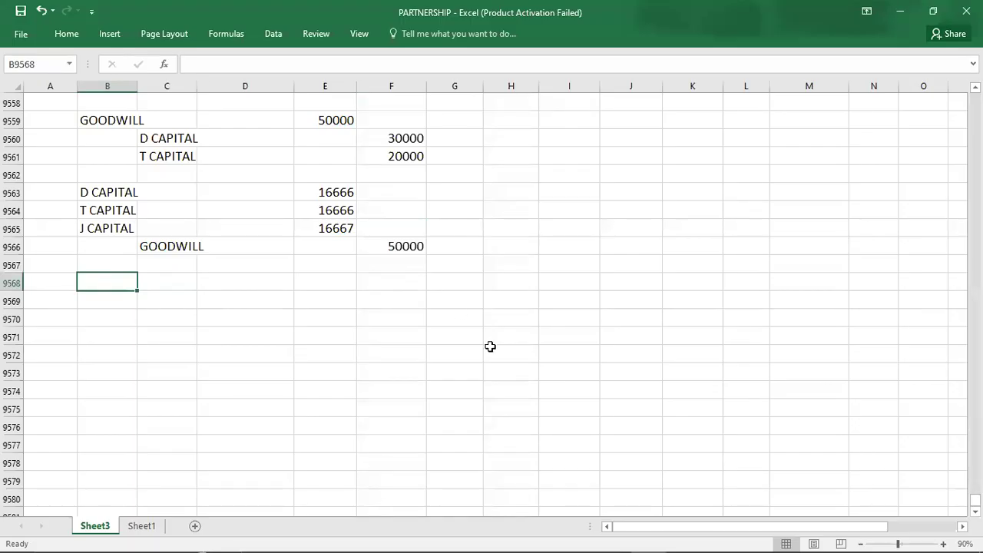
pyautogui.write('CASH')
pyautogui.press('Return')
pyautogui.press('Right')
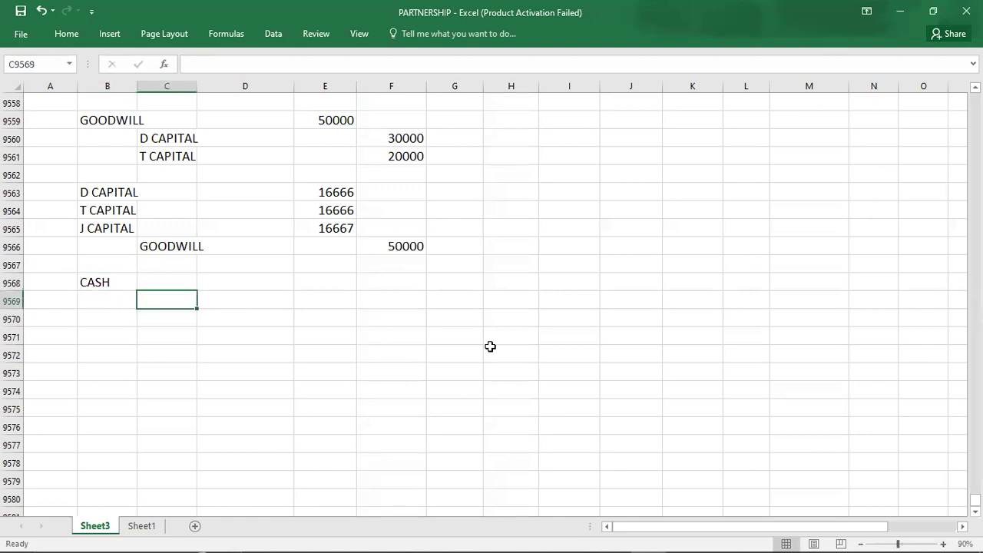
pyautogui.write('J CAPI')
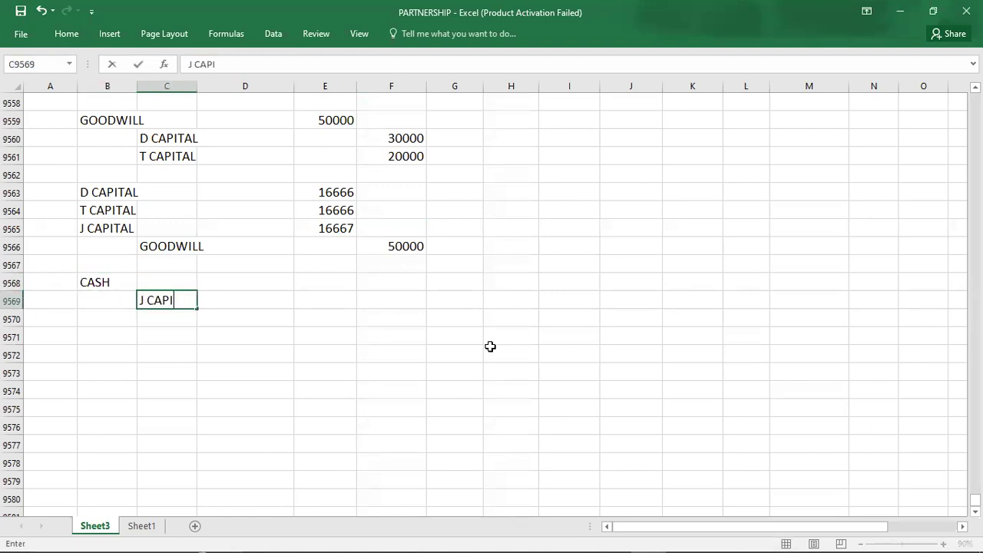
pyautogui.write('TAL')
# Check the J CAPITAL goodwill debit in row 9565 and enter the CASH debit of 16667 in E9568.
pyautogui.press('Up')
pyautogui.press('Right')
pyautogui.press('Right')
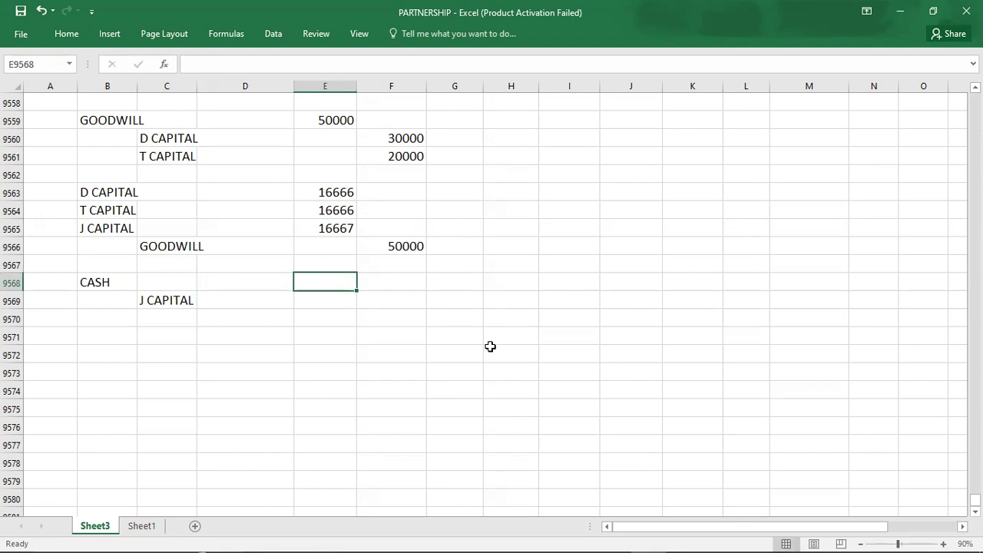
pyautogui.click(85, 227)
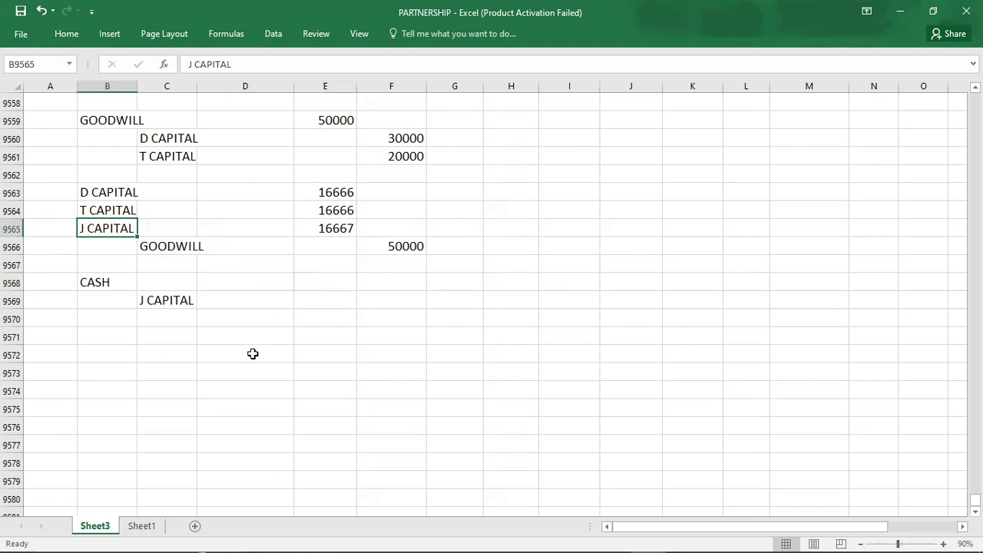
pyautogui.hotkey('shift', 'Right')
pyautogui.hotkey('shift', 'Right')
pyautogui.hotkey('shift', 'Right')
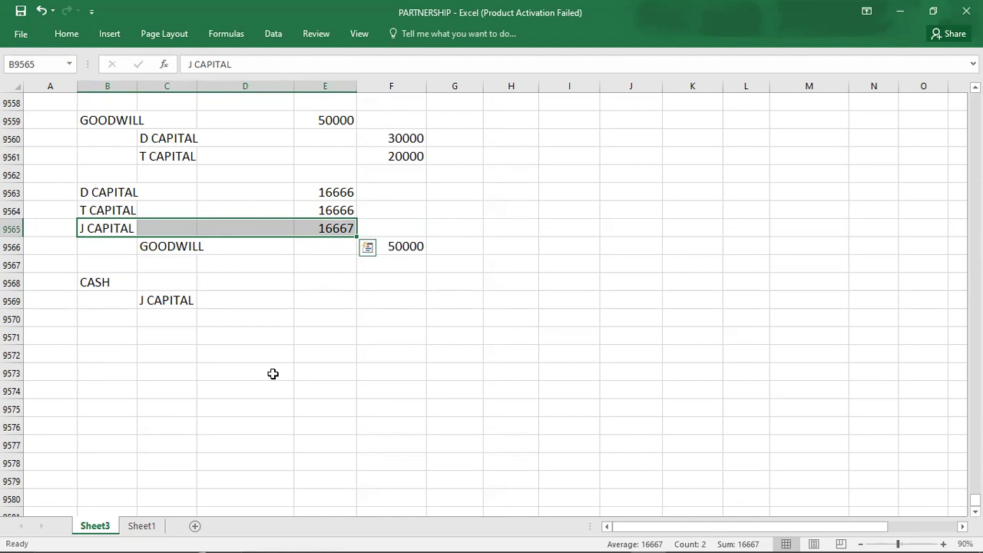
pyautogui.click(332, 281)
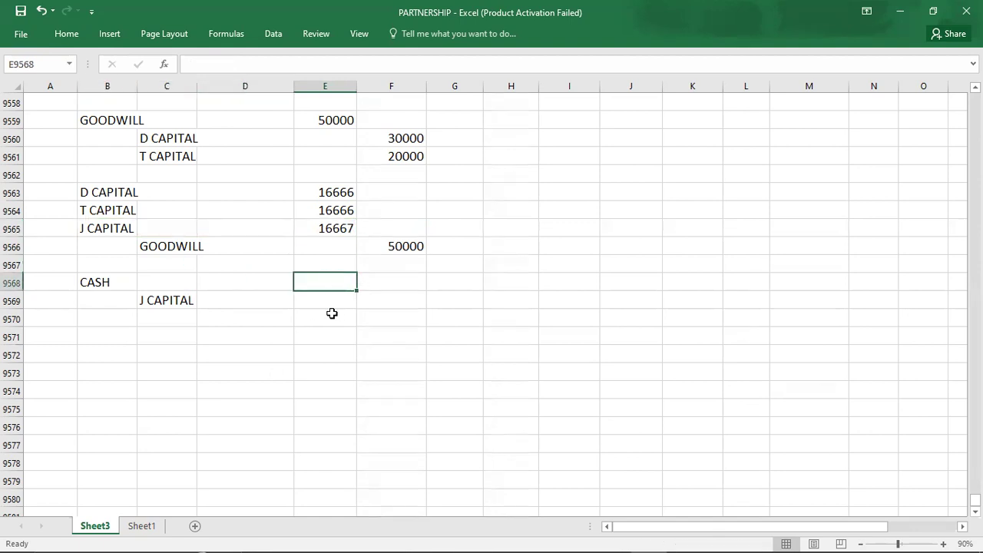
pyautogui.write('16667')
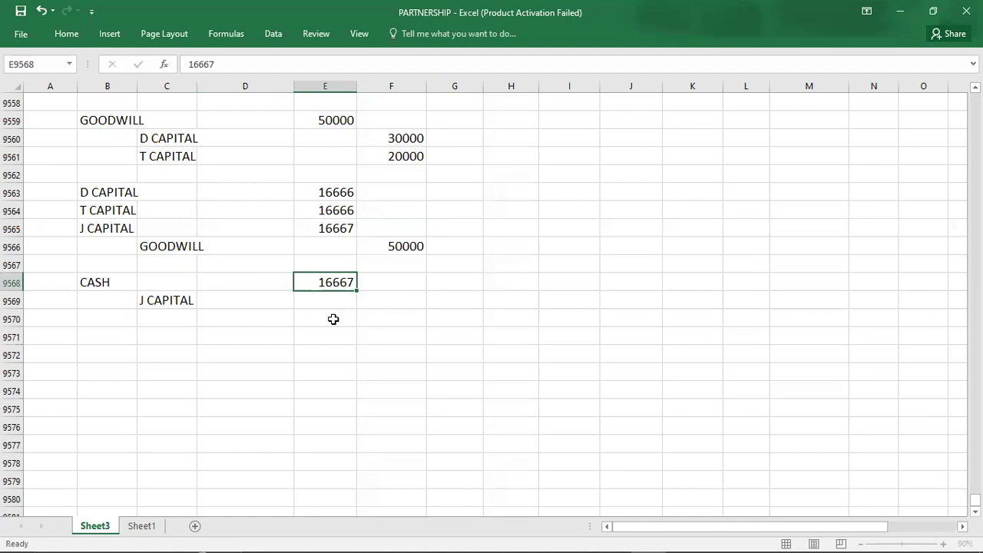
# Enter the J CAPITAL credit of 16667 in F9569.
pyautogui.press('Return')
pyautogui.press('Right')
pyautogui.write('16')
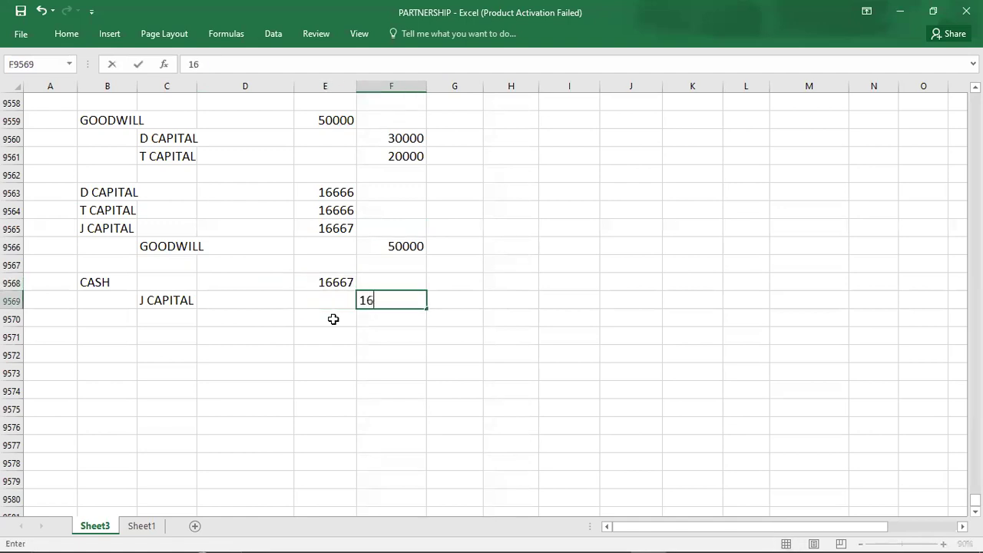
pyautogui.write('667')
pyautogui.click(334, 319)
pyautogui.press('Return')
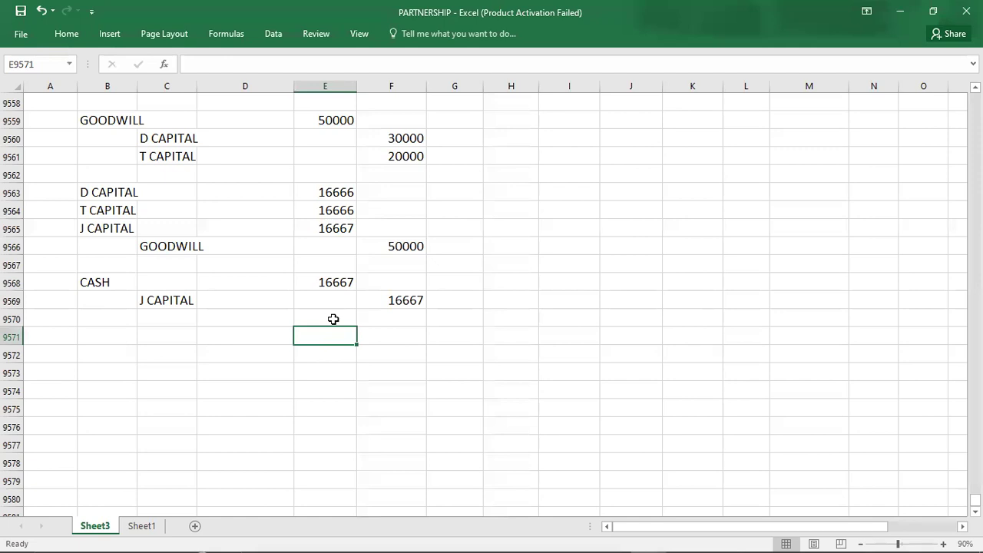
# Compare the J CAPITAL goodwill debit in E9565 with the J CAPITAL credit in F9569.
pyautogui.click(103, 224)
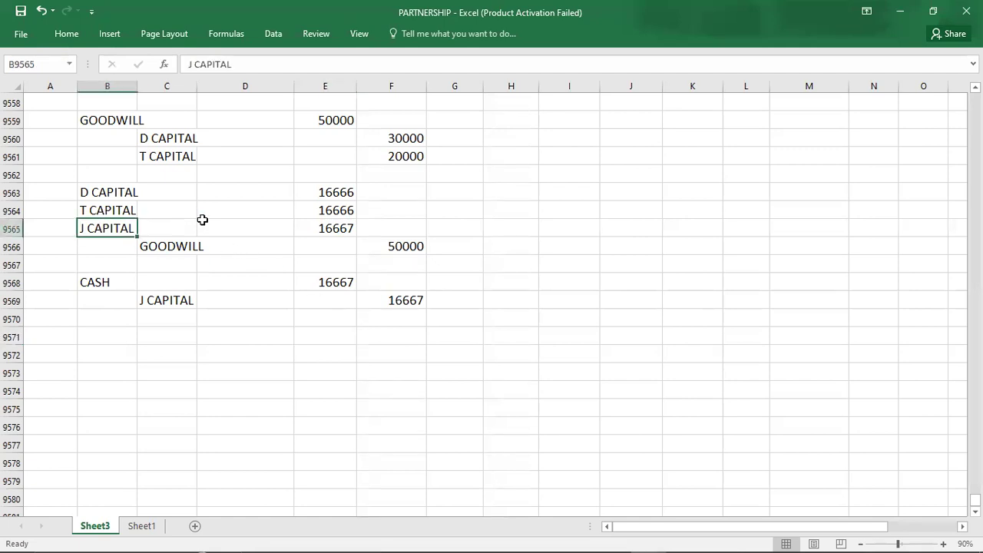
pyautogui.click(298, 228)
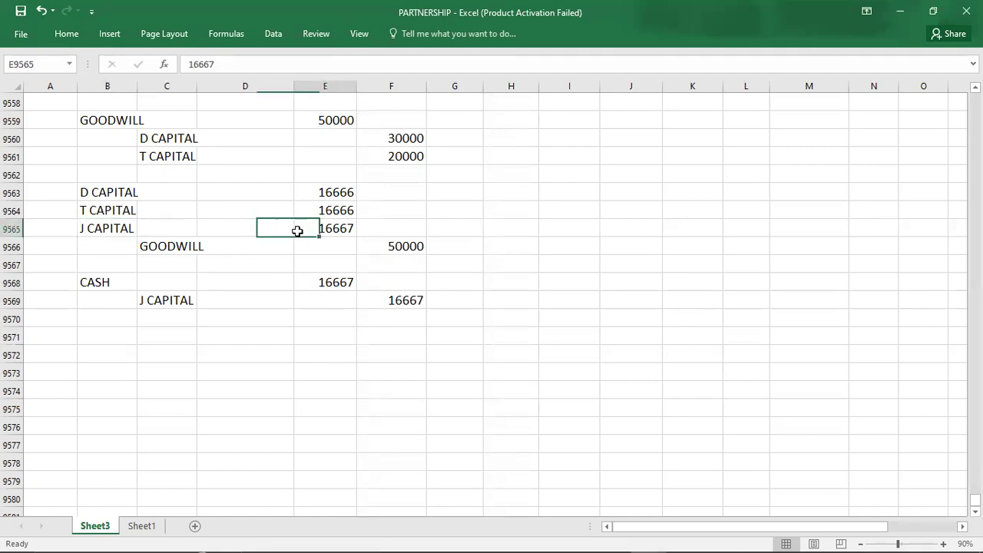
pyautogui.click(381, 303)
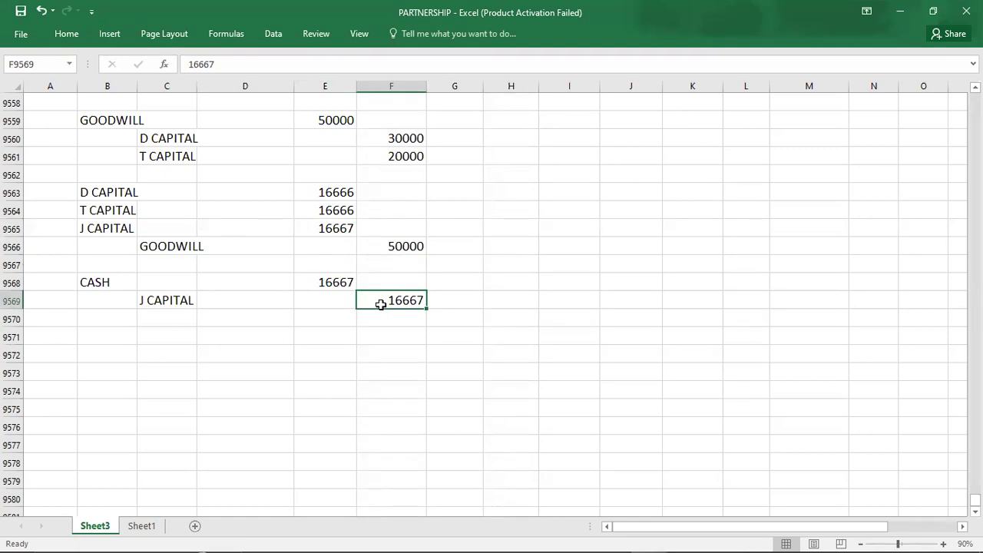
# Look up the question number in the exam kit and label the journal entries 14.1 in A9559, keeping 16667 in F9569.
pyautogui.hotkey('alt', 'Tab')
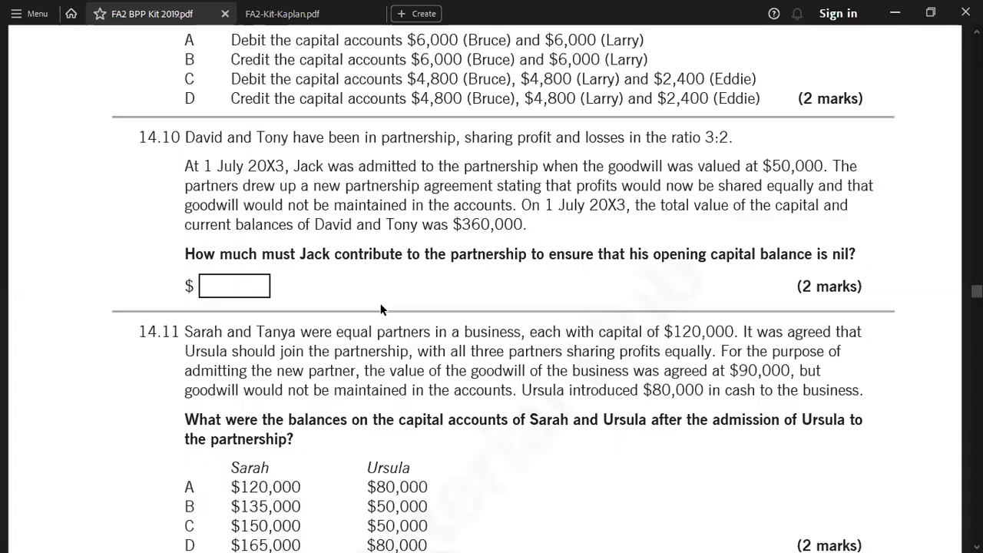
pyautogui.hotkey('alt', 'Tab')
pyautogui.write('14')
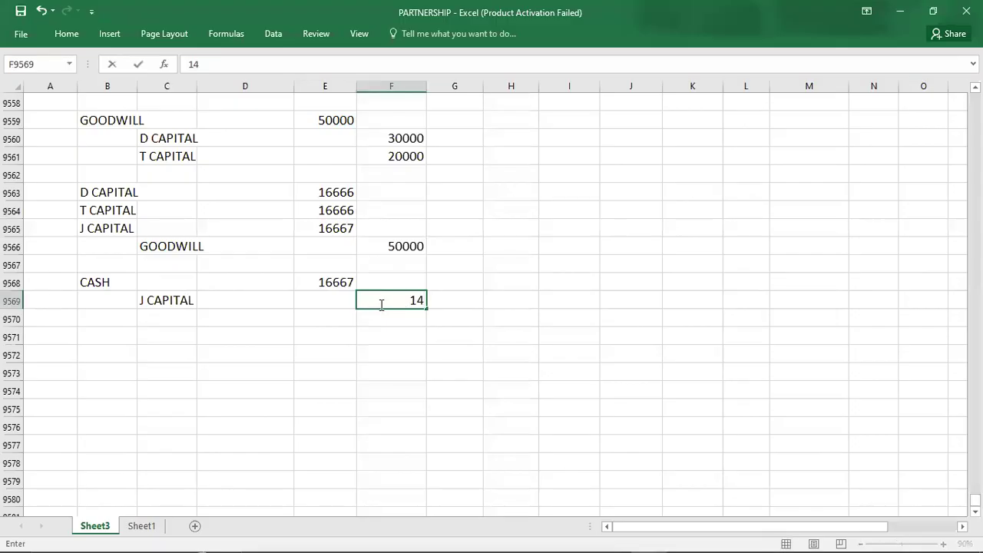
pyautogui.press('BackSpace')
pyautogui.press('BackSpace')
pyautogui.write('16667')
pyautogui.press('Return')
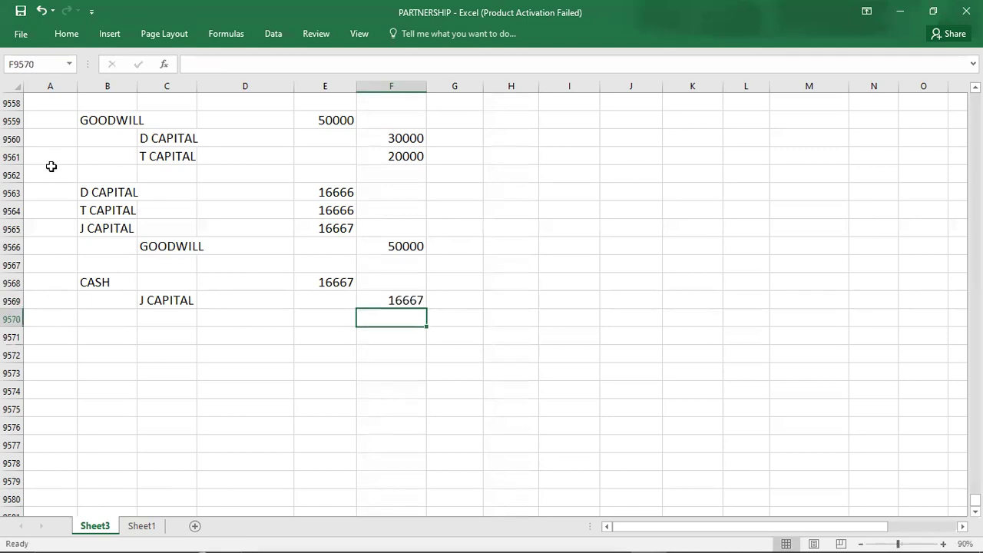
pyautogui.click(38, 122)
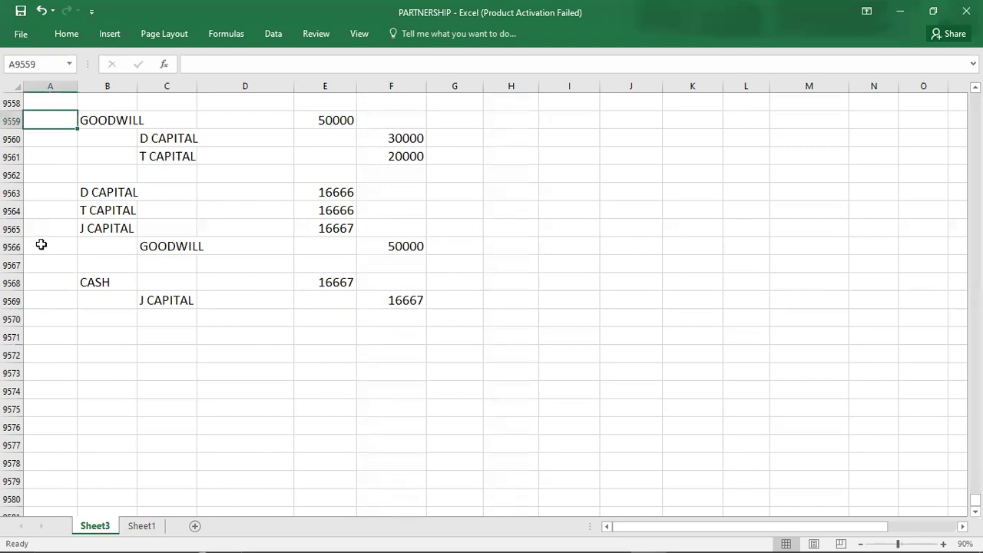
pyautogui.write('14.1')
pyautogui.press('Return')
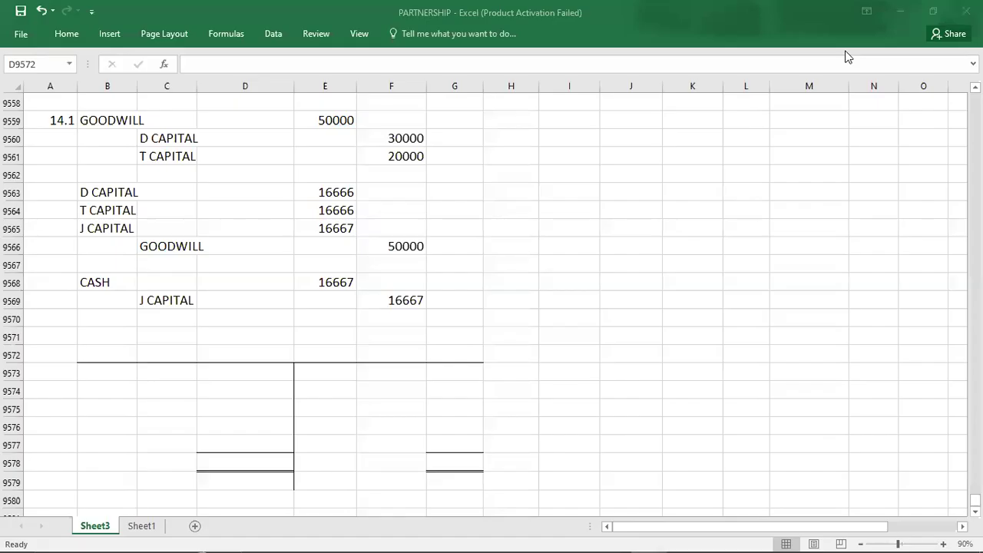
# Title the T-account in D9572 with the incoming partner's first name and CAPITAL, and enter CASH in F9573 with ? in G9573.
pyautogui.write('JA')
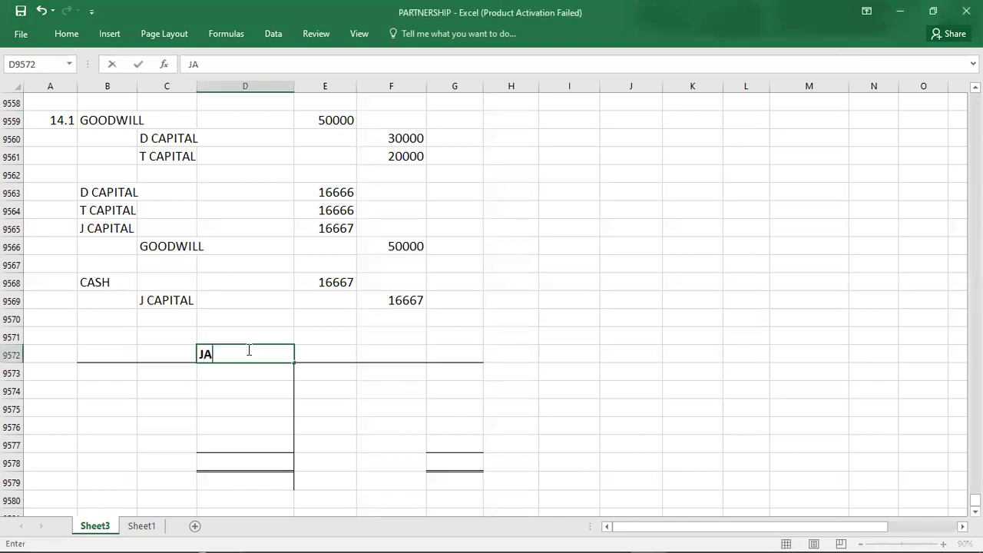
pyautogui.write('CK CAPITAL')
pyautogui.click(372, 374)
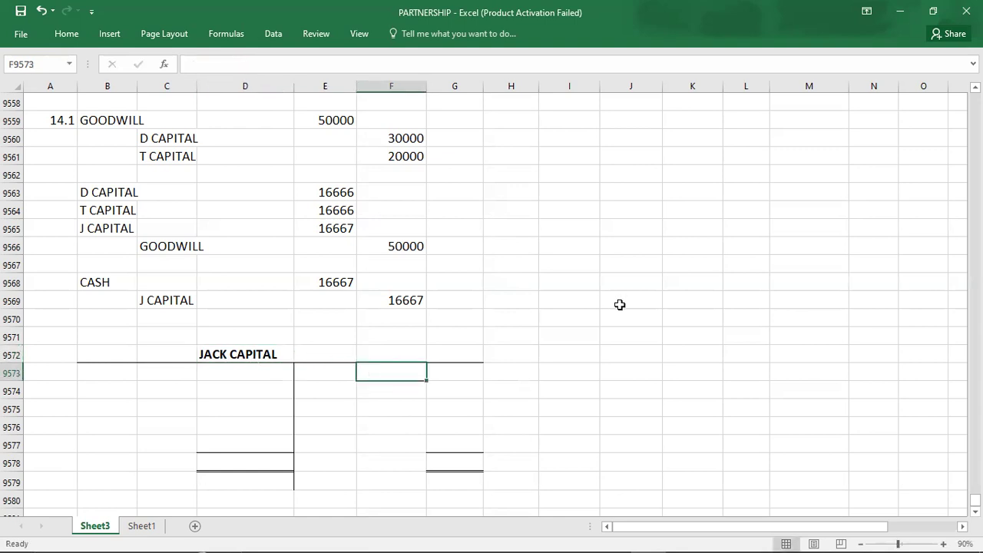
pyautogui.write('CASH')
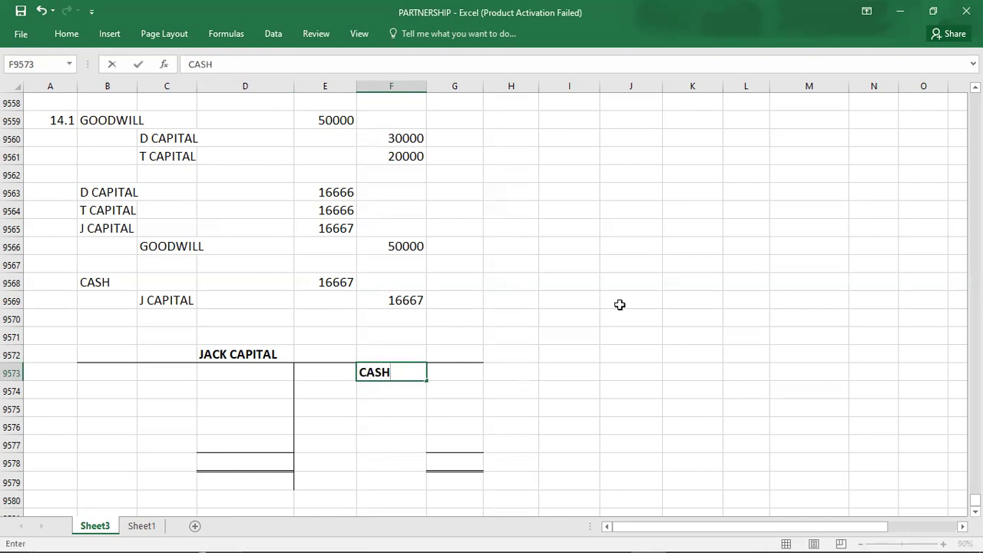
pyautogui.press('Tab')
pyautogui.write('?')
pyautogui.press('Return')
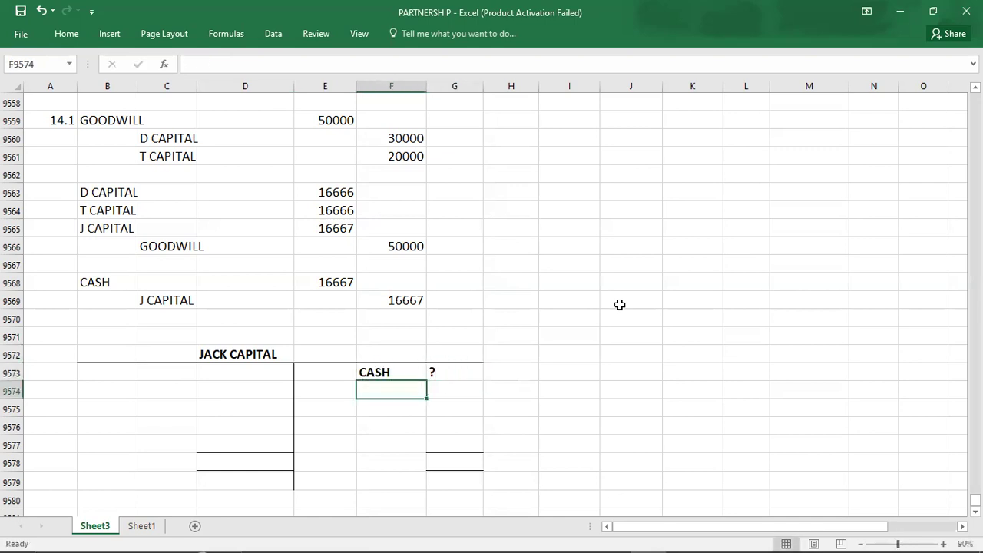
# Enter the closing balance label C/D in C9577 and its amount 0 in D9577.
pyautogui.click(169, 443)
pyautogui.write('C.D')
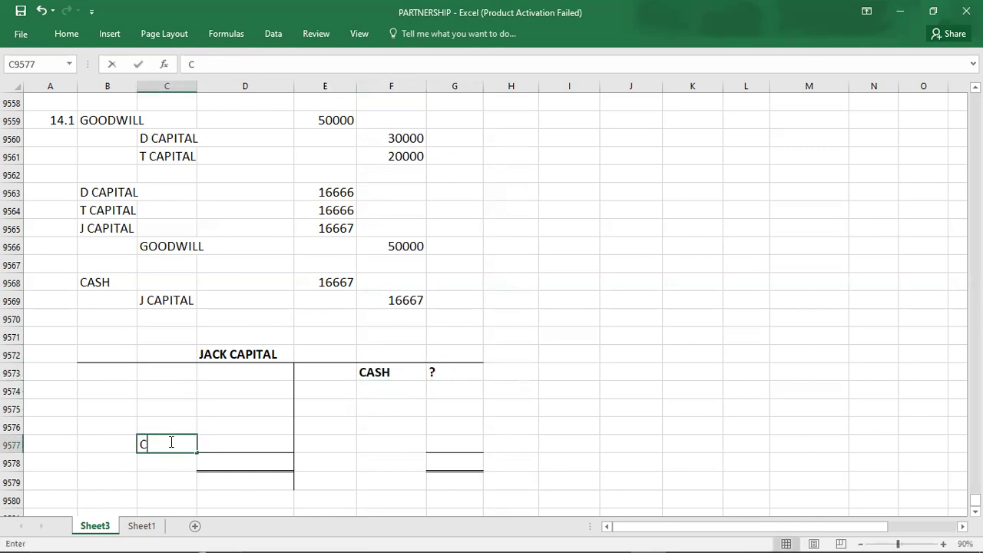
pyautogui.press('Tab')
pyautogui.press('Left')
pyautogui.write('C/D')
pyautogui.press('Tab')
pyautogui.write('0')
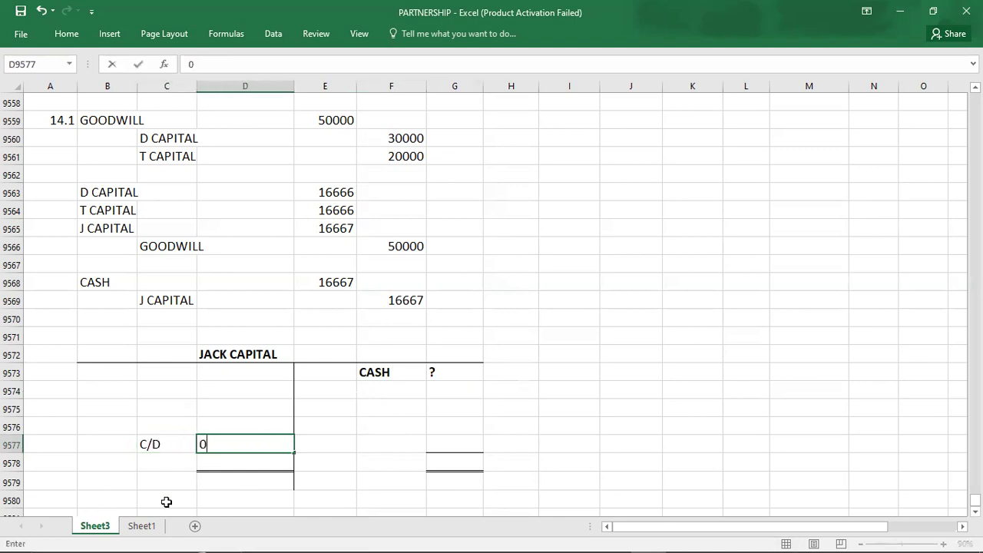
pyautogui.press('Return')
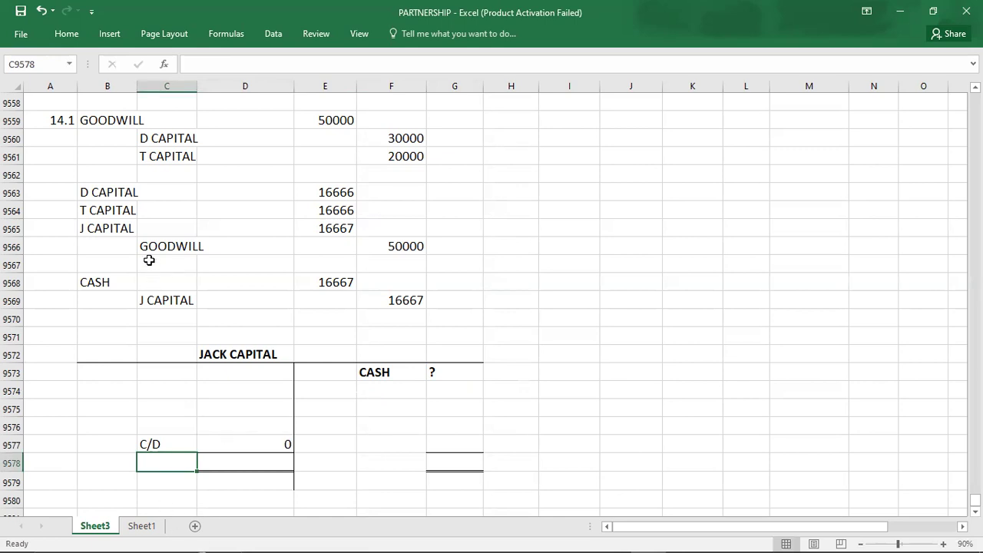
# Record the goodwill debit in the T-account with G.W in C9573 and 16667 in D9573.
pyautogui.click(79, 225)
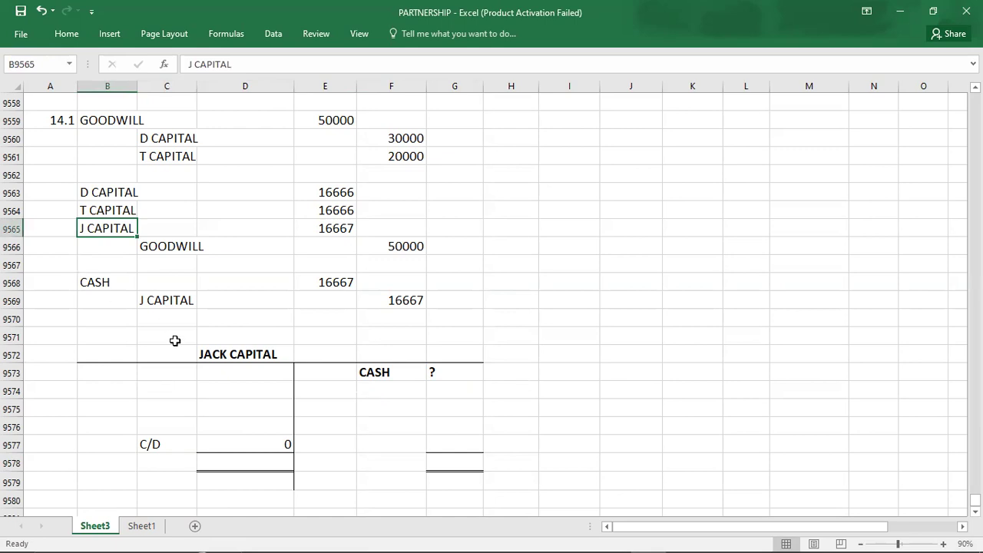
pyautogui.click(213, 372)
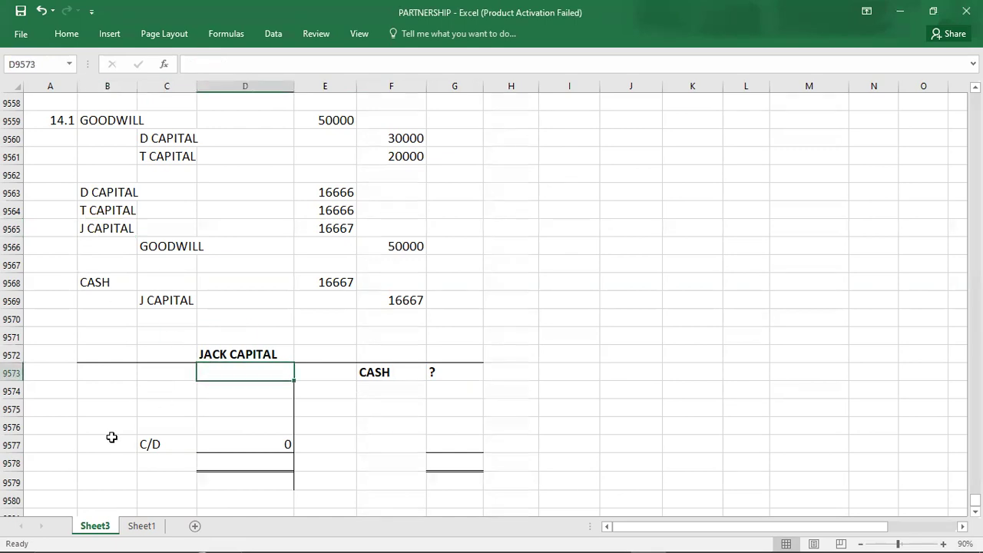
pyautogui.write('16667')
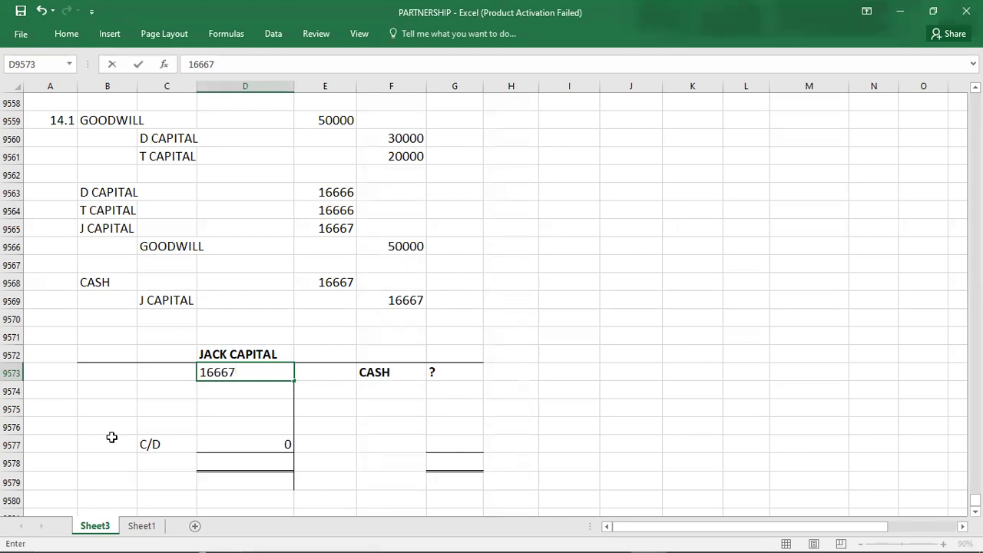
pyautogui.press('Left')
pyautogui.write('G.W')
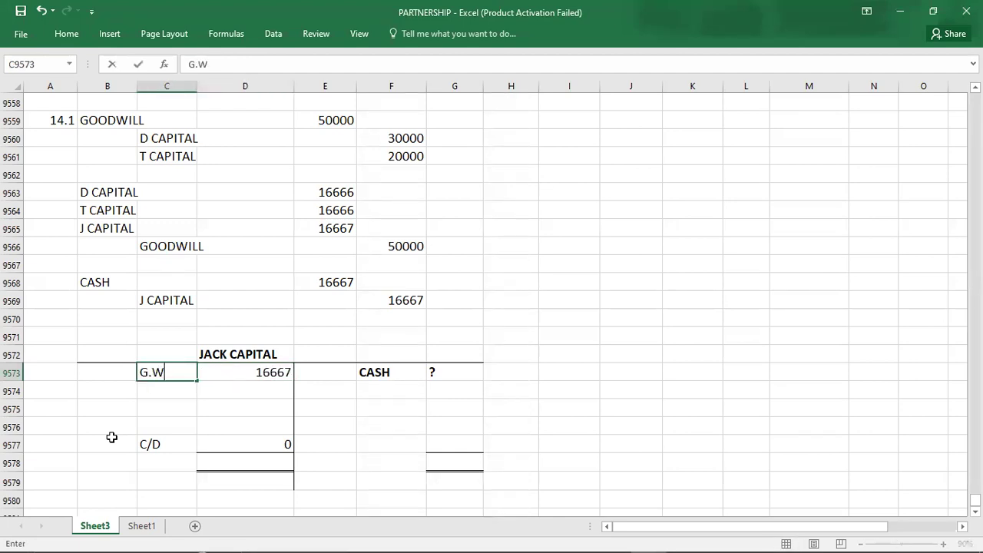
# Enter the T-account totals of 16667 in D9578 and G9578.
pyautogui.press('Right')
pyautogui.press('Down')
pyautogui.press('Down')
pyautogui.press('Down')
pyautogui.press('Down')
pyautogui.press('Down')
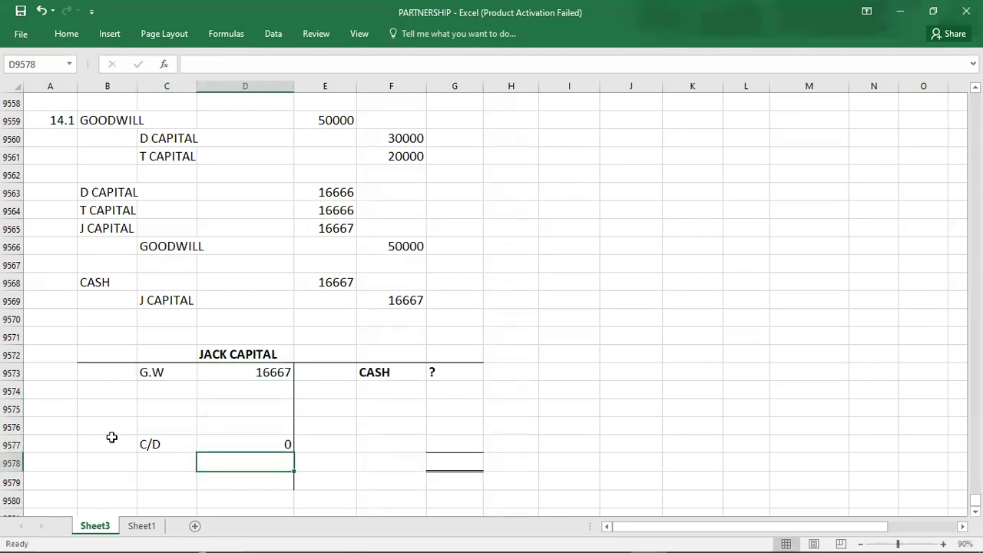
pyautogui.write('16667')
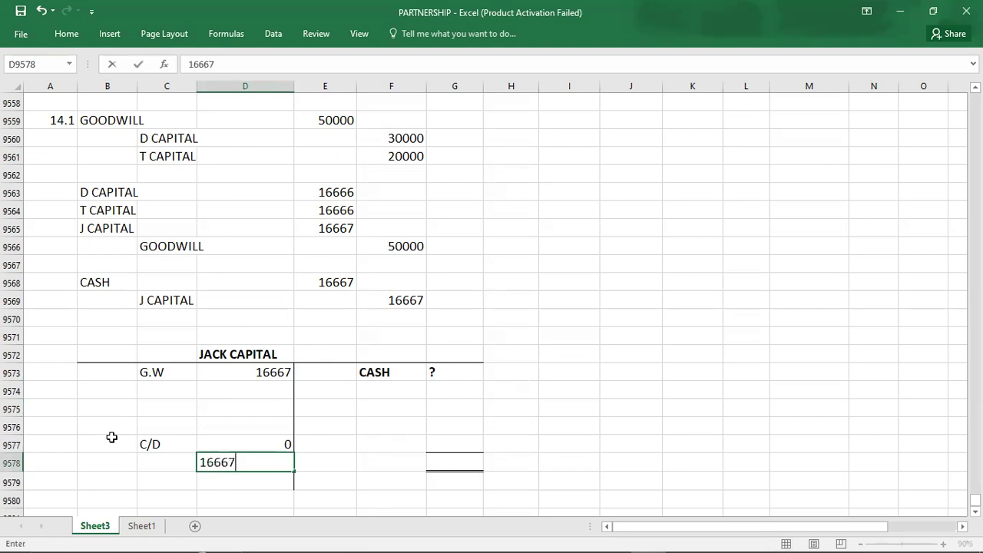
pyautogui.press('Right')
pyautogui.press('Right')
pyautogui.press('Right')
pyautogui.write('166')
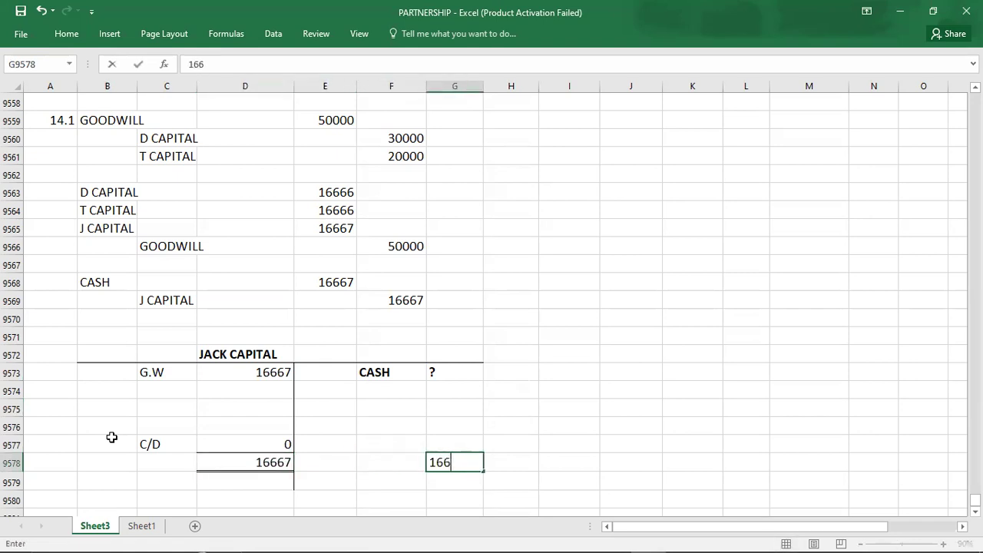
pyautogui.write('67')
# Replace the question mark in G9573 with 16,667 and change the label in F9573 to CASH ?
pyautogui.press('Up')
pyautogui.press('Up')
pyautogui.press('Up')
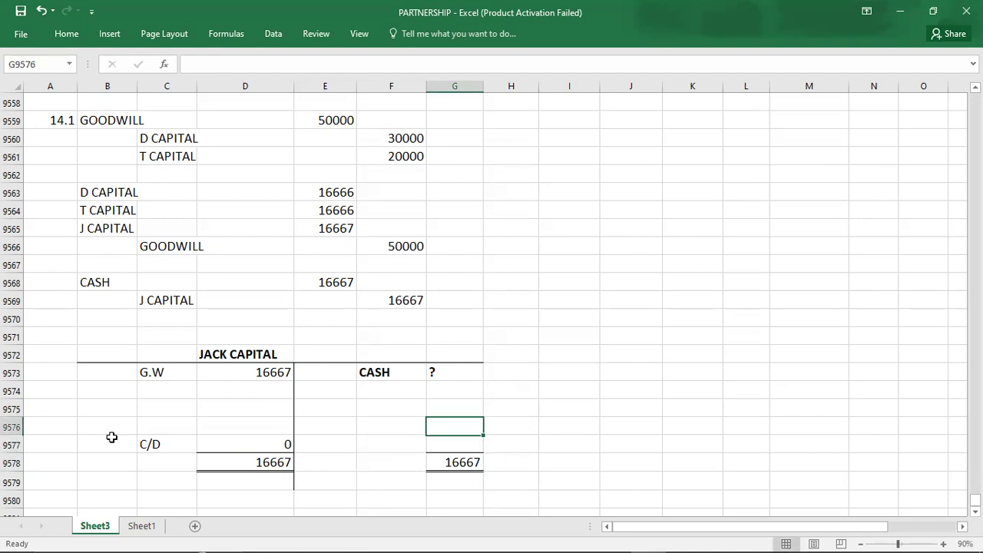
pyautogui.press('Up')
pyautogui.press('Up')
pyautogui.write('1')
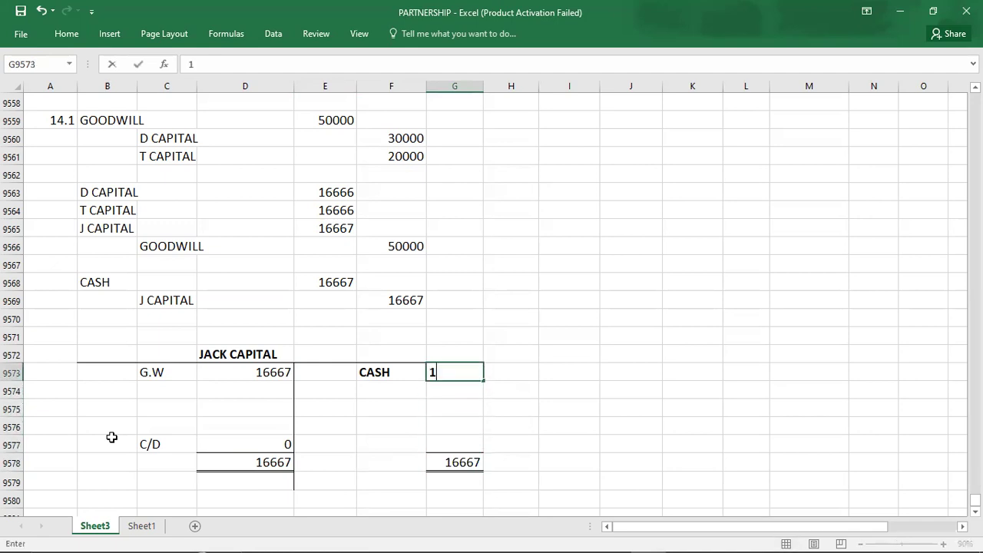
pyautogui.write('6667')
pyautogui.doubleClick(418, 372)
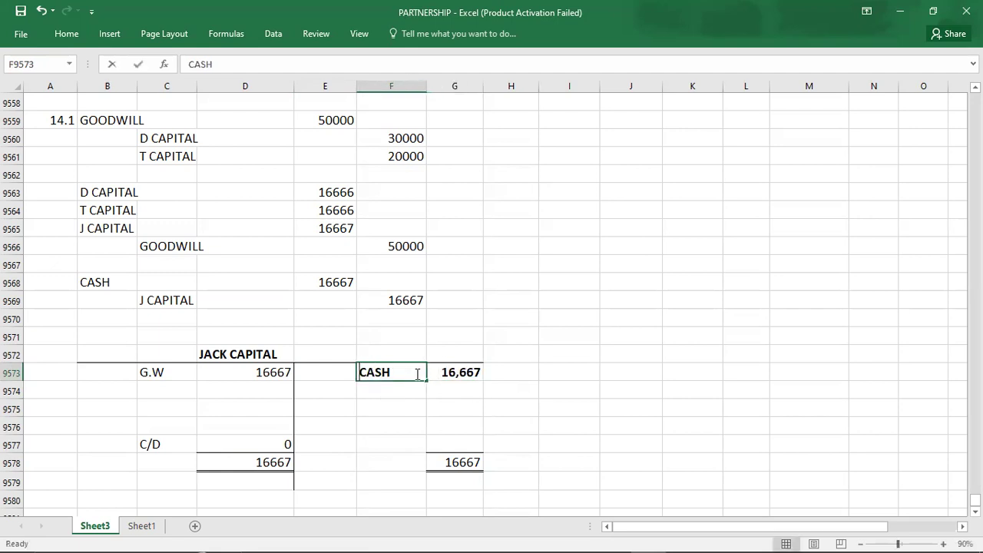
pyautogui.write('?')
pyautogui.press('Return')
pyautogui.press('Return')
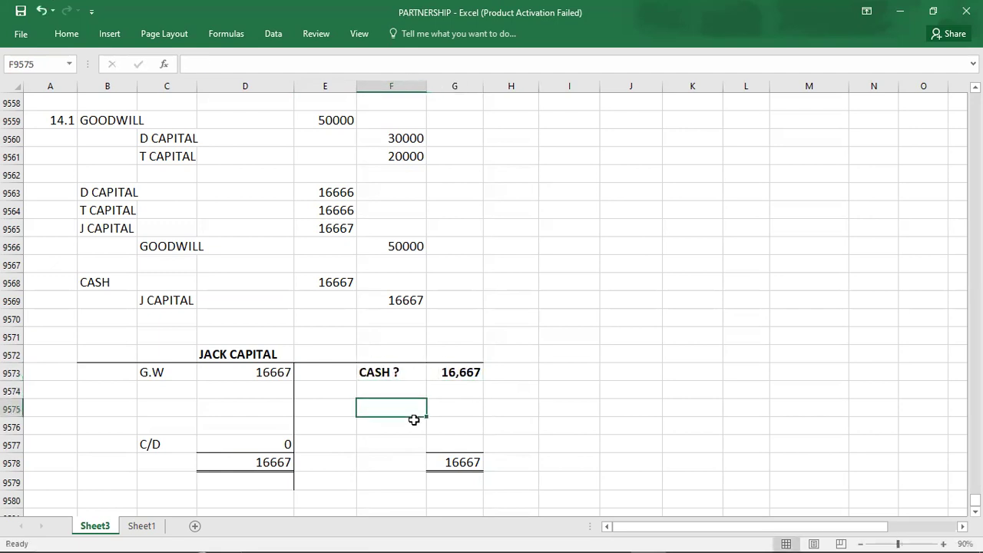
pyautogui.press('Return')
pyautogui.press('Return')
pyautogui.press('Return')
pyautogui.press('Return')
pyautogui.press('Return')
pyautogui.press('Return')
pyautogui.press('Return')
pyautogui.press('Return')
pyautogui.press('Return')
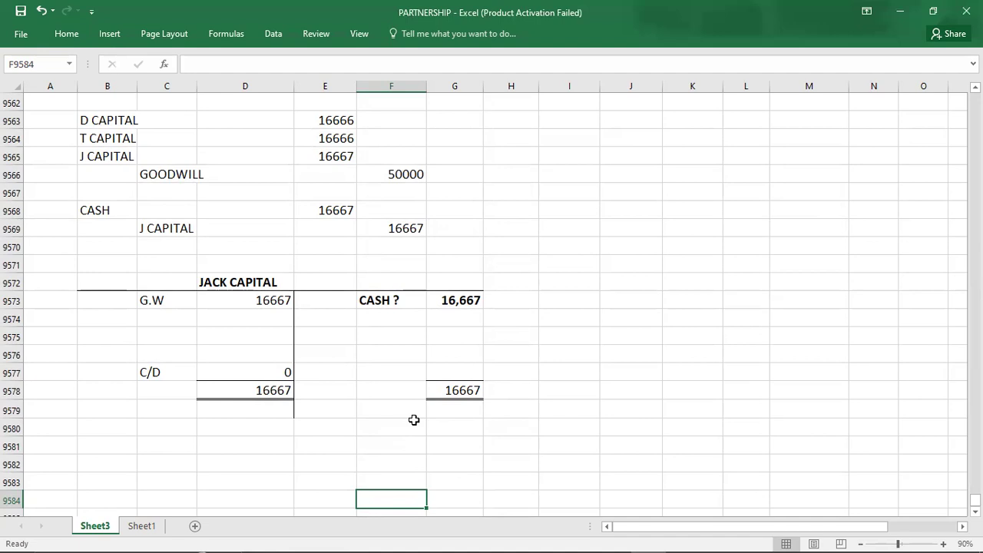
pyautogui.press('Down')
pyautogui.press('Down')
pyautogui.press('Down')
pyautogui.press('Down')
pyautogui.press('Down')
pyautogui.press('Down')
pyautogui.press('Down')
pyautogui.press('Down')
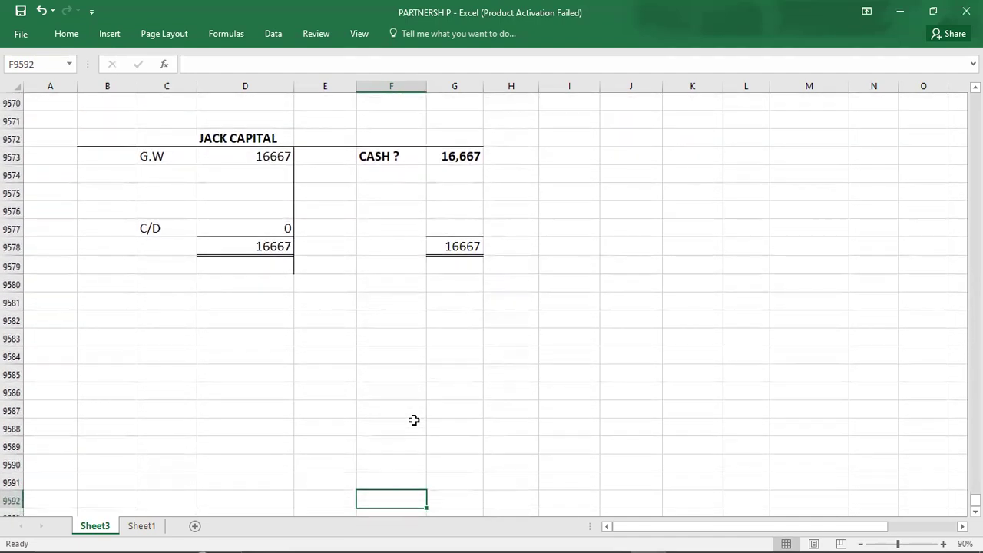
# Review the question 14.10 journal entries together with the incoming partner's capital T-account.
pyautogui.press('Up')
pyautogui.press('Up')
pyautogui.press('Up')
pyautogui.press('Up')
pyautogui.press('Up')
pyautogui.press('Up')
pyautogui.press('Up')
pyautogui.press('Up')
pyautogui.press('Up')
pyautogui.press('Up')
pyautogui.press('Up')
pyautogui.press('Up')
pyautogui.press('Up')
pyautogui.press('Up')
pyautogui.press('Up')
pyautogui.press('Up')
pyautogui.press('Up')
pyautogui.press('Up')
pyautogui.press('Up')
pyautogui.press('Up')
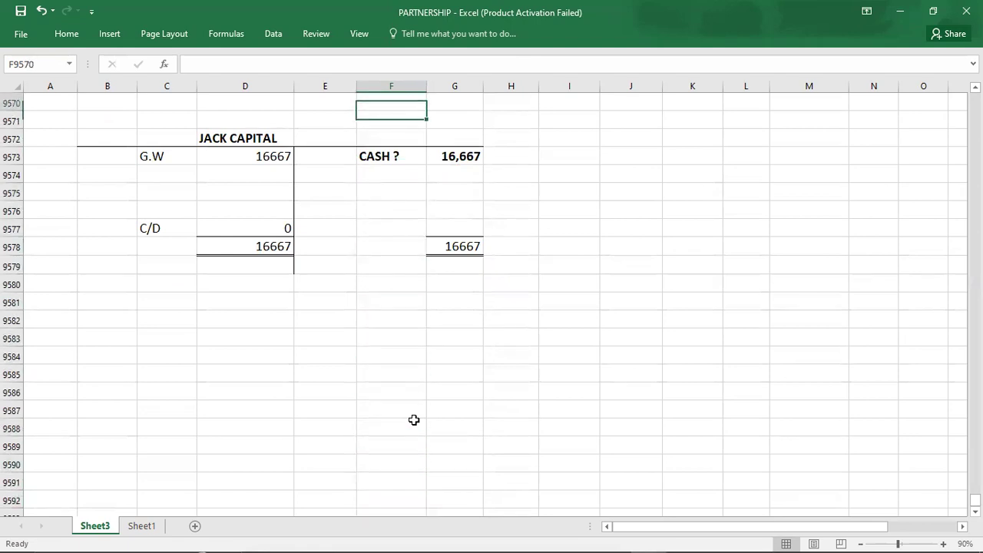
pyautogui.press('Up')
pyautogui.press('Up')
pyautogui.press('Up')
pyautogui.press('Up')
pyautogui.press('Up')
pyautogui.press('Up')
pyautogui.press('Up')
pyautogui.press('Up')
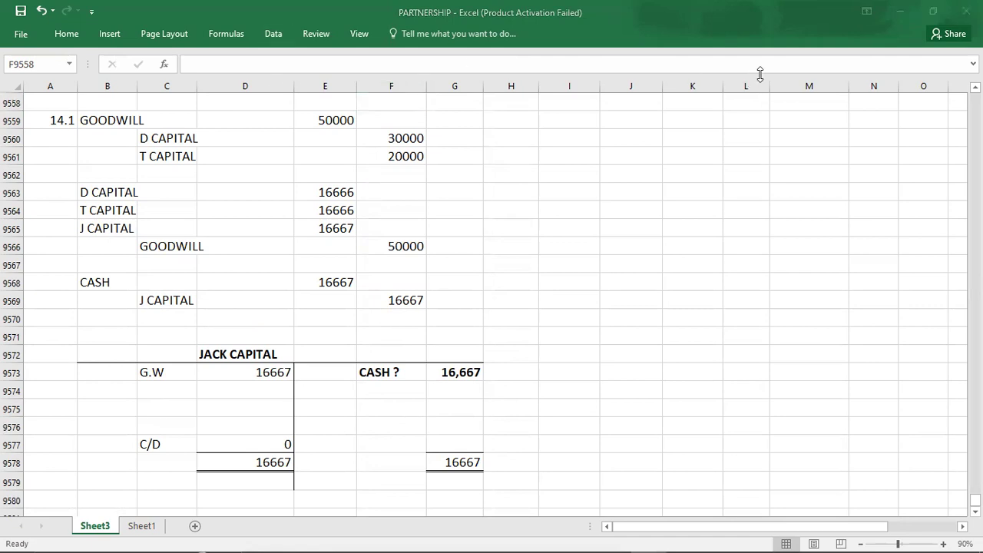
# Read question 14.11 in the exam kit PDF and start its journal with 14.11 in A9581 and GOODWILL in B9581.
pyautogui.hotkey('alt', 'Tab')
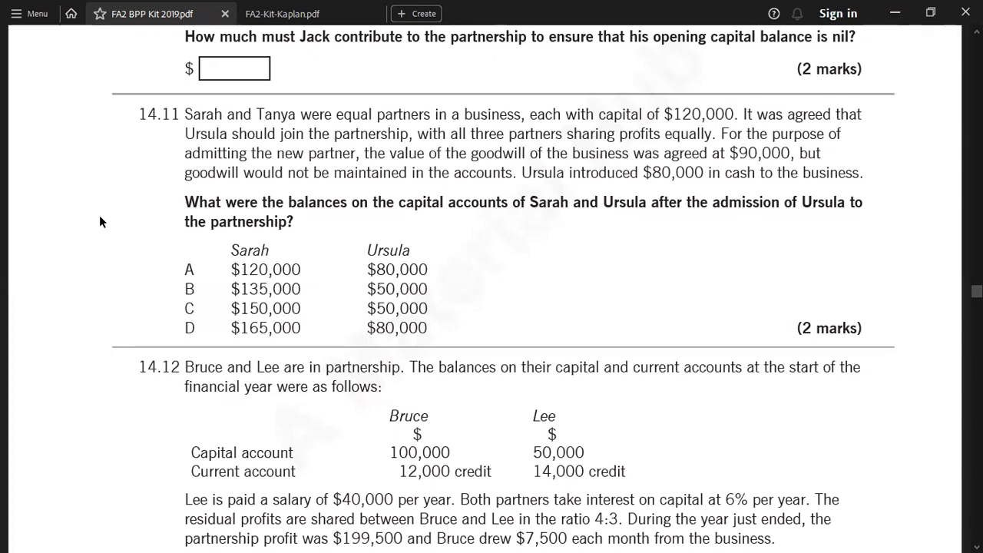
pyautogui.hotkey('alt', 'Tab')
pyautogui.press('Down')
pyautogui.press('Down')
pyautogui.press('Down')
pyautogui.press('Down')
pyautogui.press('Down')
pyautogui.press('Down')
pyautogui.press('Down')
pyautogui.press('Down')
pyautogui.press('Down')
pyautogui.press('Down')
pyautogui.press('Down')
pyautogui.press('Down')
pyautogui.press('Down')
pyautogui.press('Down')
pyautogui.press('Down')
pyautogui.press('Down')
pyautogui.press('Down')
pyautogui.press('Down')
pyautogui.press('Down')
pyautogui.press('Down')
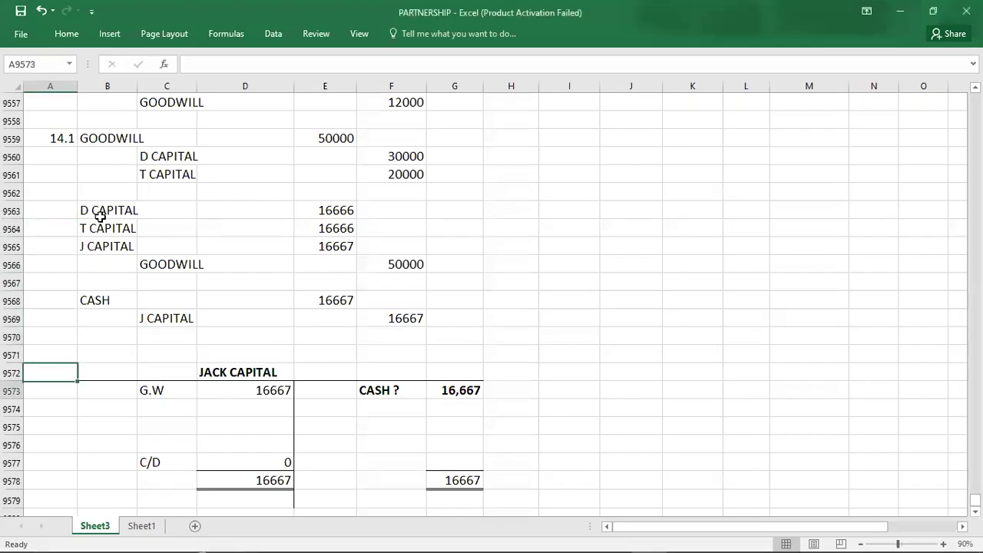
pyautogui.press('Up')
pyautogui.press('Up')
pyautogui.press('Up')
pyautogui.press('Up')
pyautogui.press('Up')
pyautogui.press('Up')
pyautogui.press('Up')
pyautogui.press('Up')
pyautogui.press('Up')
pyautogui.press('Up')
pyautogui.press('Up')
pyautogui.press('Up')
pyautogui.press('Up')
pyautogui.press('Up')
pyautogui.press('Up')
pyautogui.press('Up')
pyautogui.press('Up')
pyautogui.press('Up')
pyautogui.press('Up')
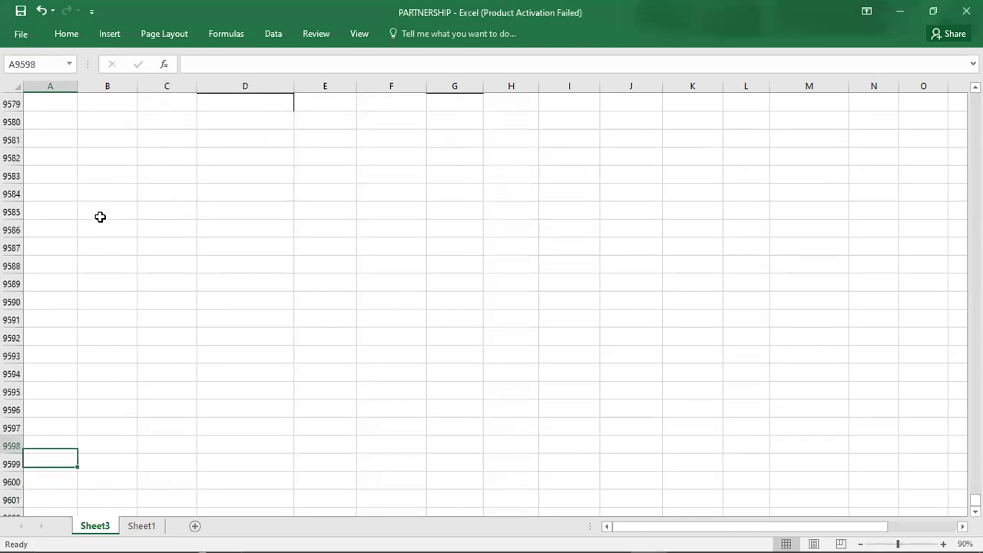
pyautogui.write('14.11')
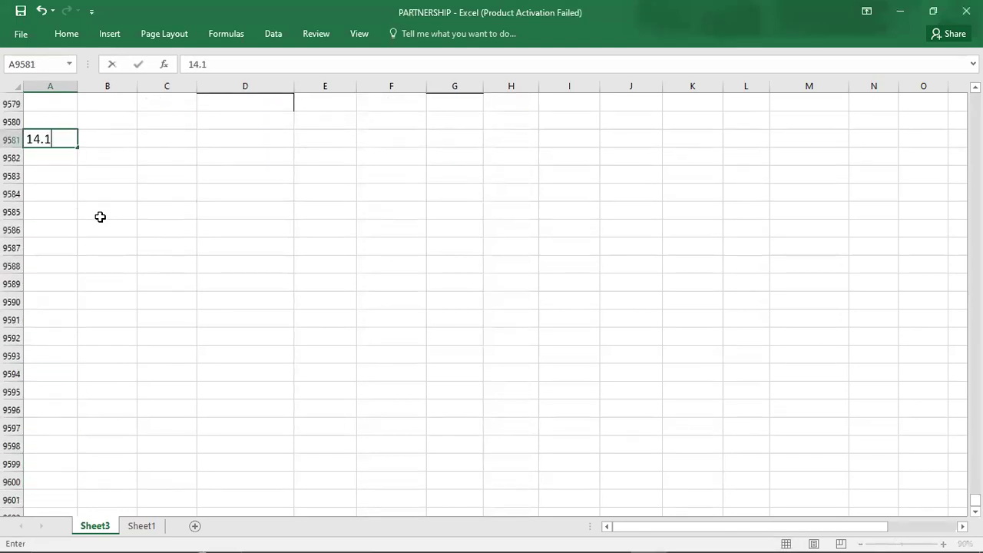
pyautogui.press('Return')
pyautogui.press('Up')
pyautogui.press('Right')
pyautogui.write('GOODWILL')
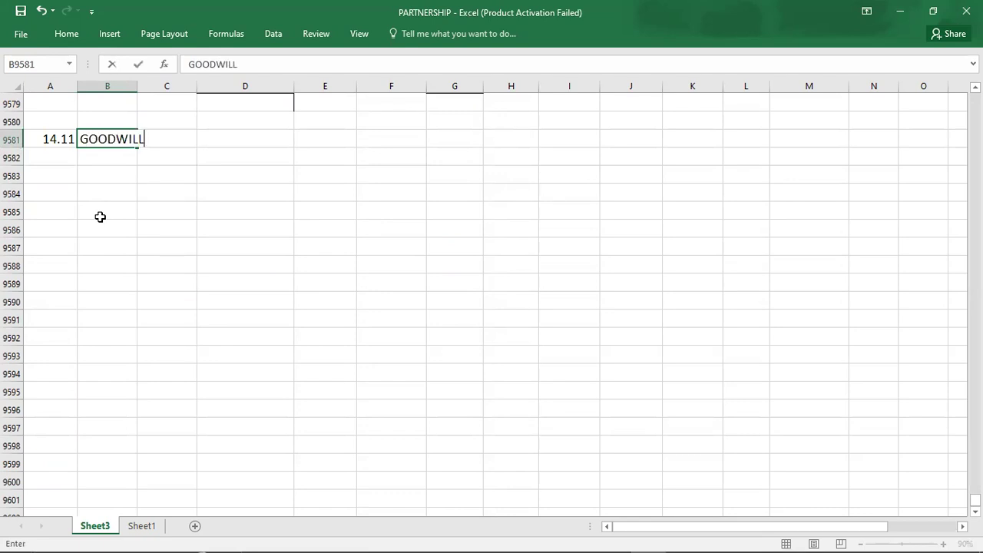
pyautogui.press('Return')
# Check the existing partners in the PDF and enter S CAPITAL in C9582 and T CAPITAL in C9583.
pyautogui.press('Right')
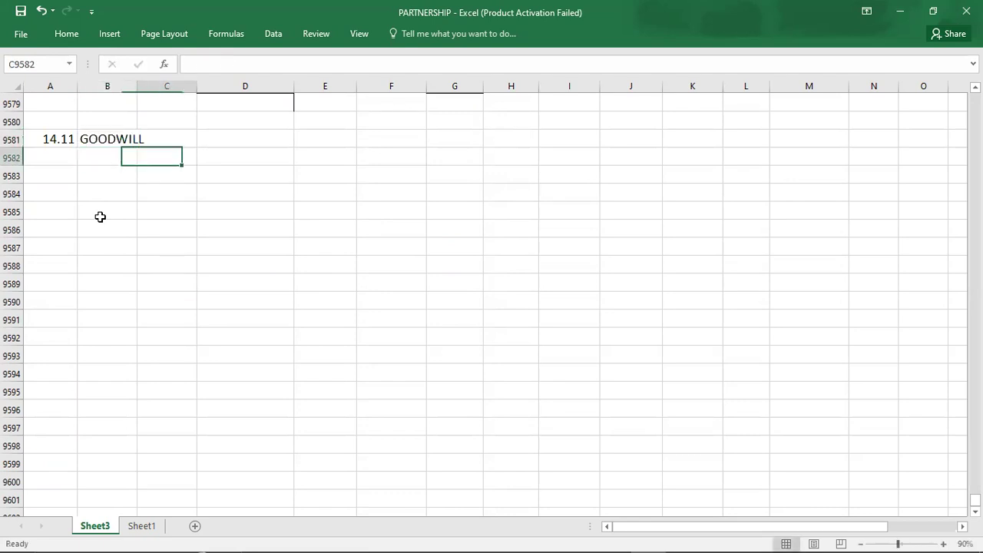
pyautogui.hotkey('alt', 'Tab')
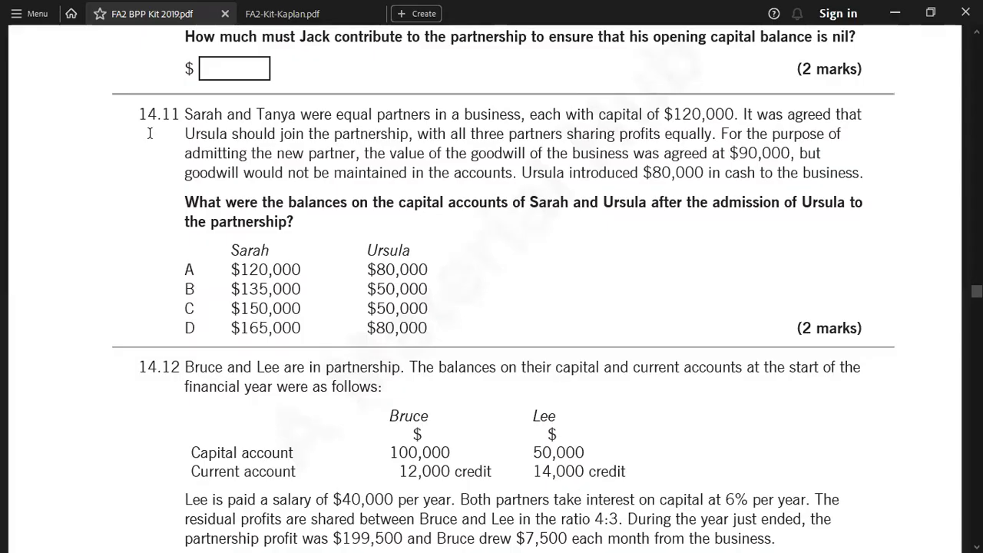
pyautogui.hotkey('alt', 'Tab')
pyautogui.write('S CAPITAL')
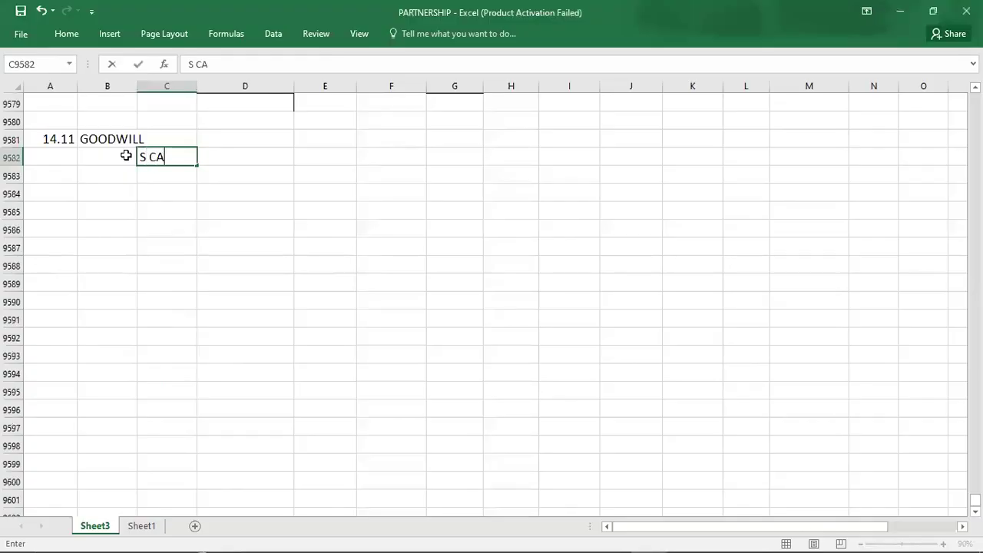
pyautogui.press('Return')
pyautogui.write('T CAPITAL')
pyautogui.press('Up')
# Look up the agreed goodwill value in the PDF and enter the goodwill debit of 90000 in E9581.
pyautogui.press('Right')
pyautogui.press('Right')
pyautogui.press('Up')
pyautogui.hotkey('alt', 'Tab')
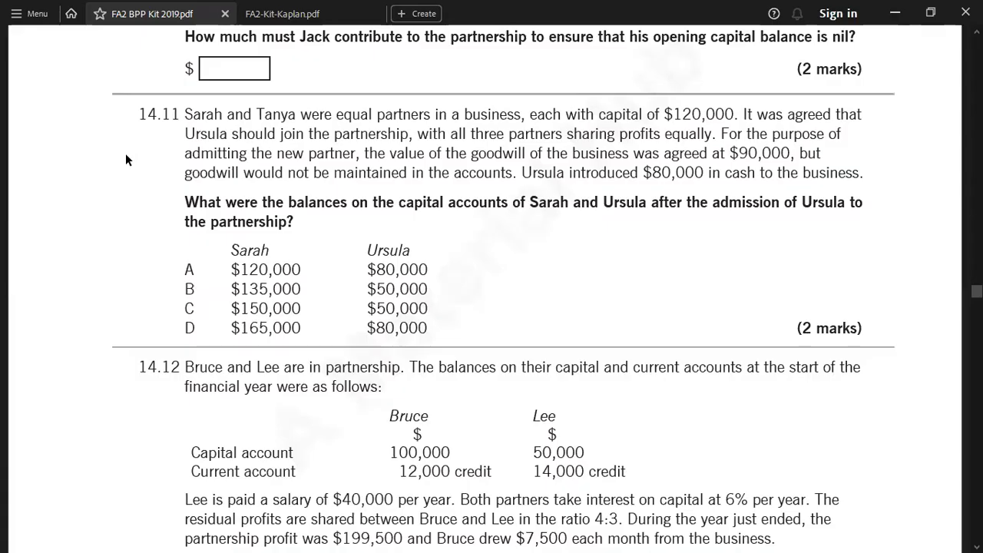
pyautogui.hotkey('alt', 'Tab')
pyautogui.write('1')
pyautogui.press('BackSpace')
pyautogui.hotkey('alt', 'Tab')
pyautogui.hotkey('alt', 'Tab')
pyautogui.write('90000')
pyautogui.press('Return')
# Split the goodwill equally between the old partners, entering credits of 45000 in F9582 and F9583.
pyautogui.press('Right')
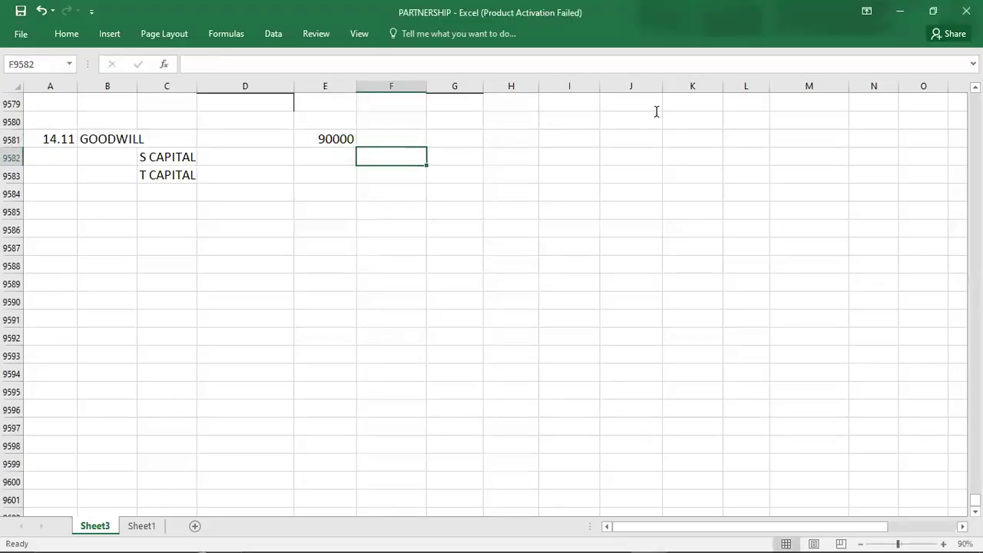
pyautogui.hotkey('alt', 'Tab')
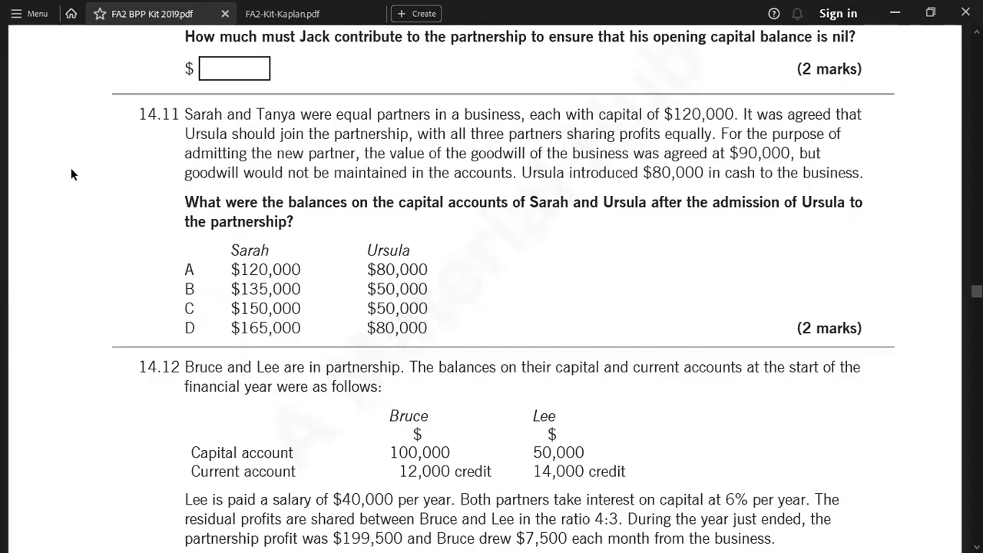
pyautogui.hotkey('alt', 'Tab')
pyautogui.write('45000')
pyautogui.press('Return')
pyautogui.write('45000')
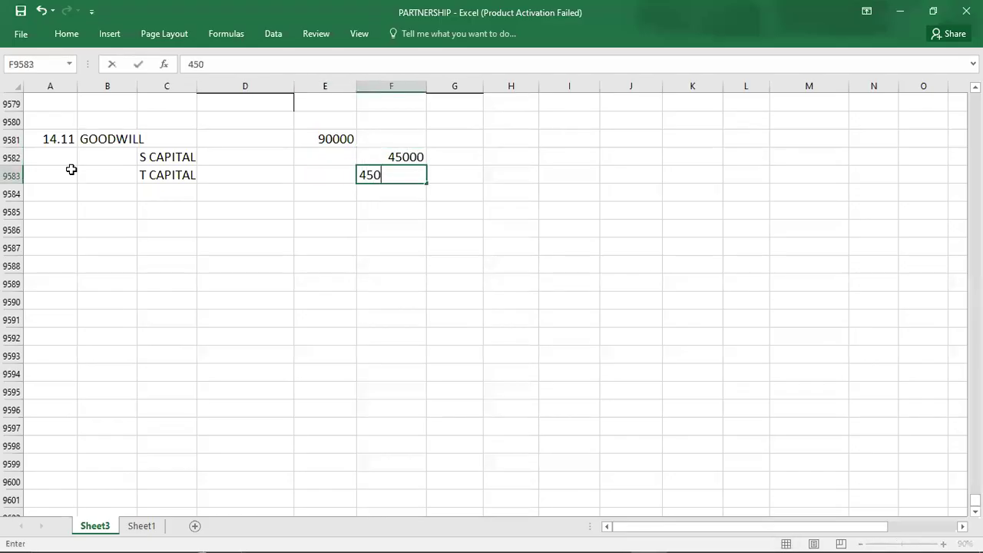
pyautogui.press('Return')
# Copy the S CAPITAL and T CAPITAL labels to B9585:B9586 for the goodwill write-off entry.
pyautogui.press('Left')
pyautogui.press('Down')
pyautogui.press('Left')
pyautogui.press('Left')
pyautogui.press('Left')
pyautogui.press('Up')
pyautogui.press('Up')
pyautogui.press('Right')
pyautogui.press('Up')
pyautogui.hotkey('shift', 'Down')
pyautogui.hotkey('ctrl', 'c')
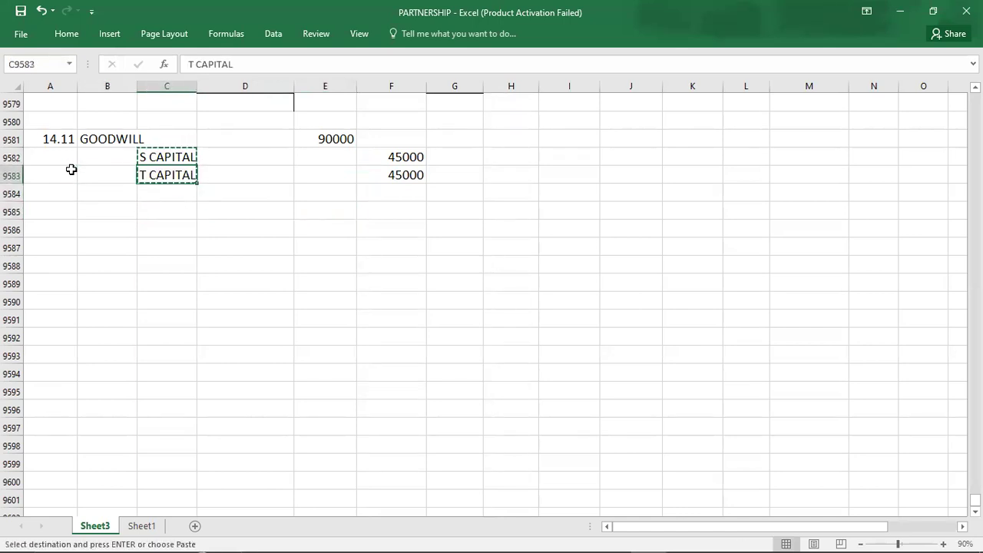
pyautogui.press('Down')
pyautogui.press('Down')
pyautogui.press('Left')
pyautogui.hotkey('ctrl', 'v')
# Check the new partner in the PDF and add the label U CAPITAL in B9587.
pyautogui.press('Down')
pyautogui.press('Down')
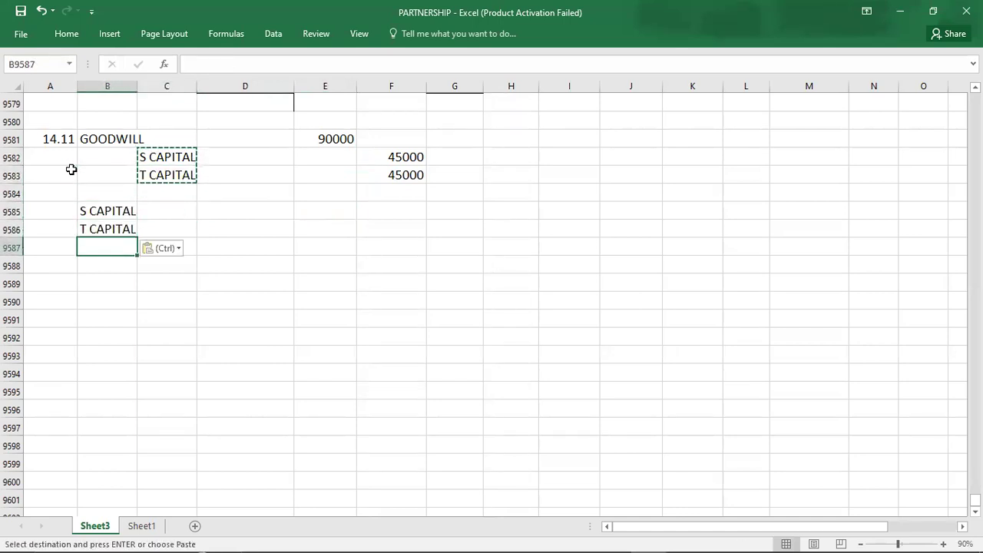
pyautogui.hotkey('alt', 'Tab')
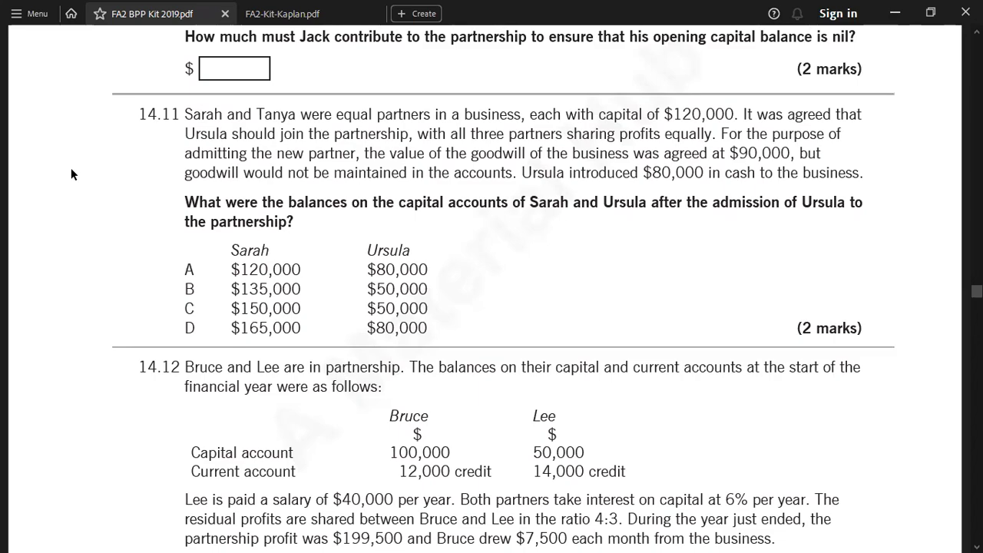
pyautogui.hotkey('alt', 'Tab')
pyautogui.write('U CAPITAL')
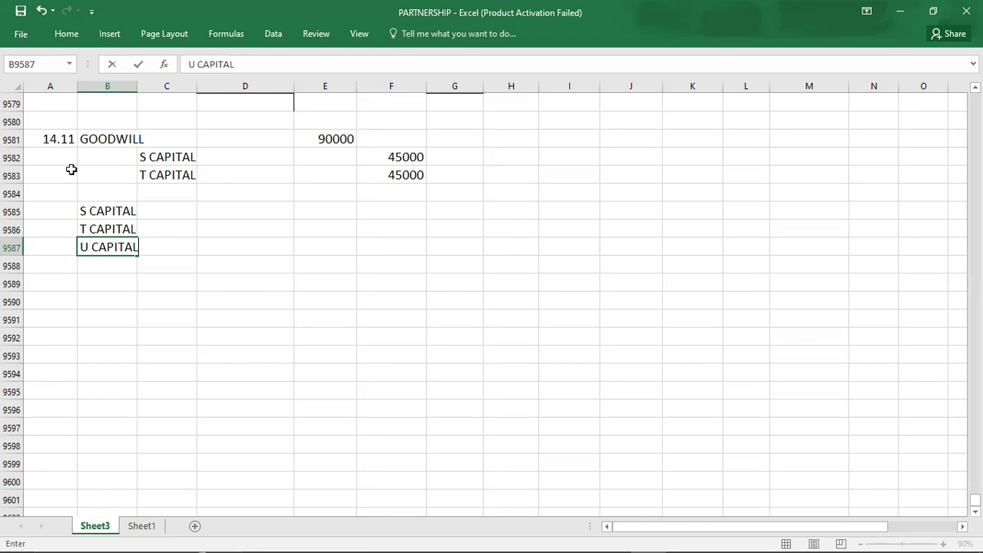
pyautogui.press('Tab')
# Enter the goodwill write-off credit with GOODWILL in C9588 and 90000 in F9588.
pyautogui.press('Down')
pyautogui.write('GOODWILL')
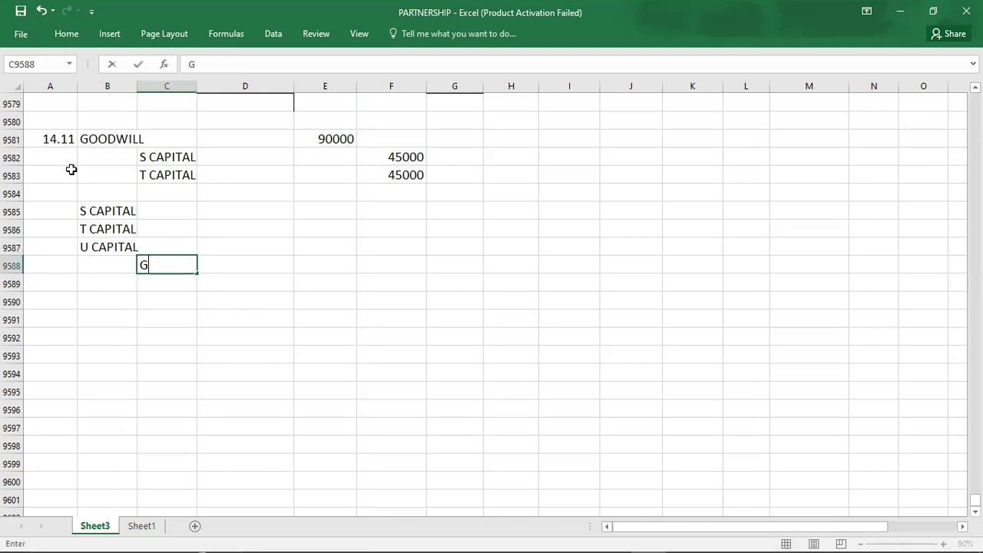
pyautogui.press('Tab')
pyautogui.press('Tab')
pyautogui.press('Tab')
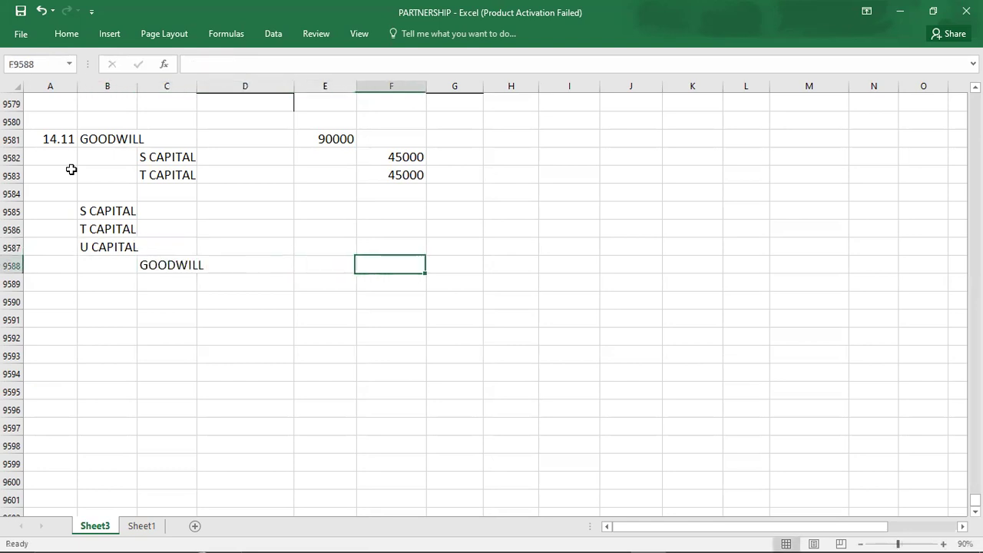
pyautogui.write('90000')
pyautogui.press('Left')
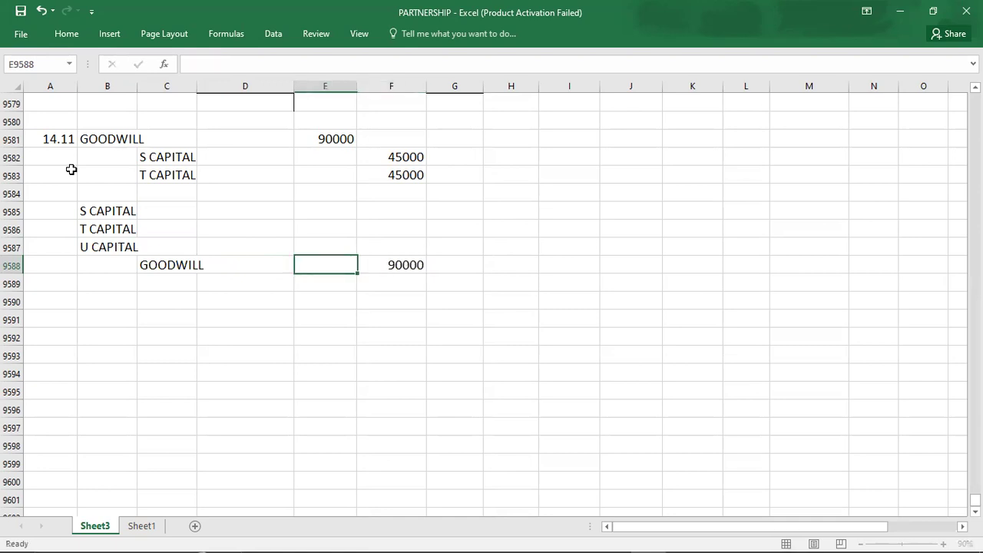
# Check the new profit-sharing ratio in the PDF and debit each of the three partners 30000 in E9585:E9587.
pyautogui.hotkey('alt', 'Tab')
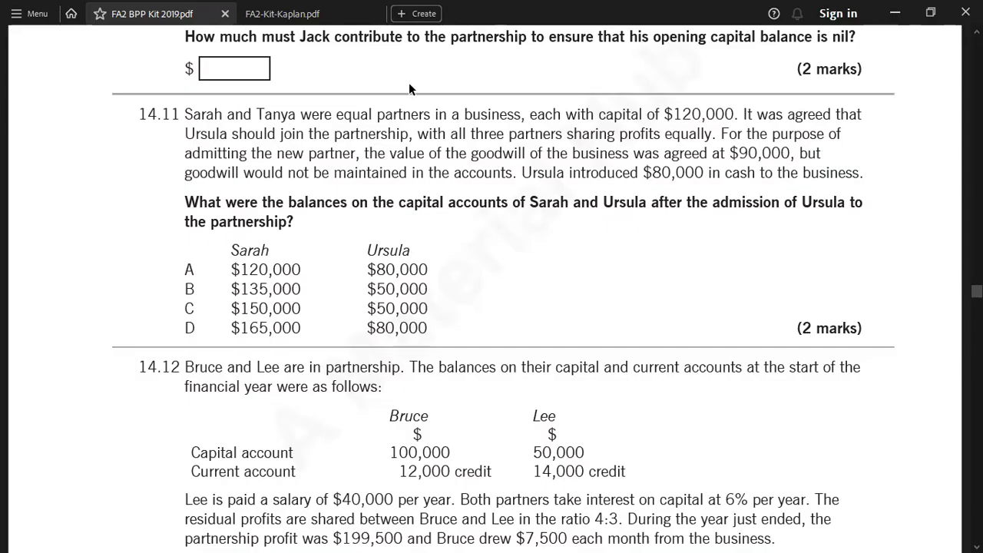
pyautogui.hotkey('alt', 'Tab')
pyautogui.press('Up')
pyautogui.press('Up')
pyautogui.press('Up')
pyautogui.write('30000')
pyautogui.press('Return')
pyautogui.write('0')
pyautogui.press('BackSpace')
pyautogui.press('BackSpace')
pyautogui.write('30000')
pyautogui.press('Return')
pyautogui.write('30000')
pyautogui.press('Return')
# Label the cash introduction entry with CASH in B9590 and U CAPITAL in C9591.
pyautogui.press('Down')
pyautogui.press('Down')
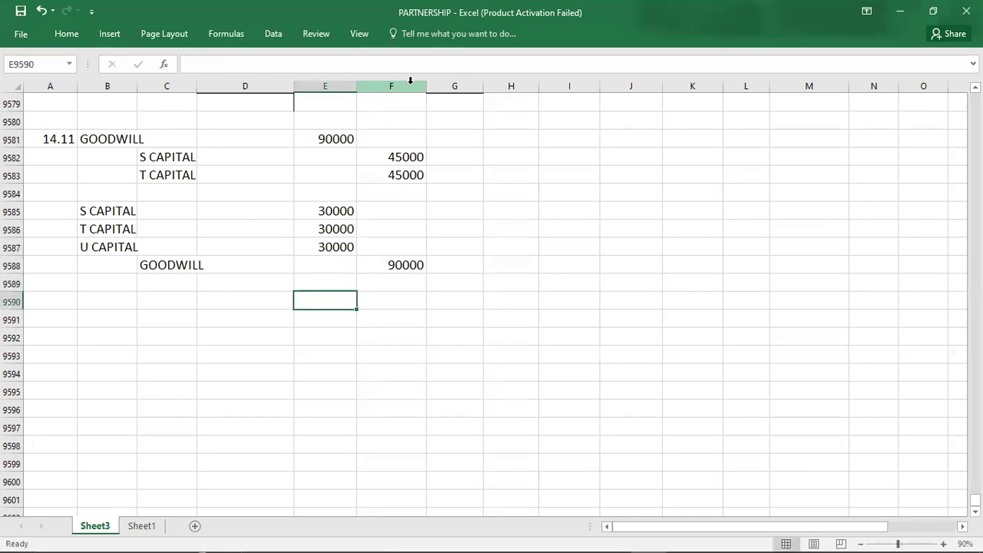
pyautogui.press('Left')
pyautogui.press('Left')
pyautogui.press('Left')
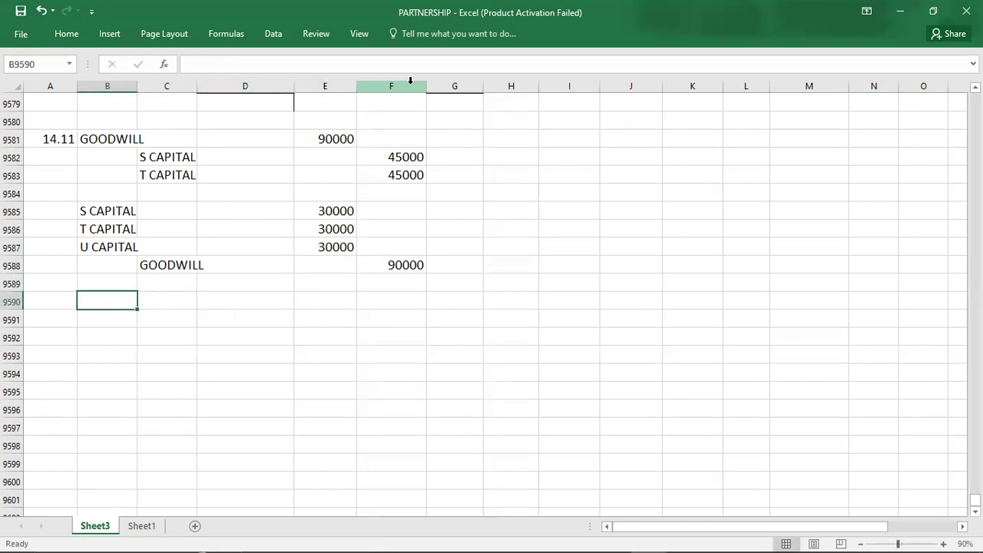
pyautogui.write('CASH')
pyautogui.press('Return')
pyautogui.press('Right')
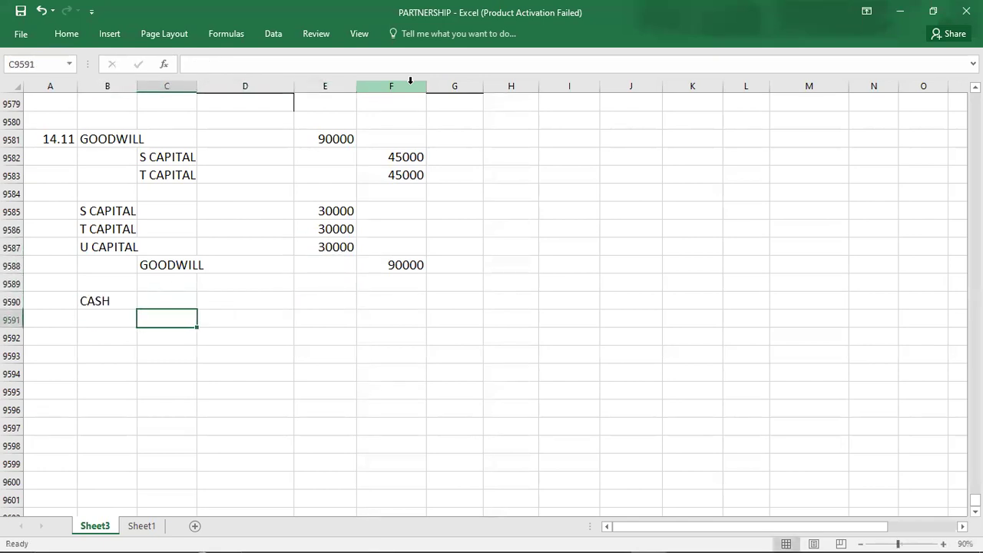
pyautogui.write('U CAPIT')
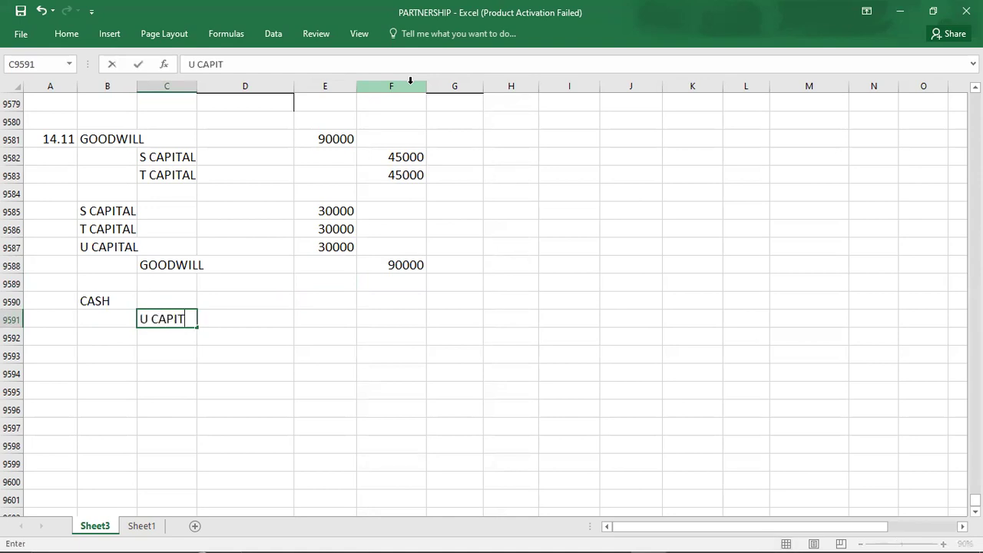
pyautogui.press('Up')
# Record the cash introduced by entering an 80000 debit in E9590 and an 80000 credit in F9591.
pyautogui.press('Right')
pyautogui.press('Right')
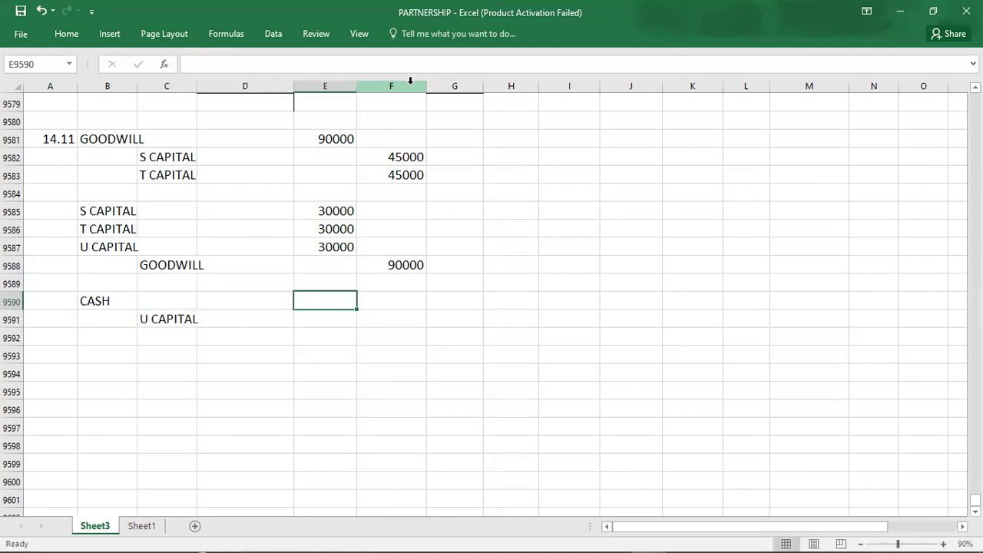
pyautogui.write('80000')
pyautogui.press('Return')
pyautogui.press('Right')
pyautogui.write('800')
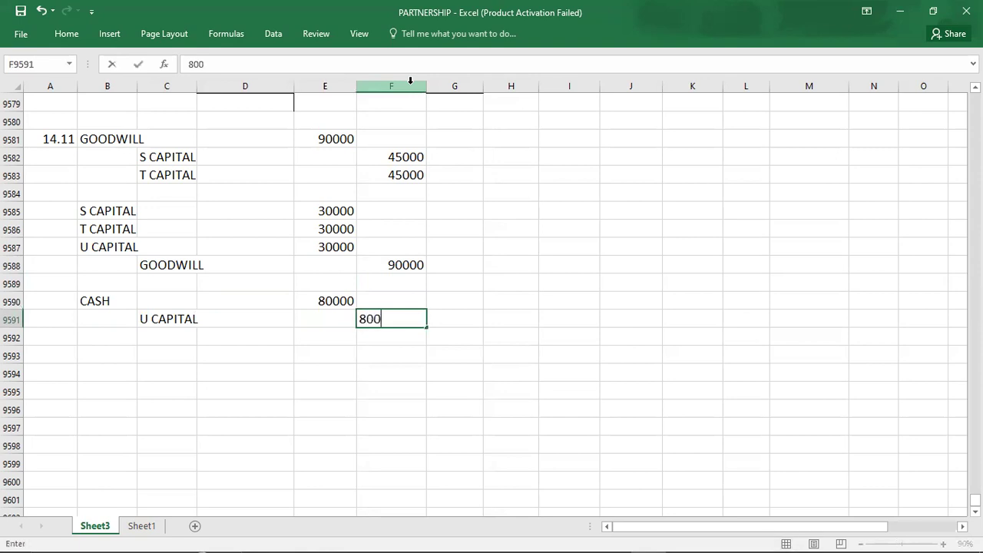
pyautogui.write('00')
pyautogui.press('Return')
# Check in the PDF which capital balances question 14.11 asks for and copy the question 14.10 T-account in B9572:G9579.
pyautogui.press('Left')
pyautogui.hotkey('alt', 'Tab')
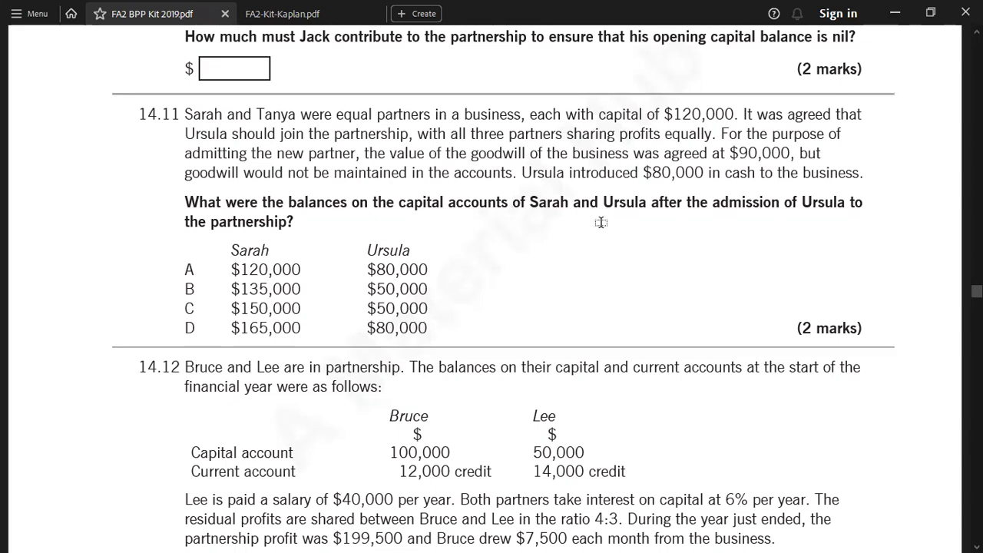
pyautogui.hotkey('alt', 'Tab')
pyautogui.press('Up')
pyautogui.press('Up')
pyautogui.press('Up')
pyautogui.press('Up')
pyautogui.press('Up')
pyautogui.press('Up')
pyautogui.press('Up')
pyautogui.press('Up')
pyautogui.press('Up')
pyautogui.press('Up')
pyautogui.press('Up')
pyautogui.press('Up')
pyautogui.press('Up')
pyautogui.press('Up')
pyautogui.press('Up')
pyautogui.press('Up')
pyautogui.press('Up')
pyautogui.press('Up')
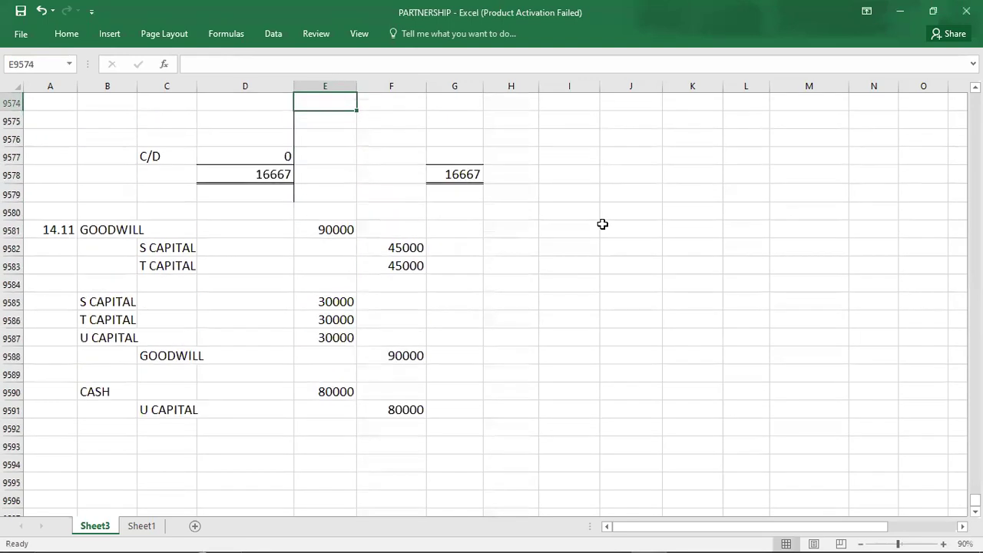
pyautogui.press('Left')
pyautogui.press('Up')
pyautogui.press('Up')
pyautogui.press('Left')
pyautogui.press('Left')
pyautogui.hotkey('shift', 'Right')
pyautogui.hotkey('shift', 'Right')
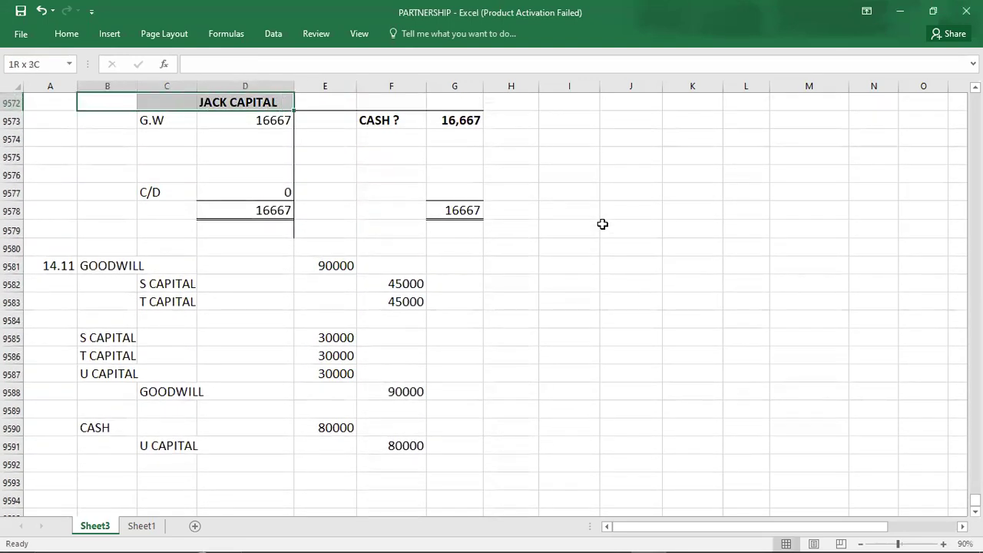
pyautogui.hotkey('shift', 'Right')
pyautogui.hotkey('shift', 'Right')
pyautogui.hotkey('shift', 'Right')
pyautogui.hotkey('shift', 'Down')
pyautogui.hotkey('shift', 'Down')
pyautogui.hotkey('shift', 'Down')
pyautogui.hotkey('shift', 'Down')
pyautogui.hotkey('shift', 'Down')
pyautogui.hotkey('shift', 'Down')
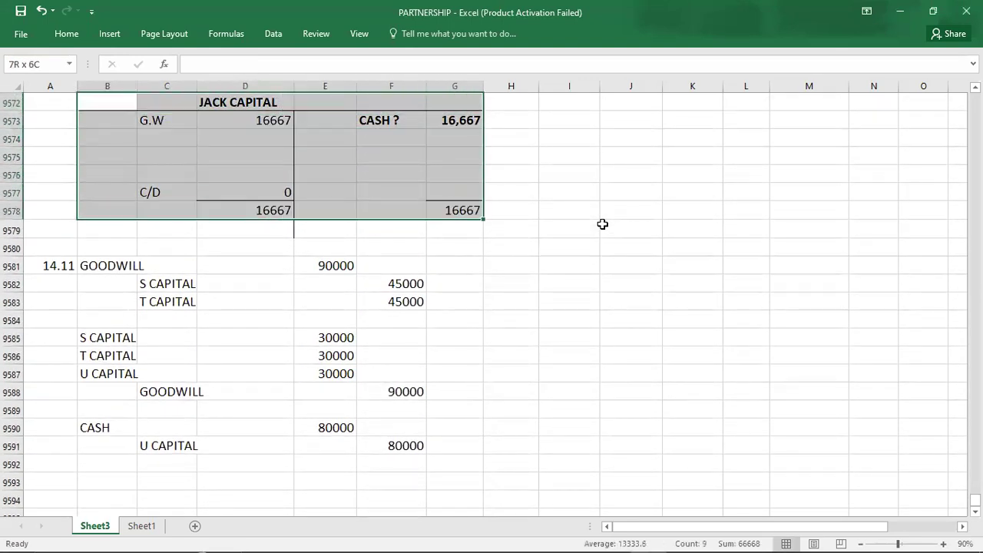
pyautogui.hotkey('shift', 'Down')
pyautogui.hotkey('ctrl', 'c')
# Paste the copied T-account at H9581 and clear its contents, leaving a blank T-account beside the 14.11 journal entries.
pyautogui.press('Down')
pyautogui.press('Down')
pyautogui.press('Down')
pyautogui.press('Down')
pyautogui.press('Down')
pyautogui.press('Down')
pyautogui.press('Down')
pyautogui.press('Down')
pyautogui.press('Down')
pyautogui.press('Down')
pyautogui.press('Right')
pyautogui.press('Right')
pyautogui.press('Right')
pyautogui.press('Right')
pyautogui.press('Right')
pyautogui.press('Right')
pyautogui.press('Up')
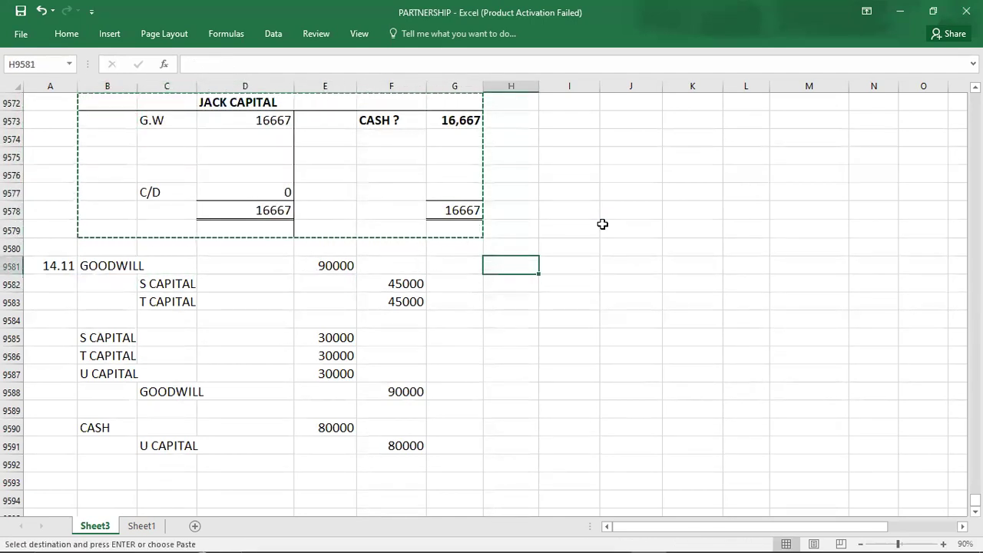
pyautogui.hotkey('ctrl', 'v')
pyautogui.press('Delete')
# Title the blank T-account in J9581 with the first partner's name followed by CAPITAL.
pyautogui.press('Right')
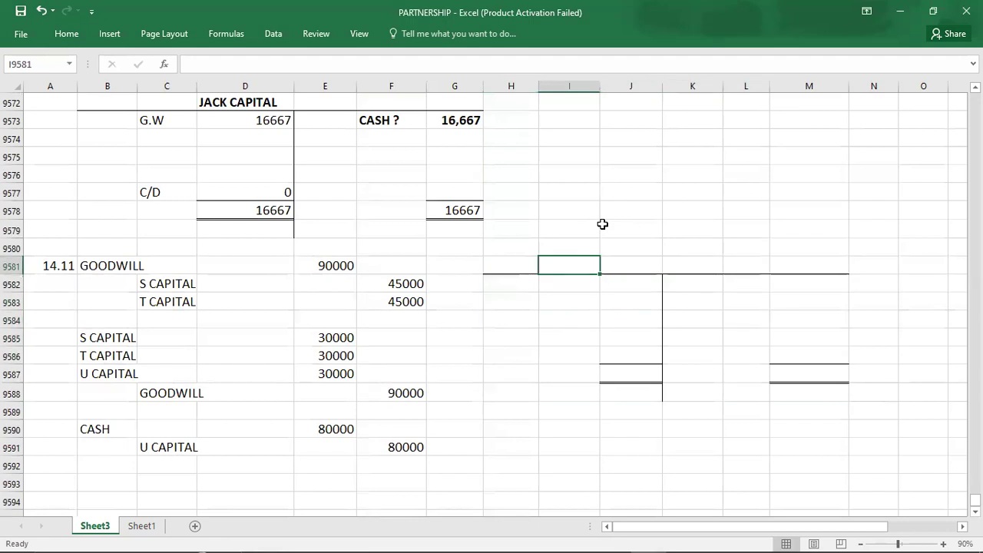
pyautogui.press('Right')
pyautogui.write('SARAJ')
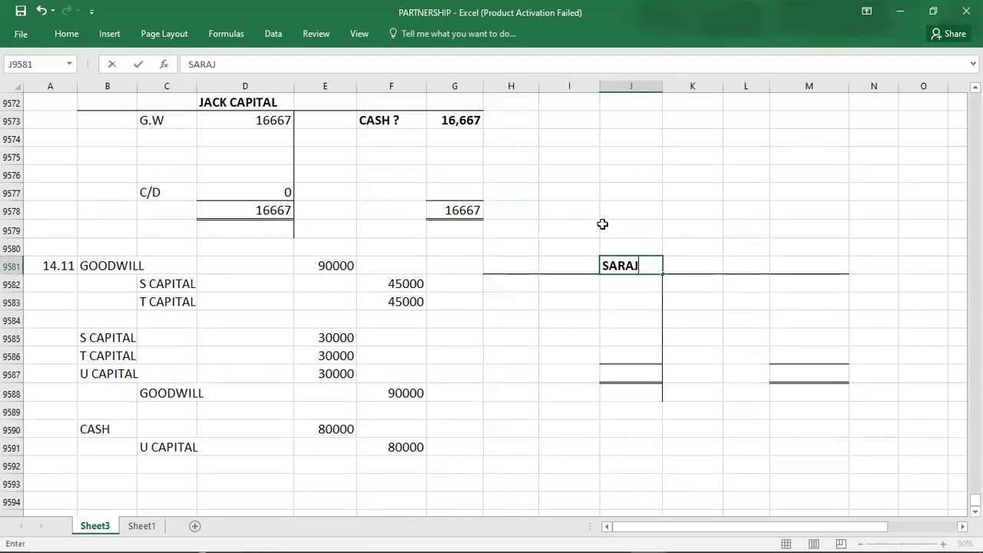
pyautogui.write('=H CPITAL')
pyautogui.press('BackSpace')
pyautogui.press('BackSpace')
pyautogui.press('BackSpace')
pyautogui.press('BackSpace')
pyautogui.press('BackSpace')
pyautogui.write('H CAPITAL')
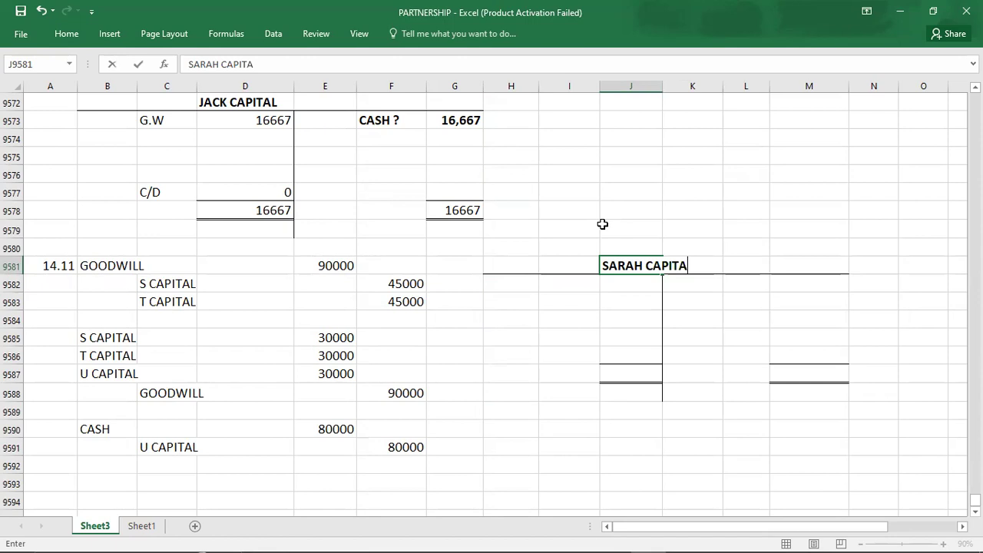
pyautogui.press('Return')
# Enter the opening balance B/D of 120,000 in L9582:M9582 and check the partners' starting capital in the PDF.
pyautogui.press('Down')
pyautogui.press('Down')
pyautogui.press('Down')
pyautogui.press('Down')
pyautogui.press('Down')
pyautogui.press('Down')
pyautogui.press('Down')
pyautogui.press('Down')
pyautogui.press('Down')
pyautogui.press('Down')
pyautogui.press('Down')
pyautogui.press('Down')
pyautogui.press('Down')
pyautogui.press('Down')
pyautogui.press('Down')
pyautogui.press('Down')
pyautogui.press('Down')
pyautogui.press('Down')
pyautogui.press('Down')
pyautogui.press('Down')
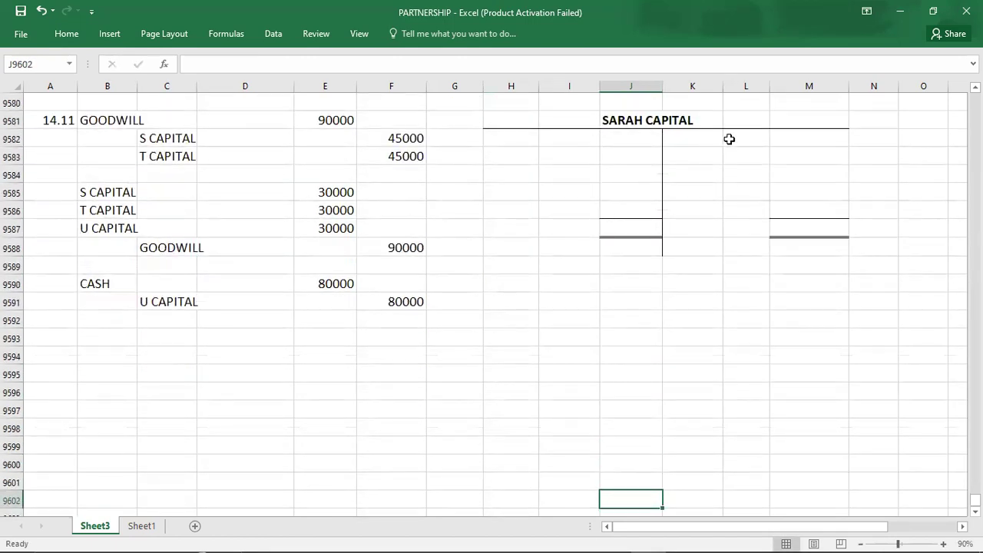
pyautogui.click(744, 137)
pyautogui.write('B/D')
pyautogui.press('Tab')
pyautogui.write('120,000')
pyautogui.press('Return')
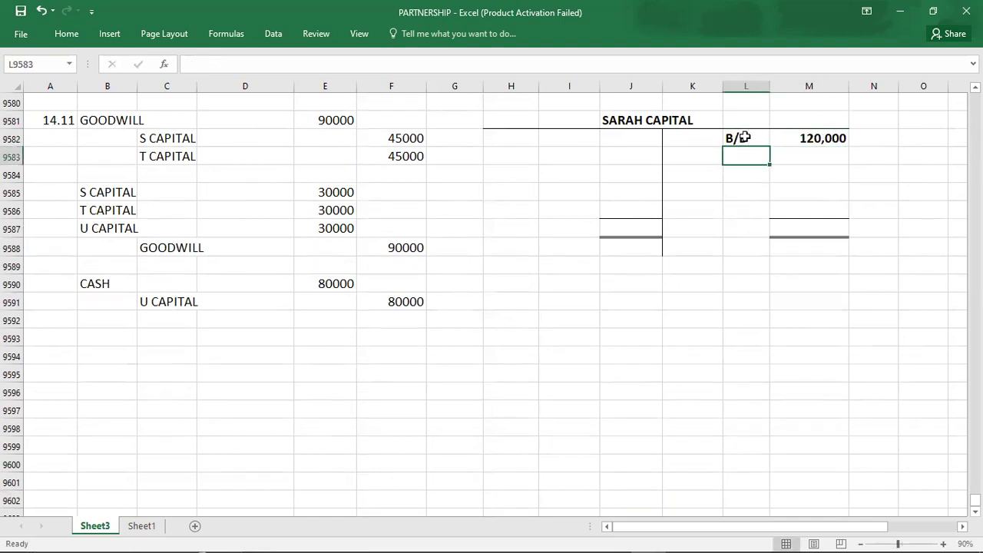
pyautogui.hotkey('alt', 'Tab')
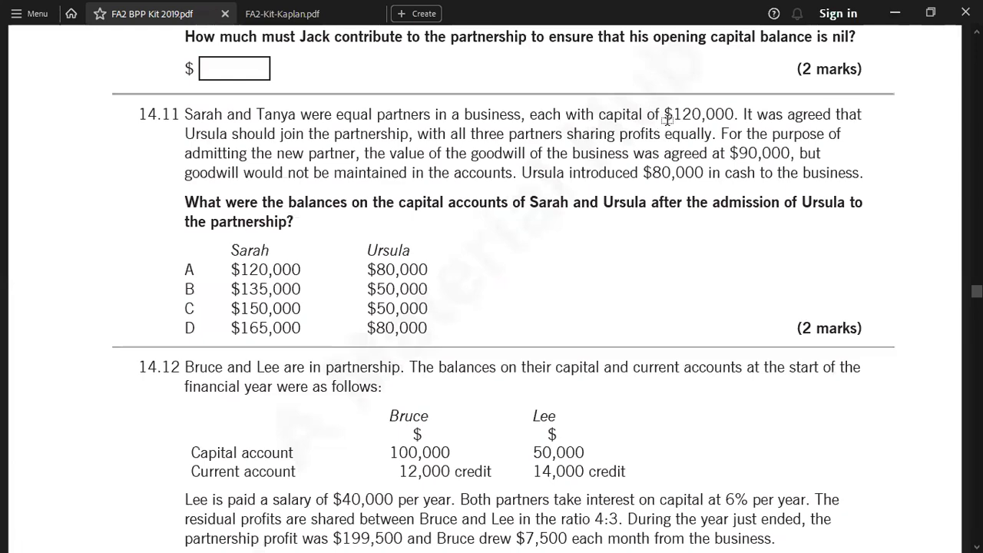
pyautogui.hotkey('alt', 'Tab')
# Post the S CAPITAL goodwill share of 45000 from the journal to the T-account's credit side in M9583.
pyautogui.click(396, 136)
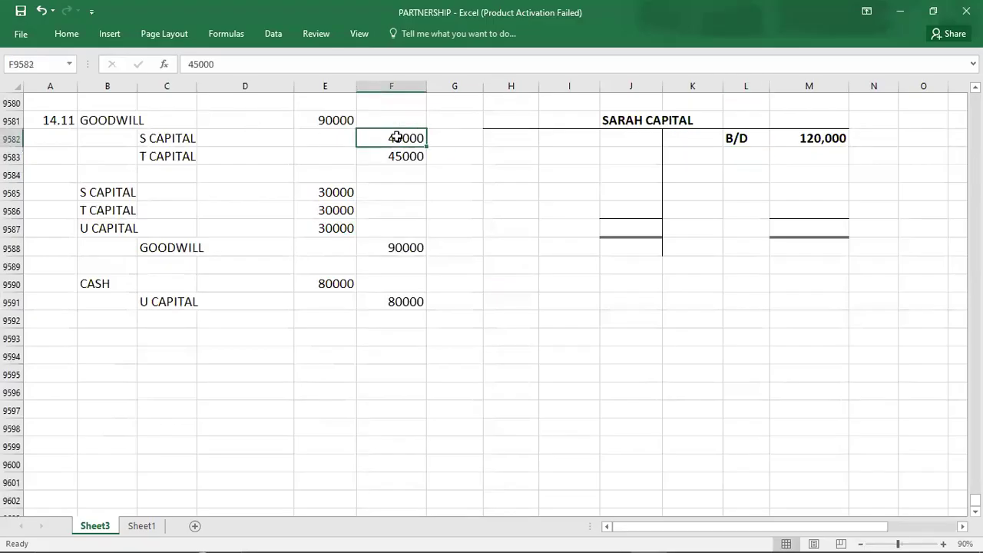
pyautogui.click(816, 155)
pyautogui.write('44500')
pyautogui.press('Return')
# Post the S CAPITAL goodwill write-off of 30000 from the journal to the T-account's debit side in J9582.
pyautogui.press('Left')
pyautogui.press('Left')
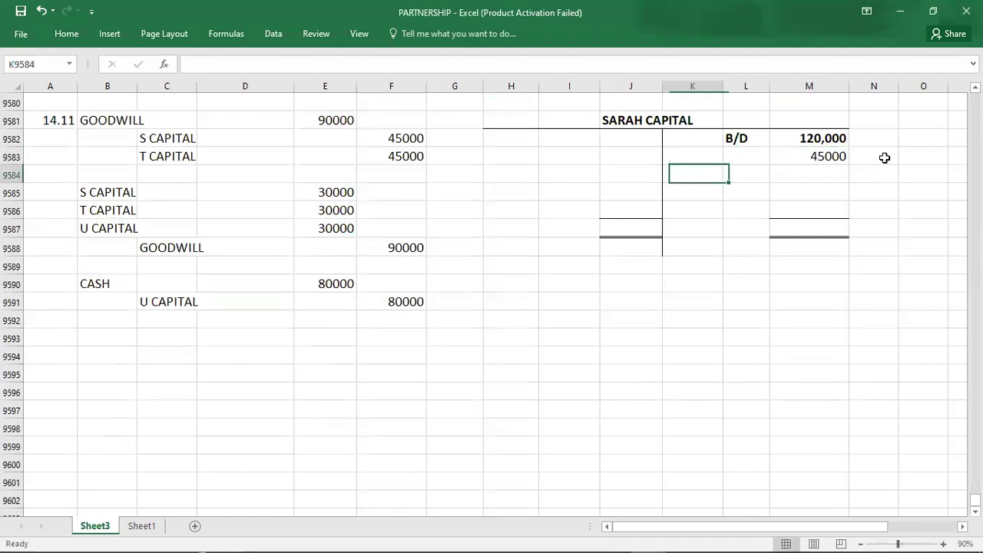
pyautogui.press('Left')
pyautogui.press('Up')
pyautogui.press('Up')
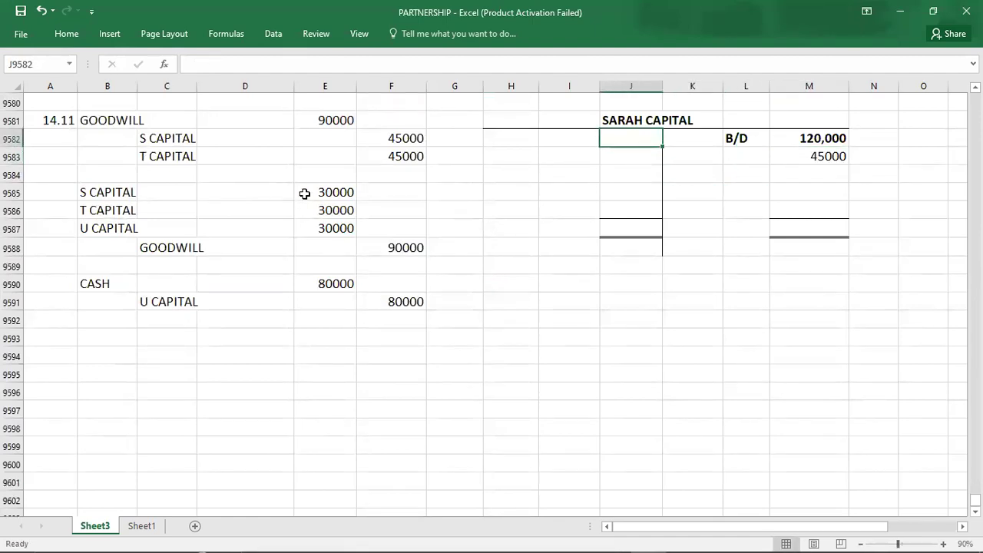
pyautogui.click(305, 193)
pyautogui.click(633, 137)
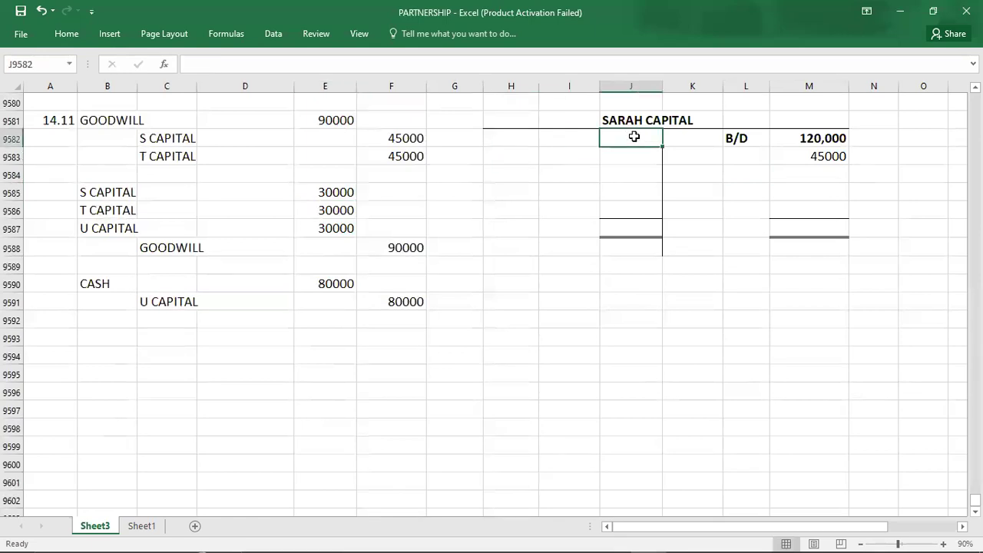
pyautogui.write('30000')
pyautogui.press('Return')
# Enter the total 165000 on both sides of the T-account in M9587 and J9587.
pyautogui.press('Down')
pyautogui.press('Right')
pyautogui.press('Down')
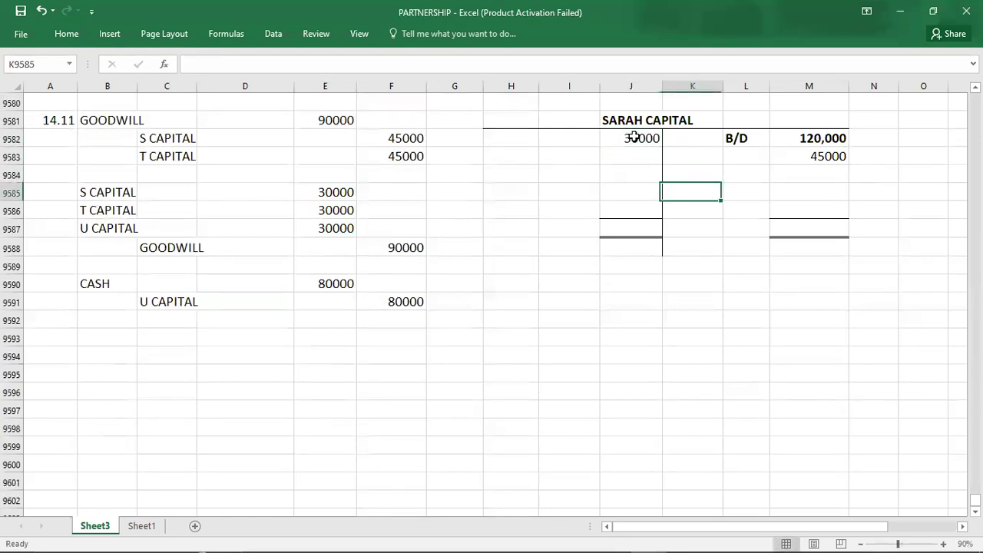
pyautogui.press('Right')
pyautogui.press('Right')
pyautogui.press('Down')
pyautogui.press('Down')
pyautogui.write('165000')
pyautogui.press('Left')
pyautogui.press('Left')
pyautogui.press('Left')
pyautogui.write('1650')
pyautogui.press('Up')
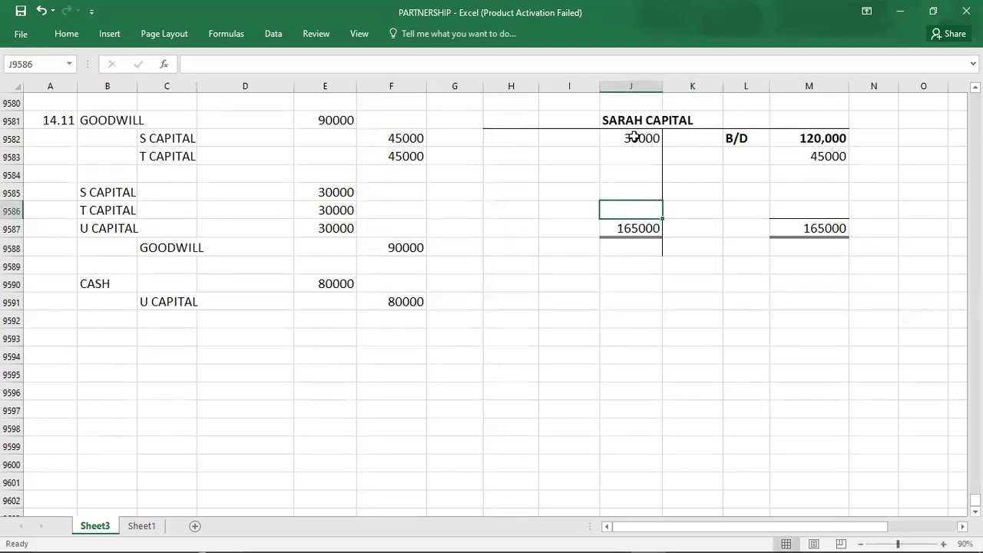
# Enter the closing balance C/D of 135000 in I9586:J9586.
pyautogui.write('135000')
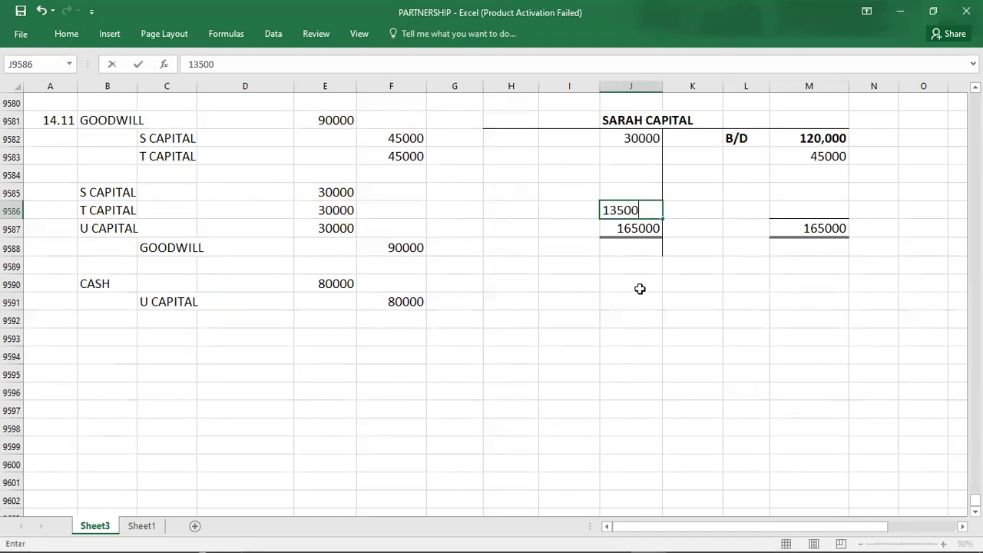
pyautogui.press('Left')
pyautogui.write('C/D')
pyautogui.press('Right')
pyautogui.press('Down')
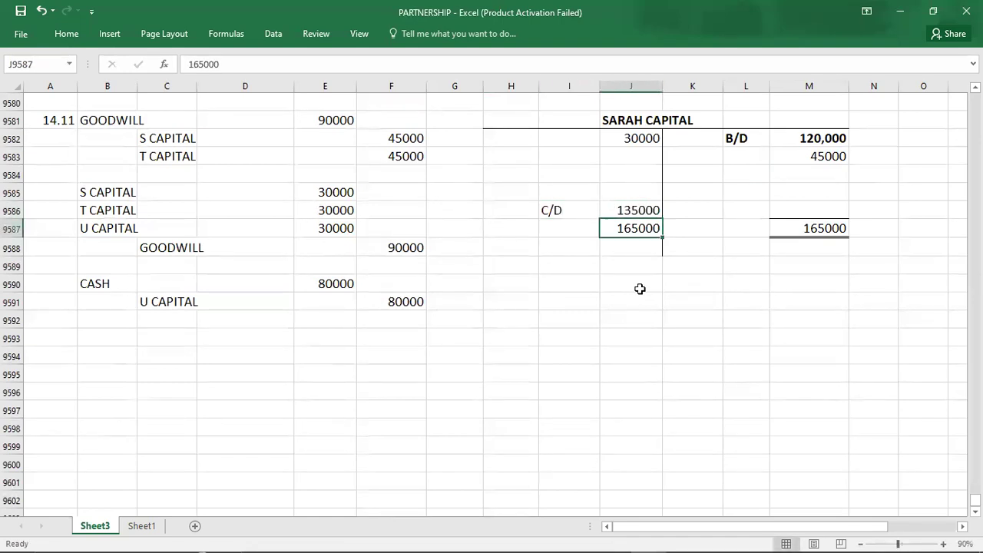
# Copy the completed capital T-account in H9581:M9588 and paste it below, starting at H9590.
pyautogui.press('Up')
pyautogui.press('Up')
pyautogui.press('Up')
pyautogui.press('Up')
pyautogui.press('Up')
pyautogui.press('Up')
pyautogui.press('Left')
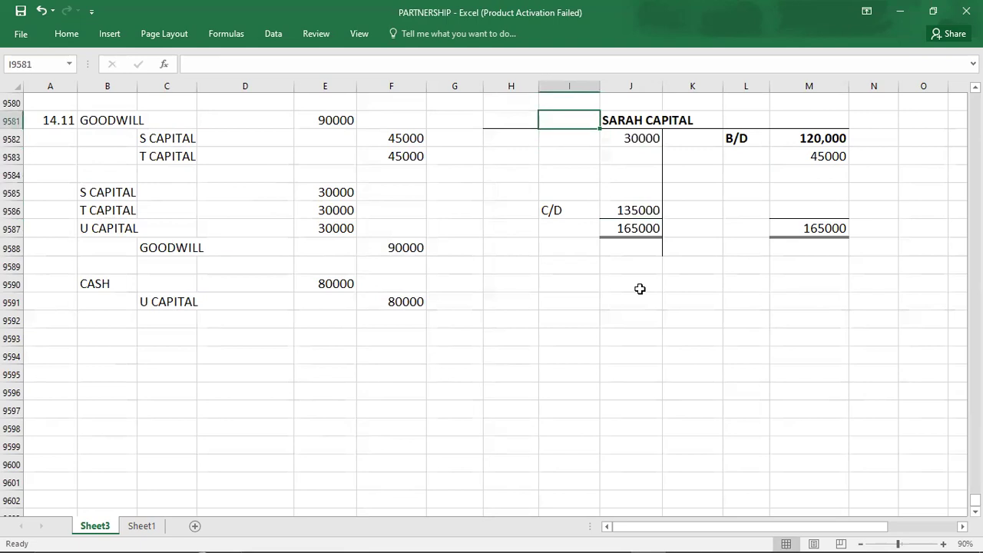
pyautogui.press('Left')
pyautogui.hotkey('shift', 'Right')
pyautogui.hotkey('shift', 'Right')
pyautogui.hotkey('shift', 'Right')
pyautogui.hotkey('shift', 'Right')
pyautogui.hotkey('shift', 'Right')
pyautogui.hotkey('shift', 'Down')
pyautogui.hotkey('shift', 'Down')
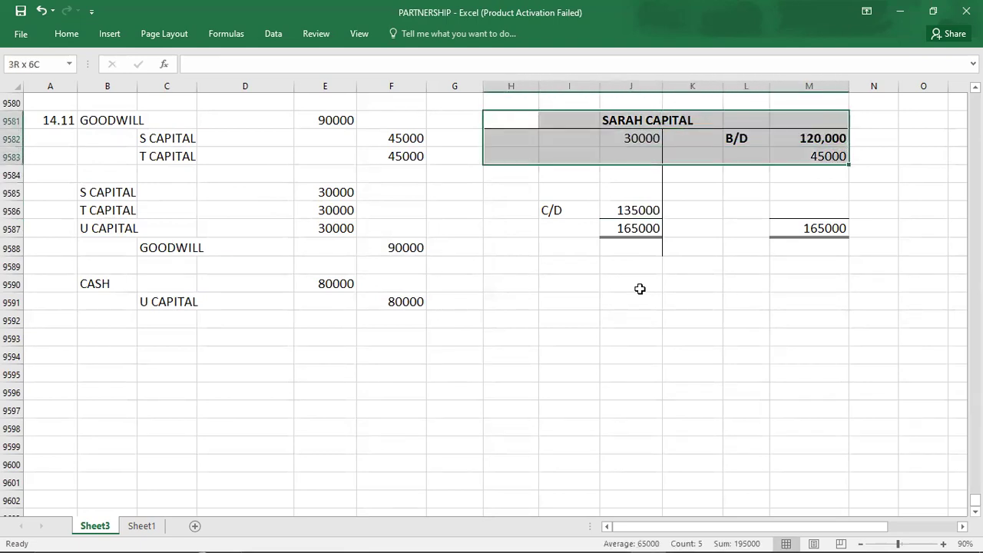
pyautogui.hotkey('shift', 'Down')
pyautogui.hotkey('shift', 'Down')
pyautogui.hotkey('shift', 'Down')
pyautogui.hotkey('shift', 'Down')
pyautogui.hotkey('shift', 'Down')
pyautogui.hotkey('ctrl', 'c')
pyautogui.press('Down')
pyautogui.press('Down')
pyautogui.press('Down')
pyautogui.press('Down')
pyautogui.press('Down')
pyautogui.press('Down')
pyautogui.press('Down')
pyautogui.press('Down')
pyautogui.press('Down')
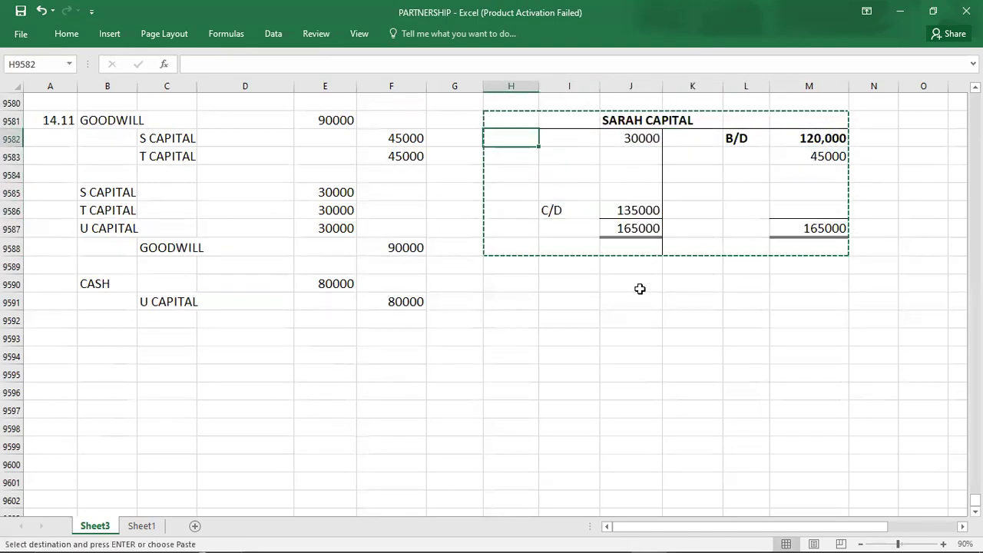
pyautogui.hotkey('ctrl', 'v')
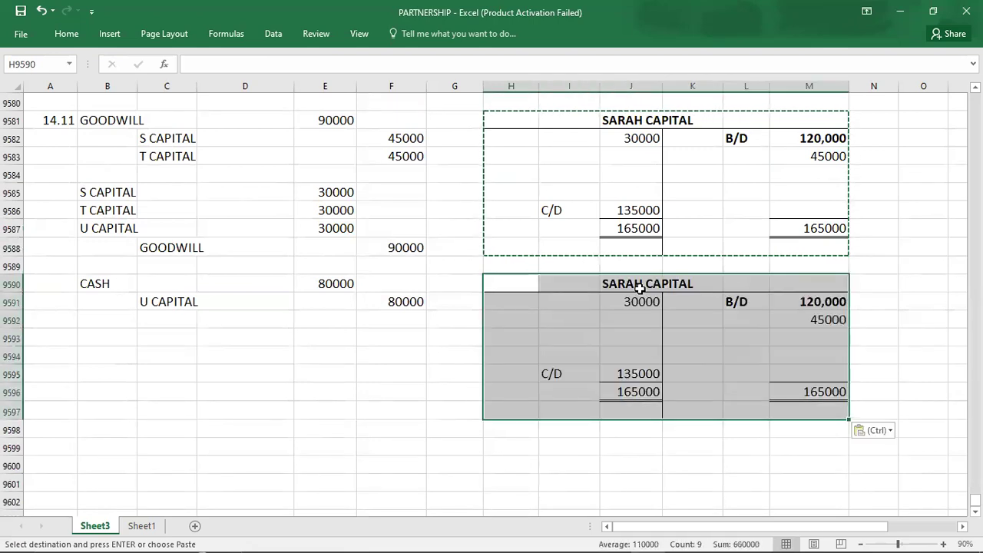
# Clear the copied T-account's contents and title it in J9590 as the new partner's capital account.
pyautogui.press('Delete')
pyautogui.press('Right')
pyautogui.click(640, 288)
pyautogui.write('U')
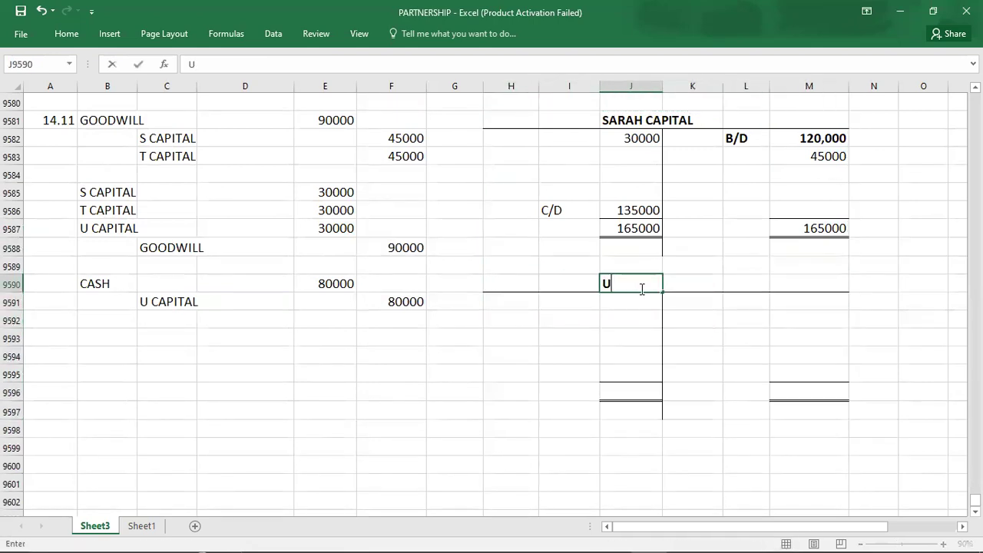
pyautogui.write('RSULA C')
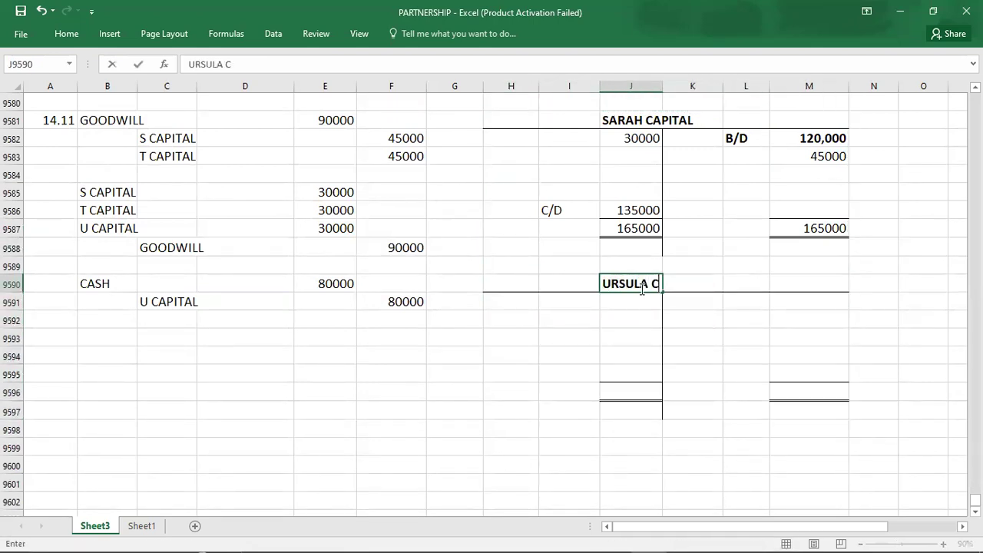
pyautogui.write('APITAL')
pyautogui.press('Return')
# Enter the opening balance B/D with X as its amount in L9591:M9591.
pyautogui.press('Right')
pyautogui.press('Right')
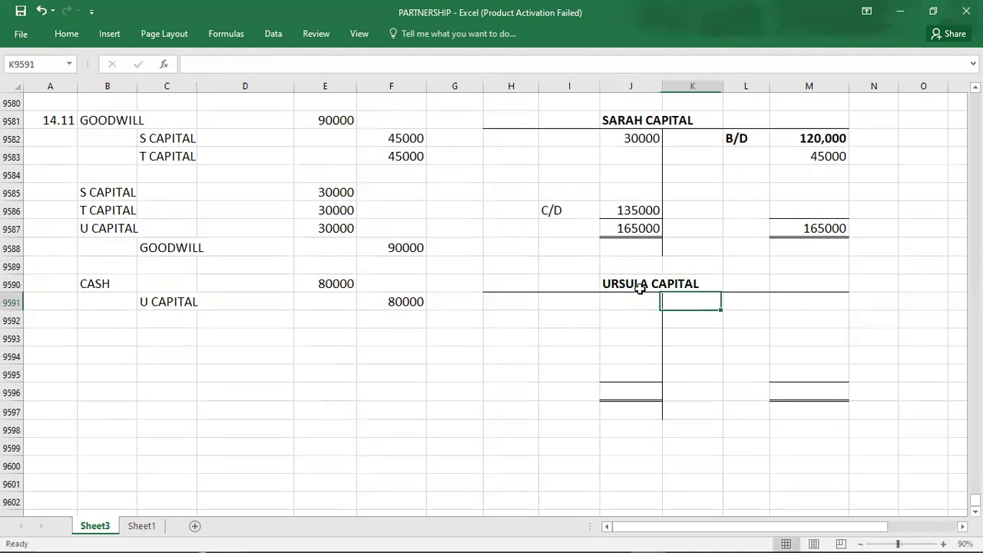
pyautogui.write('B/D')
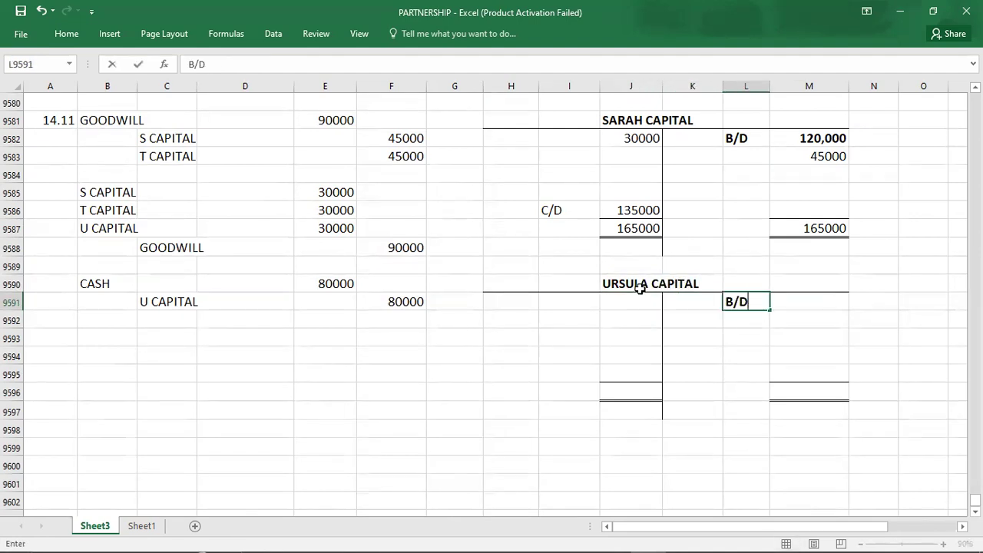
pyautogui.press('Right')
pyautogui.write('X')
pyautogui.click(742, 324)
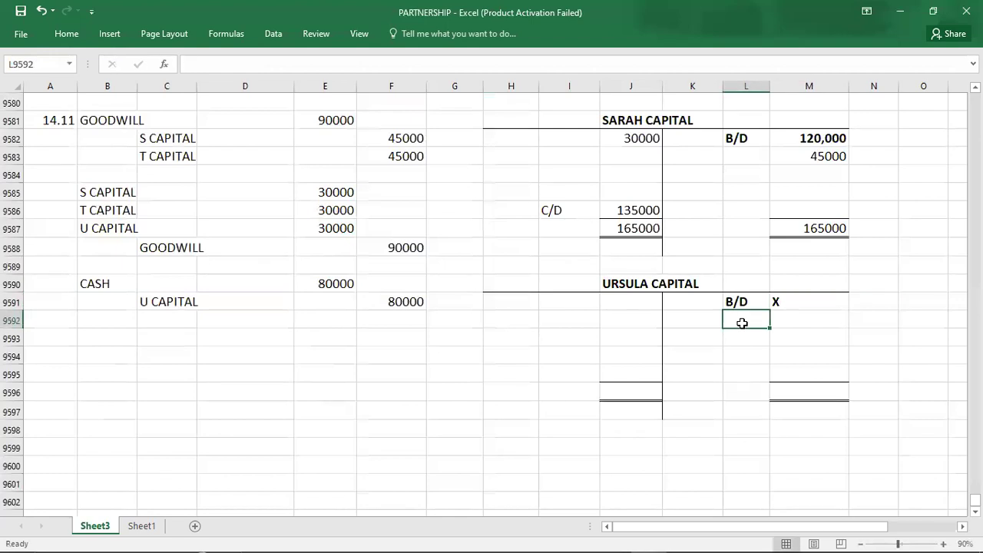
# Post the U CAPITAL goodwill write-off of 30000 from the journal to the new T-account's debit side in J9591.
pyautogui.click(307, 228)
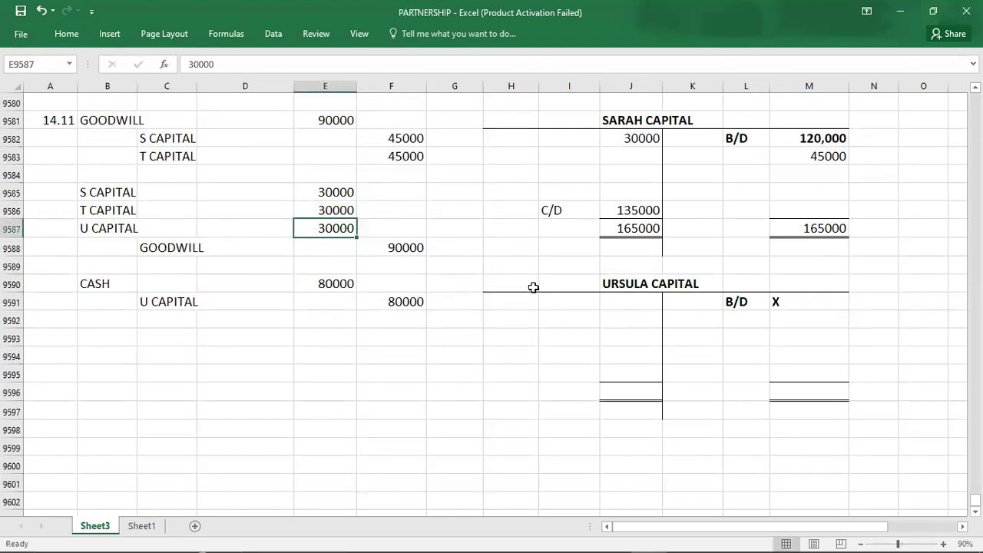
pyautogui.click(614, 301)
pyautogui.write('30000')
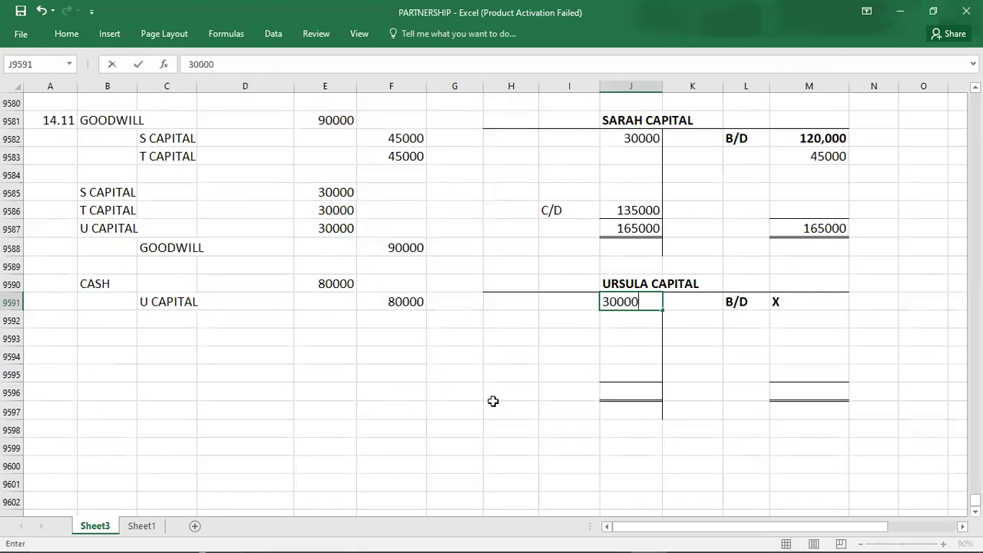
pyautogui.press('Return')
# Post the U CAPITAL cash contribution of 80000 from the journal to the T-account's credit side in M9592.
pyautogui.click(376, 304)
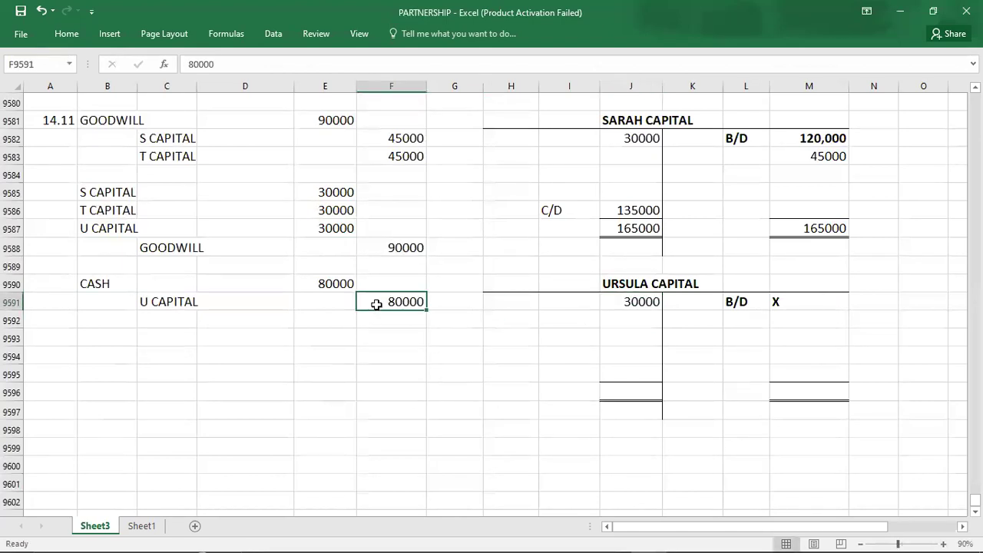
pyautogui.click(802, 320)
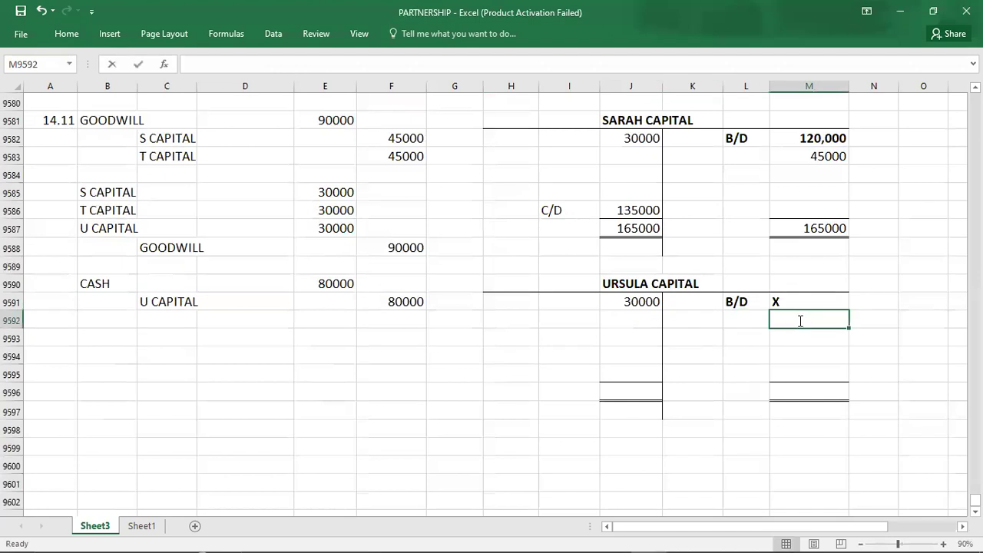
pyautogui.write('80000')
pyautogui.press('Return')
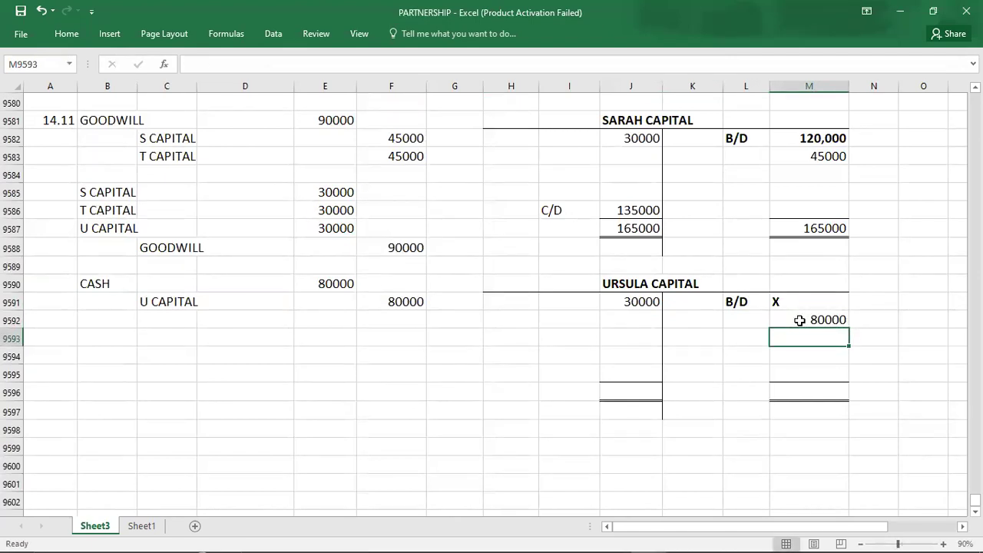
# Enter the total 80000 on both sides of the new T-account in M9596 and J9596.
pyautogui.press('Down')
pyautogui.press('Down')
pyautogui.press('Down')
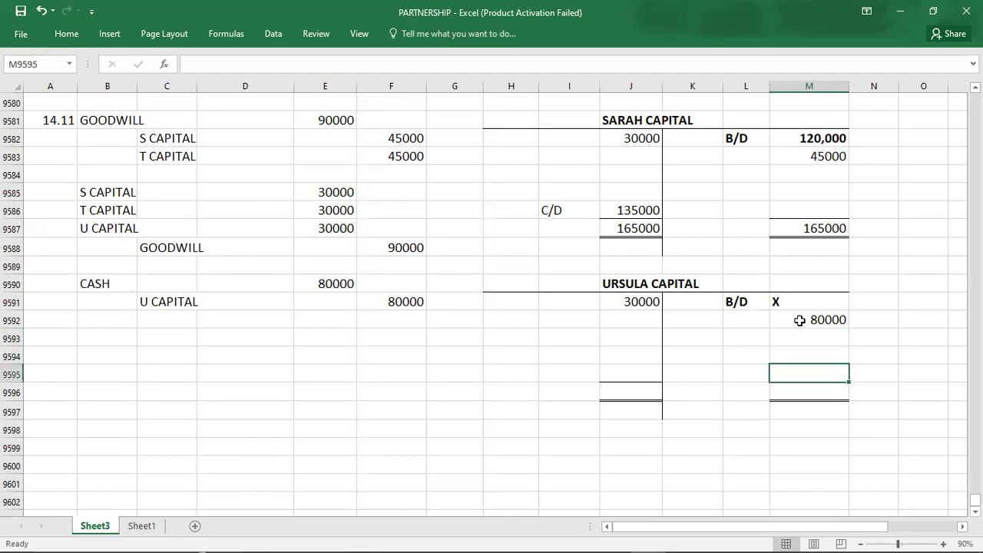
pyautogui.write('80000')
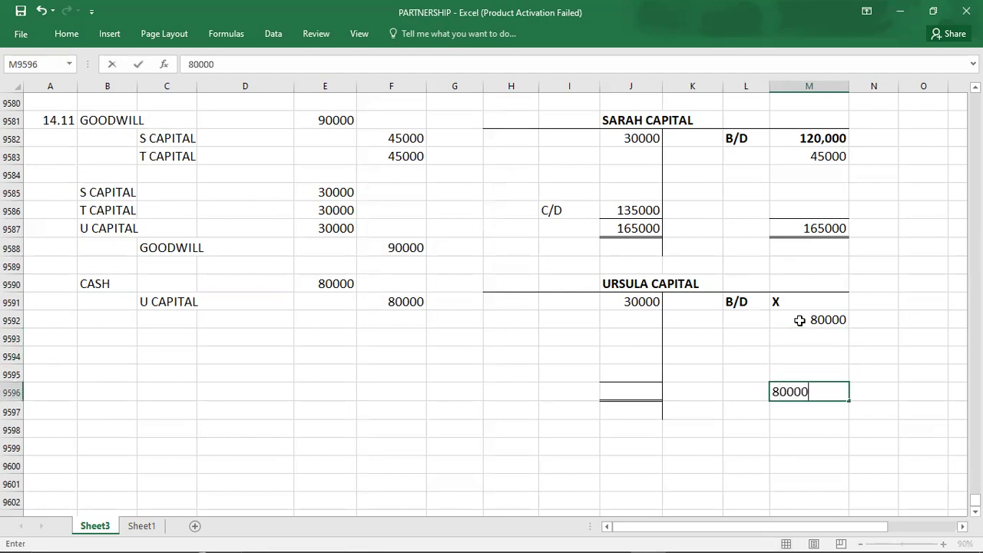
pyautogui.press('Left')
pyautogui.press('Left')
pyautogui.press('Left')
pyautogui.write('80000')
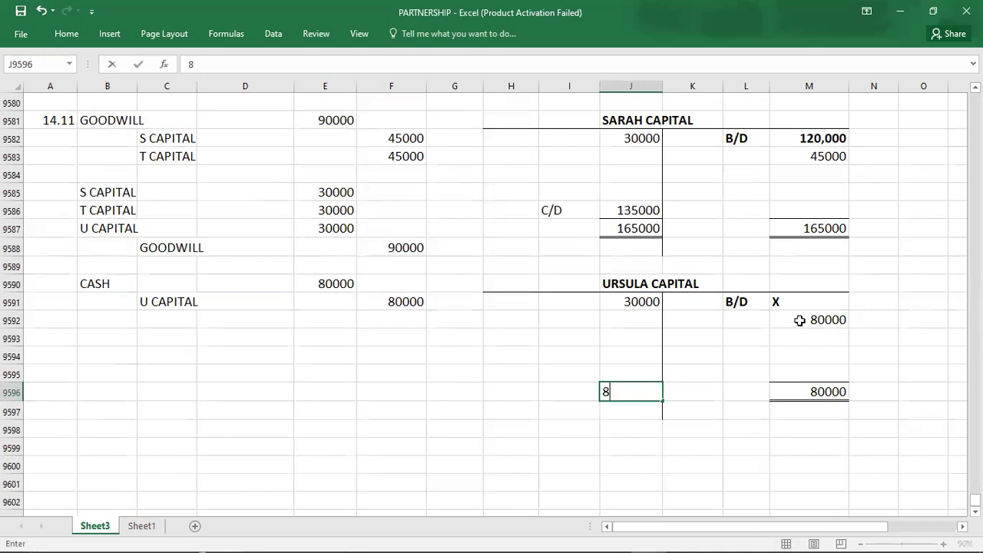
# Enter the closing balance C/D of 50000 in I9595:J9595.
pyautogui.press('Up')
pyautogui.press('Left')
pyautogui.write('C/D')
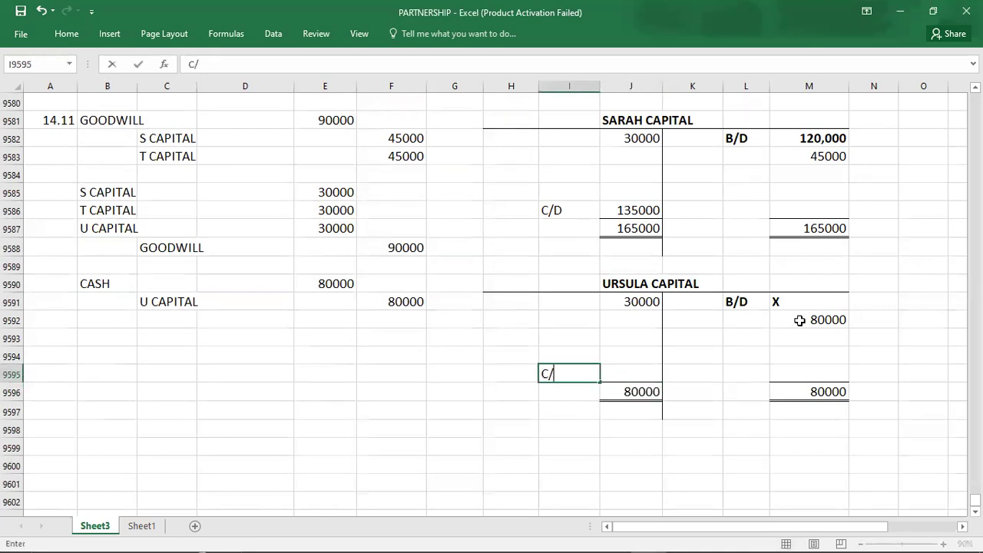
pyautogui.press('Right')
pyautogui.write('50000')
pyautogui.press('Down')
pyautogui.press('Left')
pyautogui.press('Down')
pyautogui.press('Down')
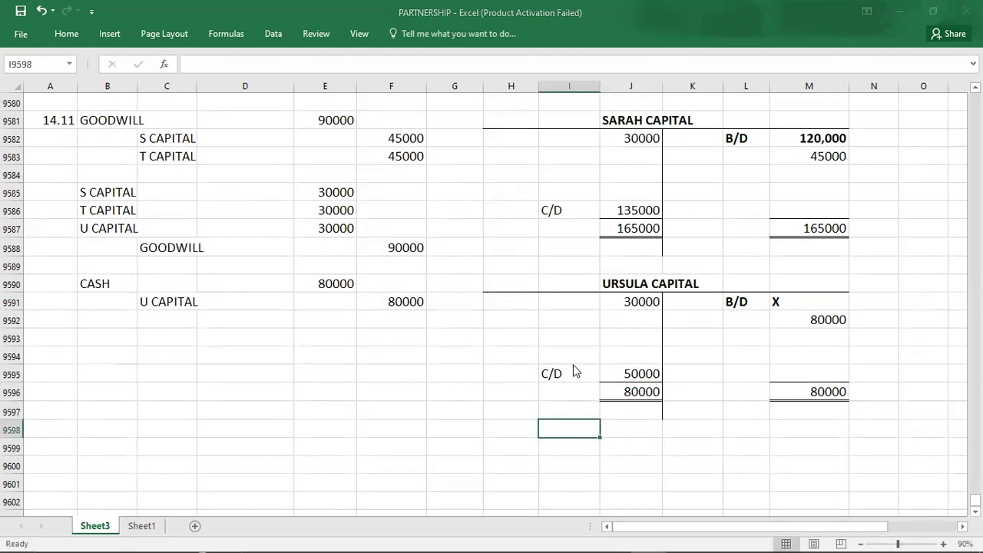
# Compare the closing balances with question 14.11's options in the PDF, record answer B in A9582 of the Excel workbook and save it.
pyautogui.hotkey('alt', 'Tab')
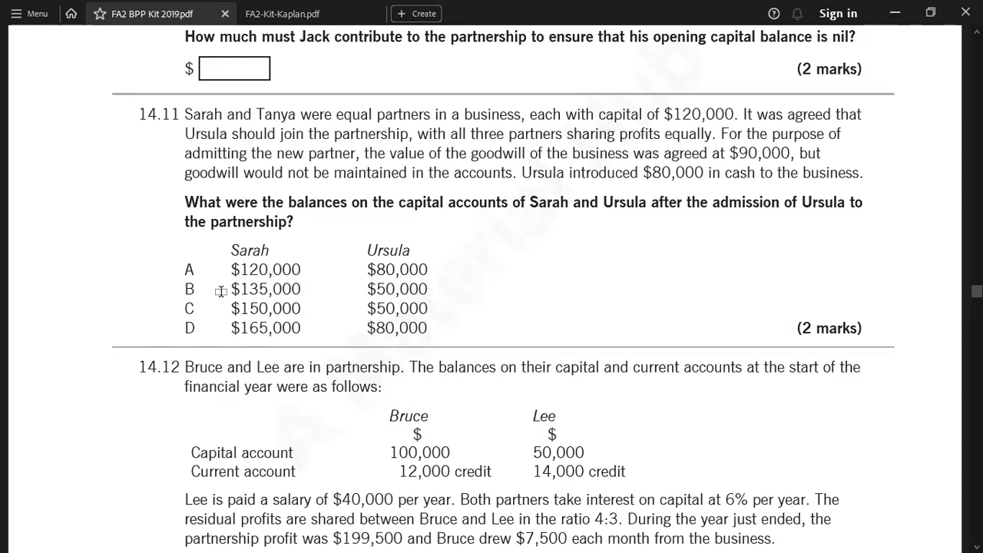
pyautogui.hotkey('alt', 'Tab')
pyautogui.click(48, 135)
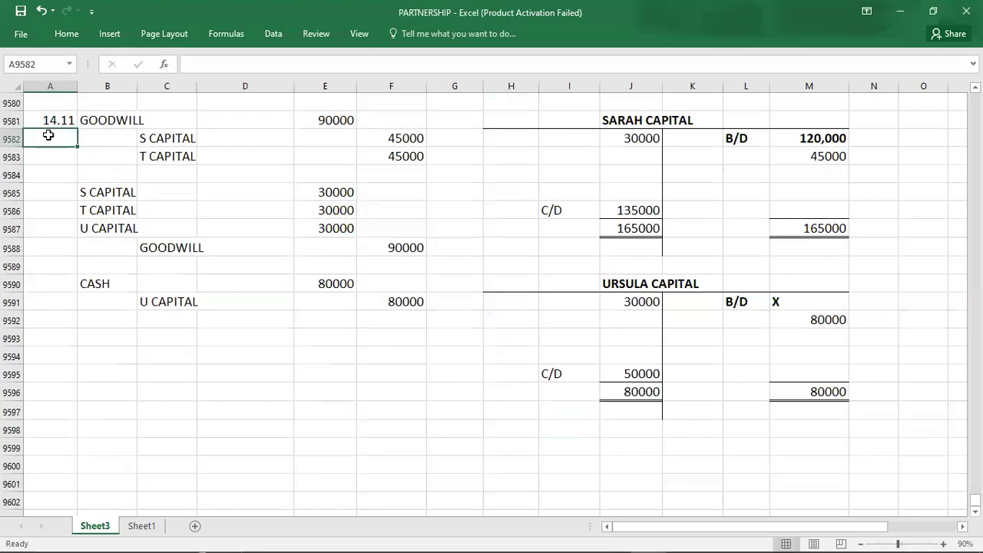
pyautogui.write('B')
pyautogui.press('Return')
pyautogui.press('Down')
pyautogui.press('Down')
pyautogui.press('Down')
pyautogui.press('Down')
pyautogui.press('Down')
pyautogui.press('Down')
pyautogui.press('Down')
pyautogui.press('Down')
pyautogui.press('Down')
pyautogui.press('Down')
pyautogui.press('Down')
pyautogui.hotkey('ctrl', 's')
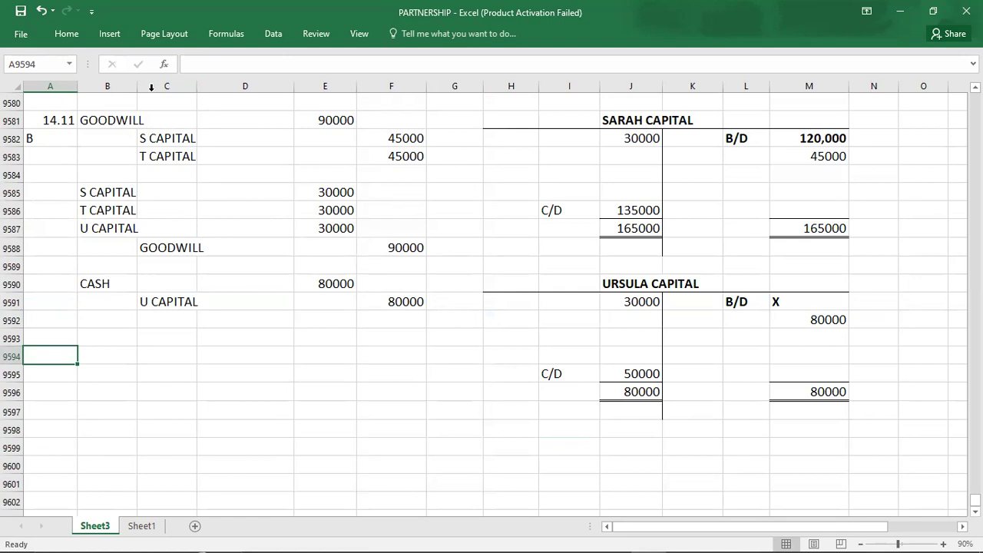
# Switch to the FA2 BPP Kit 2019 PDF and read question 14.12.
pyautogui.hotkey('alt', 'Tab')
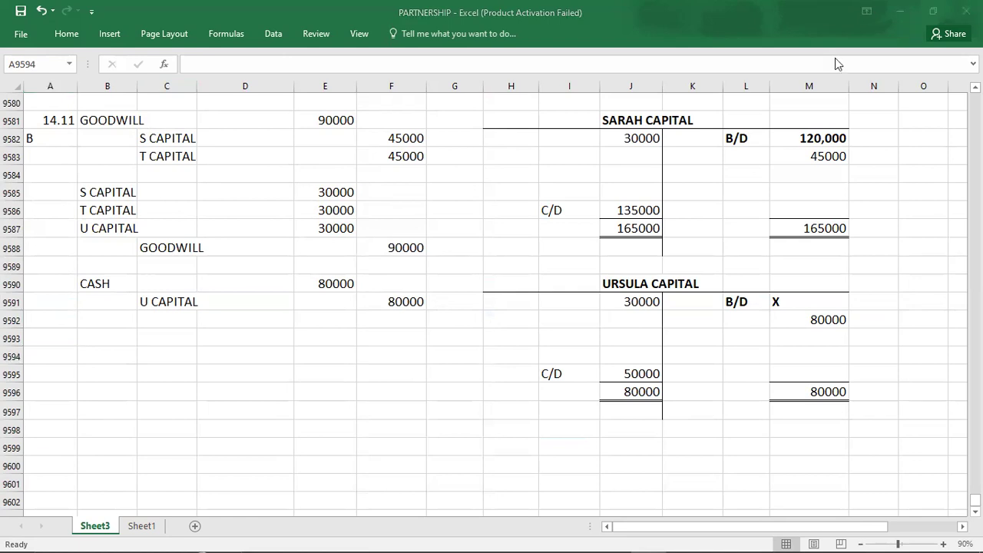
pyautogui.hotkey('alt', 'Tab')
pyautogui.hotkey('alt', 'Tab')
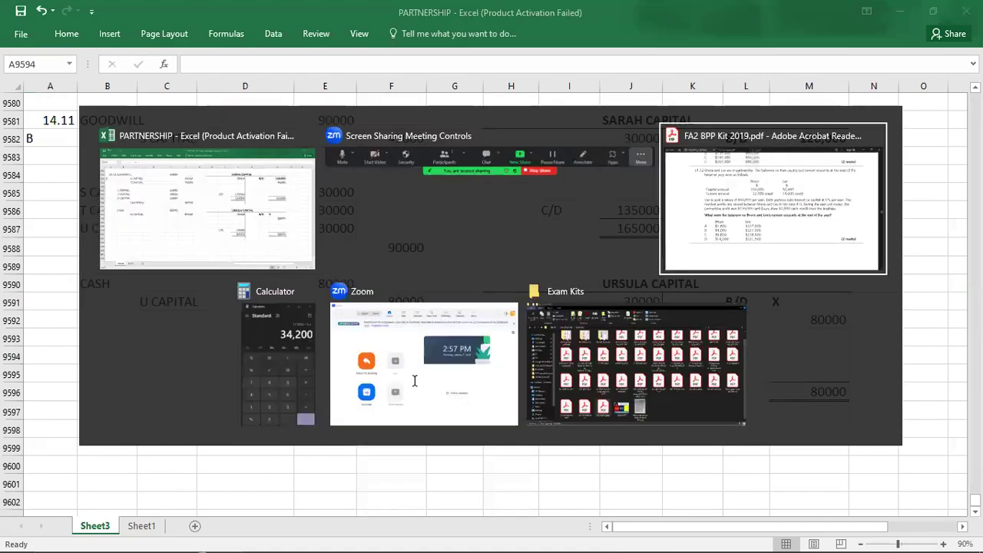
pyautogui.hotkey('alt', 'Tab')
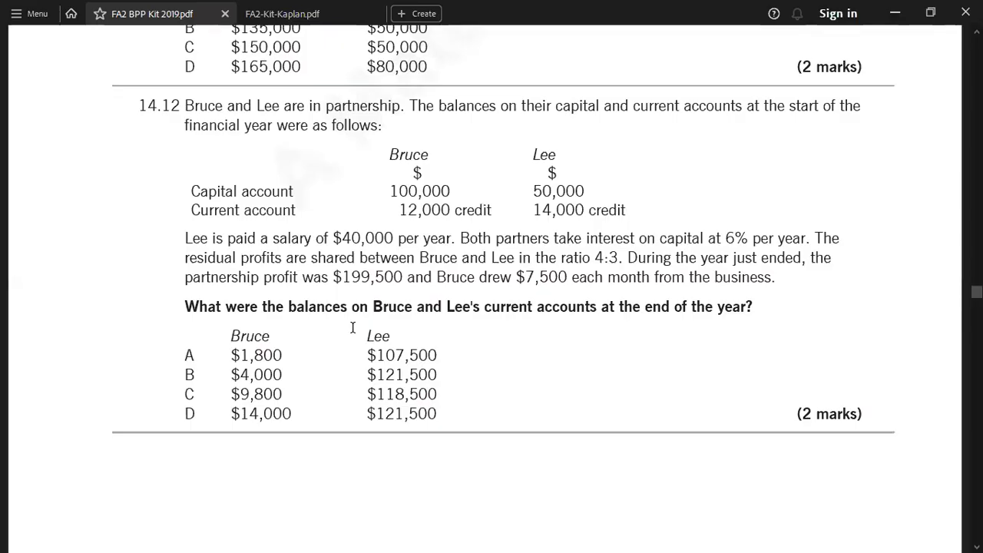
# Switch back to the Excel workbook and enter the question number 14.12 in A9600.
pyautogui.hotkey('alt', 'Tab')
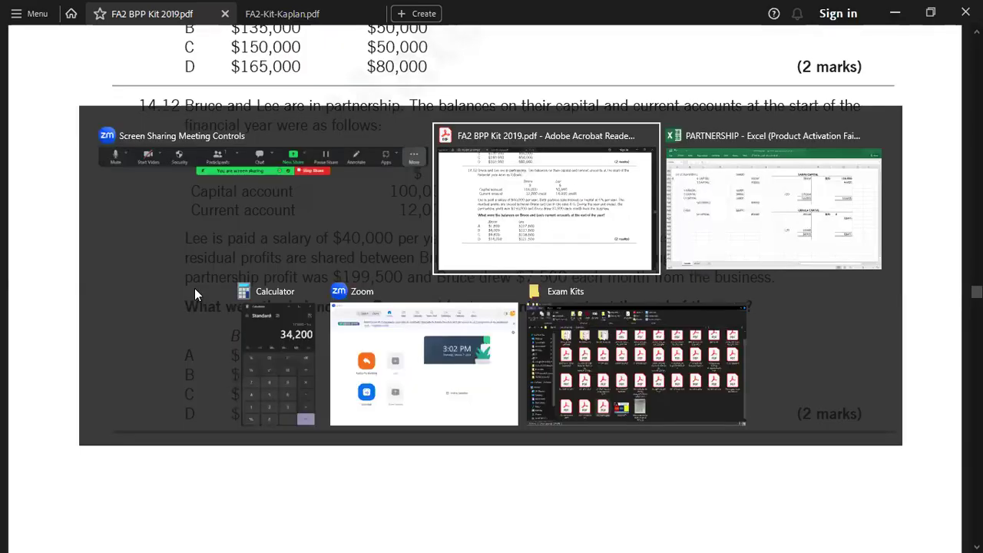
pyautogui.press('Down')
pyautogui.press('Down')
pyautogui.press('Down')
pyautogui.press('Down')
pyautogui.press('Down')
pyautogui.press('Down')
pyautogui.press('Down')
pyautogui.press('Down')
pyautogui.press('Down')
pyautogui.press('Down')
pyautogui.press('Down')
pyautogui.press('Down')
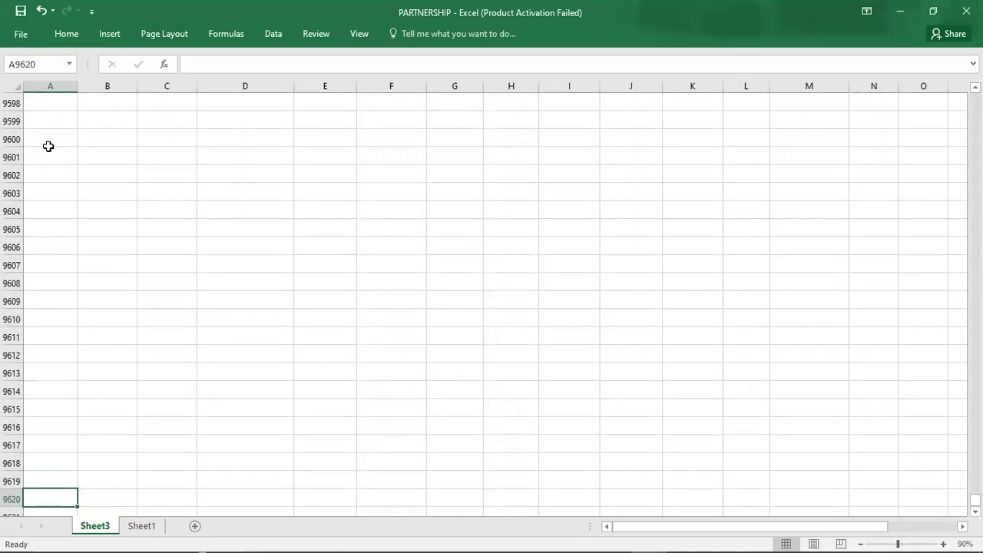
pyautogui.click(49, 142)
pyautogui.write('1412')
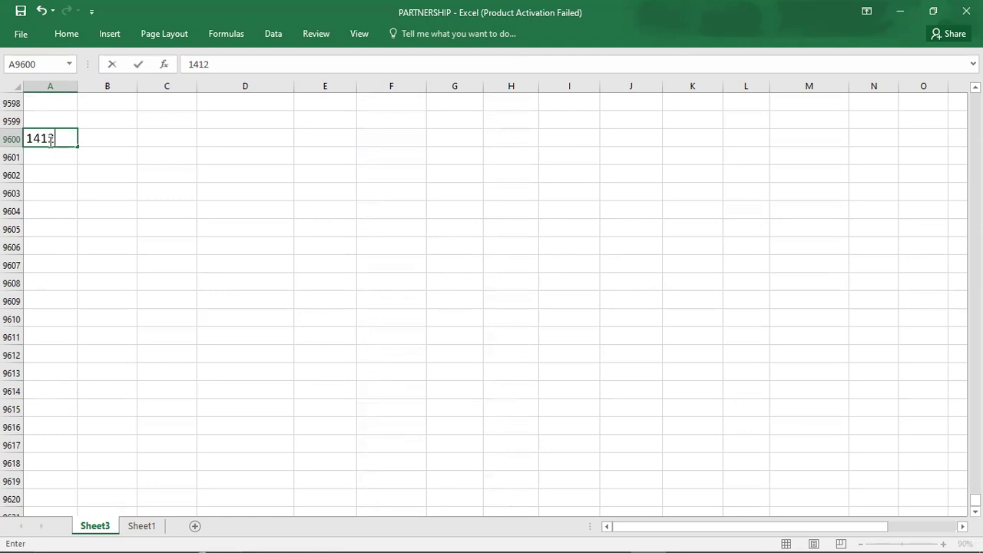
pyautogui.press('Return')
pyautogui.click(49, 142)
pyautogui.write('14.12')
pyautogui.press('Return')
# Check question 14.12 in the PDF and enter the two partners' names and TOTAL as column headings in E9601:G9601 in Excel.
pyautogui.hotkey('alt', 'Tab')
pyautogui.hotkey('alt', 'Tab')
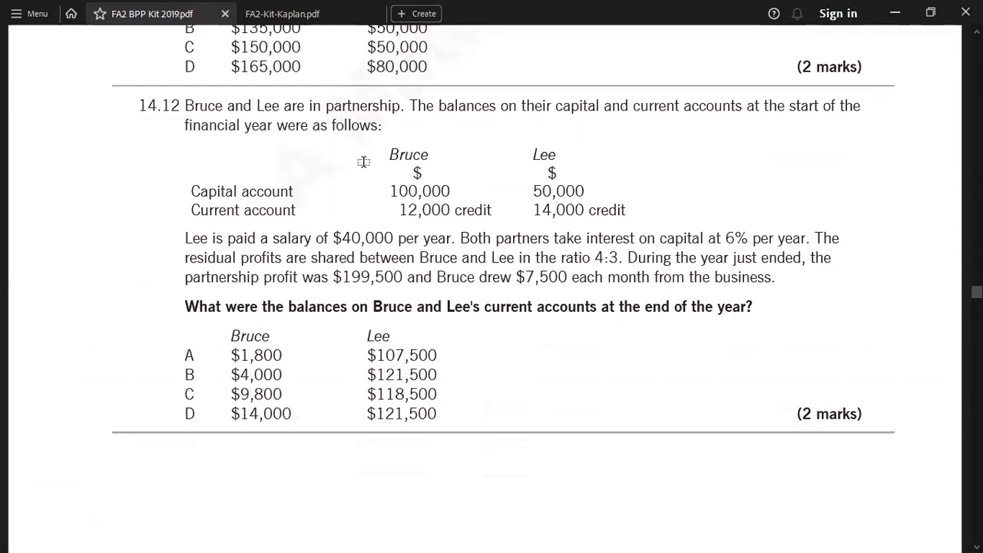
pyautogui.hotkey('alt', 'Tab')
pyautogui.press('Right')
pyautogui.press('Right')
pyautogui.press('Right')
pyautogui.press('Right')
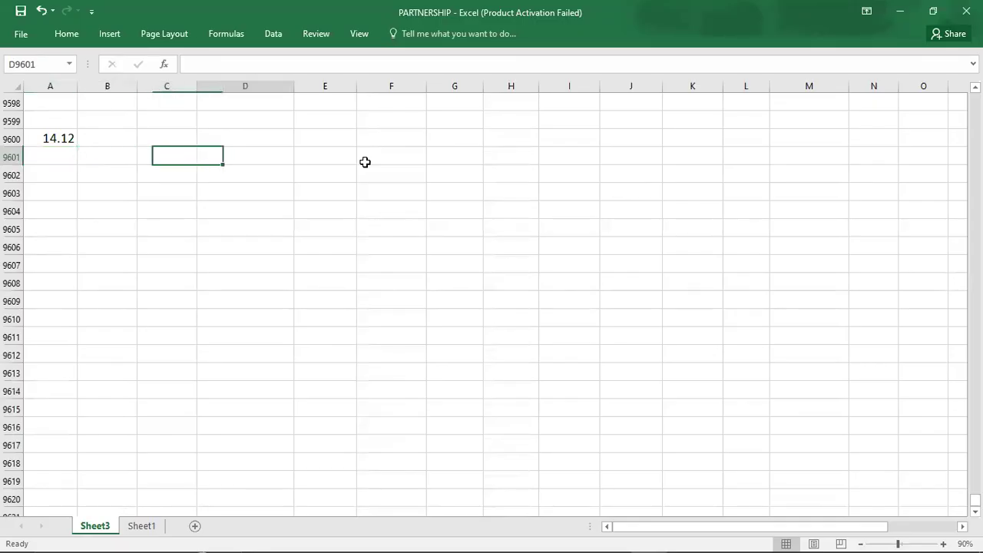
pyautogui.write('BRUCE')
pyautogui.press('Tab')
pyautogui.write('L')
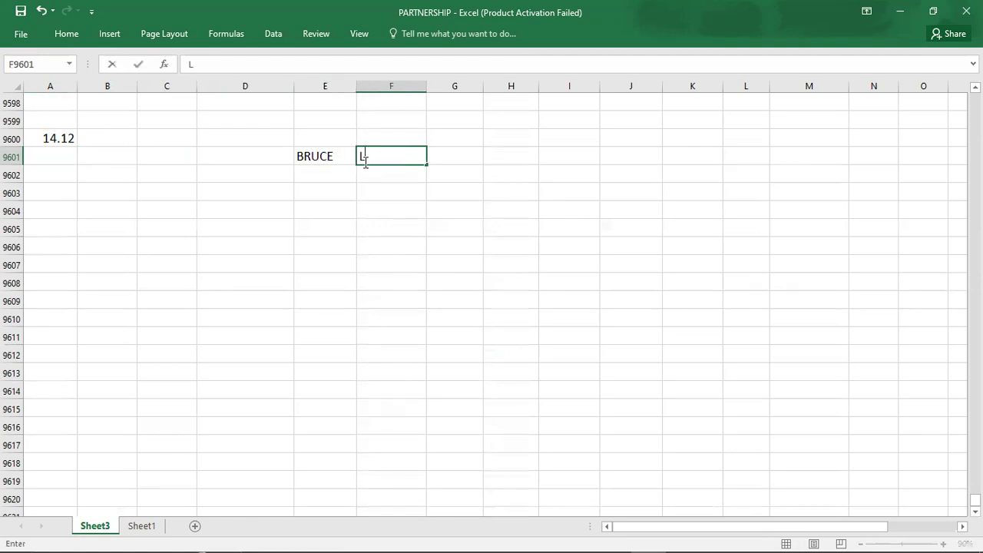
pyautogui.write('EE TOTAL')
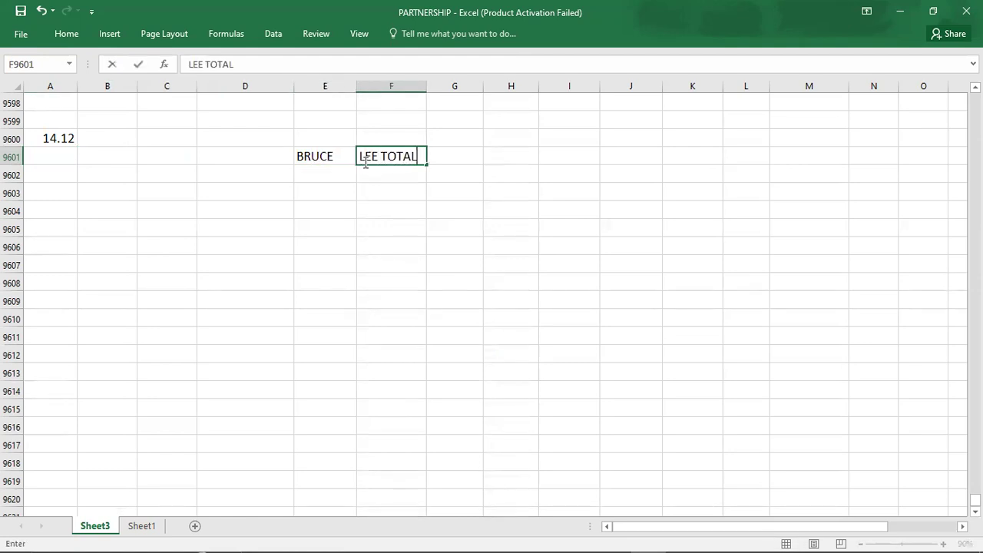
pyautogui.press('Return')
pyautogui.click(366, 163)
pyautogui.write('LEE')
pyautogui.press('Tab')
pyautogui.write('TOTAL')
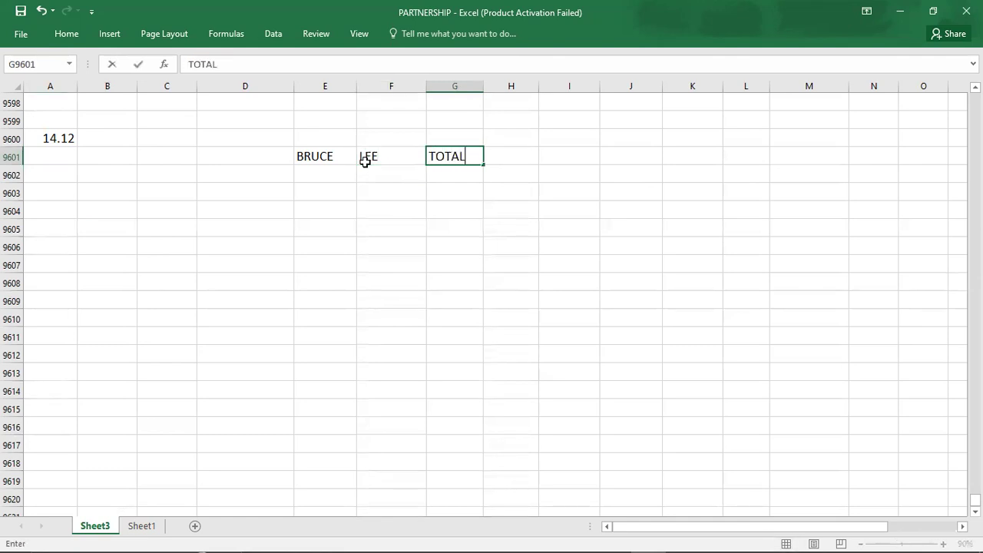
# Label C9602 PROFIT, check the partnership profit in question 14.12 of the PDF and enter 199500 in the TOTAL column at G9602.
pyautogui.click(172, 172)
pyautogui.write('PROFI')
pyautogui.press('Right')
pyautogui.press('Right')
pyautogui.press('Right')
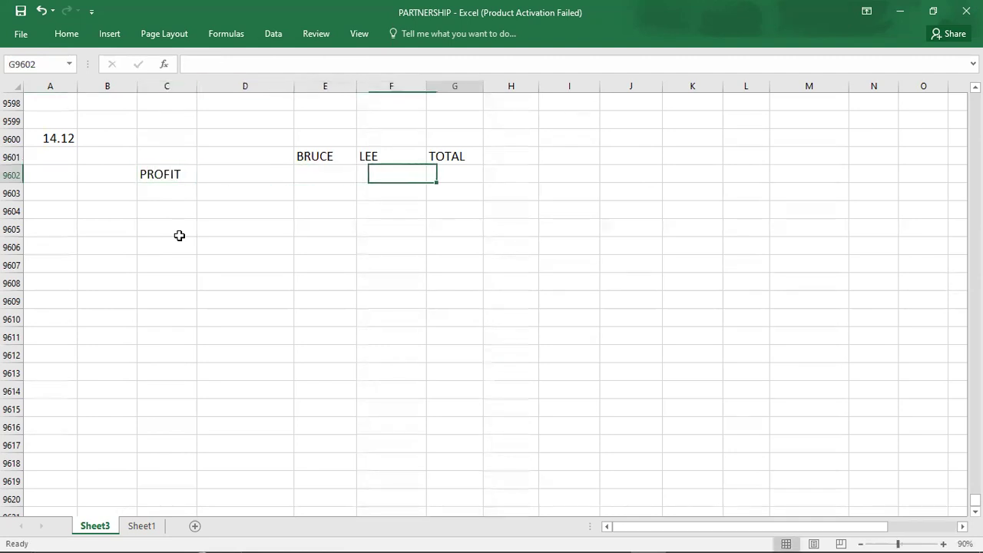
pyautogui.hotkey('alt', 'Tab')
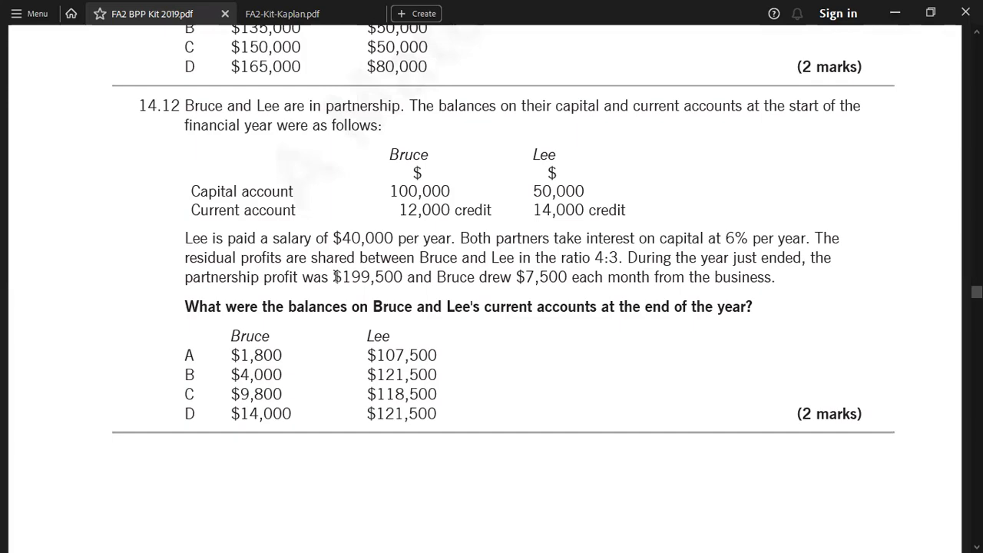
pyautogui.hotkey('alt', 'Tab')
pyautogui.write('199500')
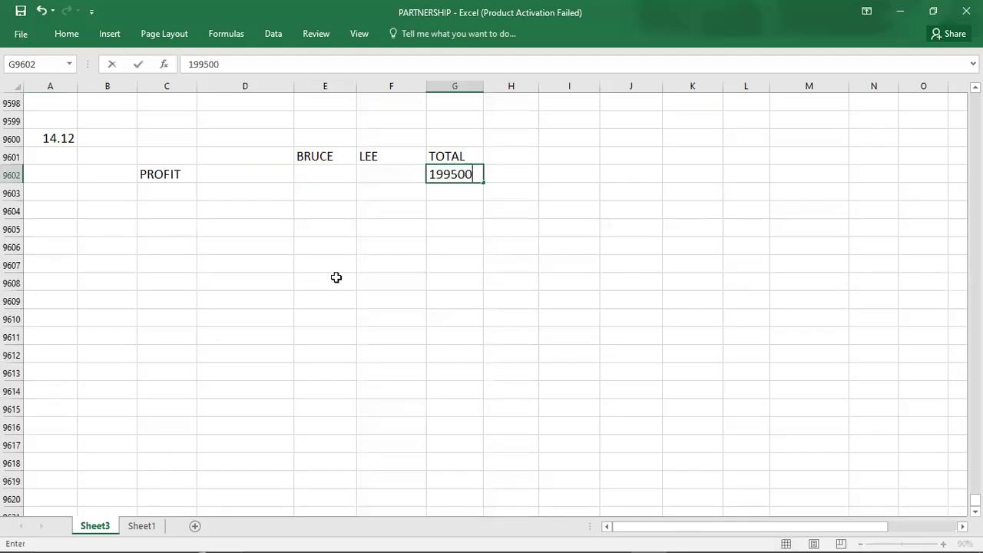
pyautogui.press('Return')
# Check the salary in the PDF and add a SALARY row with 40000 in F9603 and -40000 in G9603.
pyautogui.hotkey('alt', 'Tab')
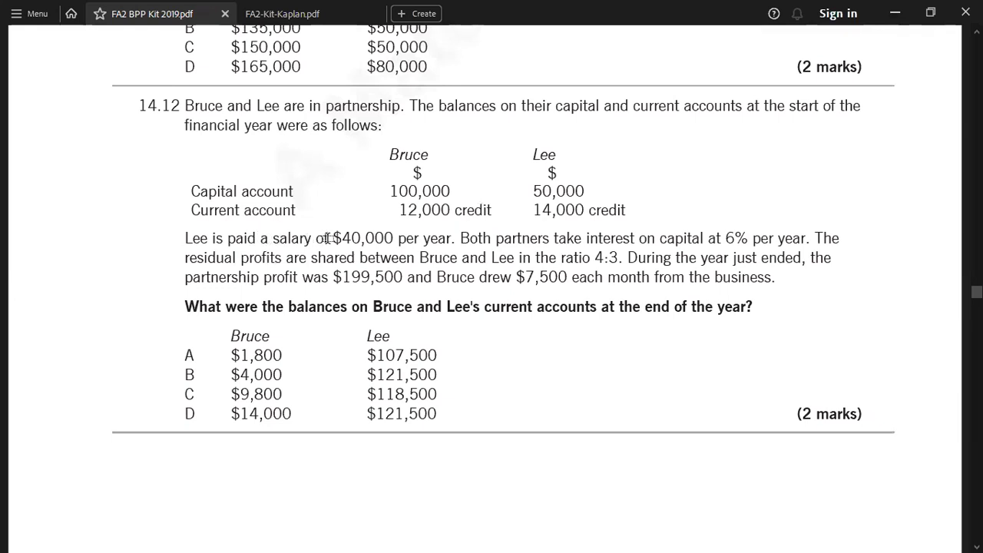
pyautogui.hotkey('alt', 'Tab')
pyautogui.write('SALARY')
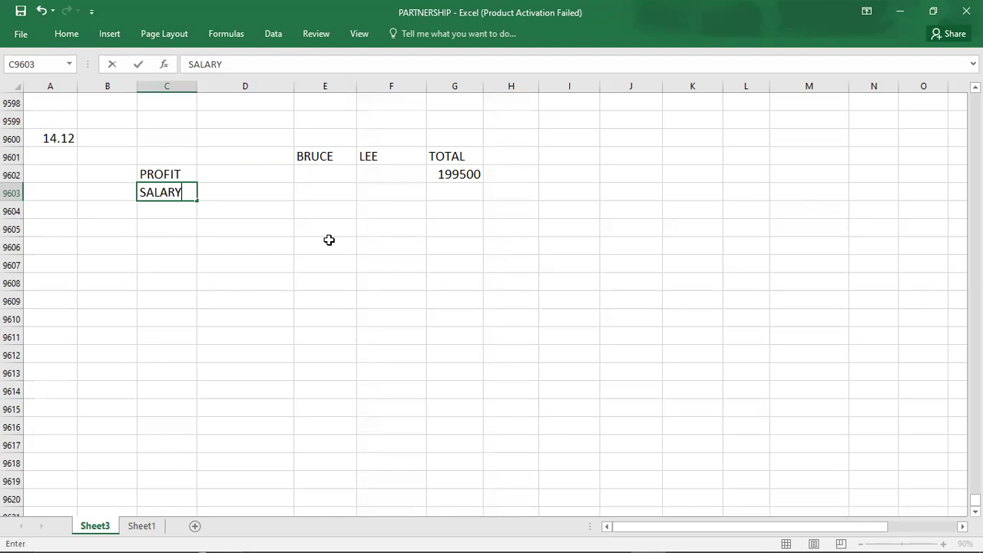
pyautogui.press('Tab')
pyautogui.press('Tab')
pyautogui.press('Tab')
pyautogui.write('400000')
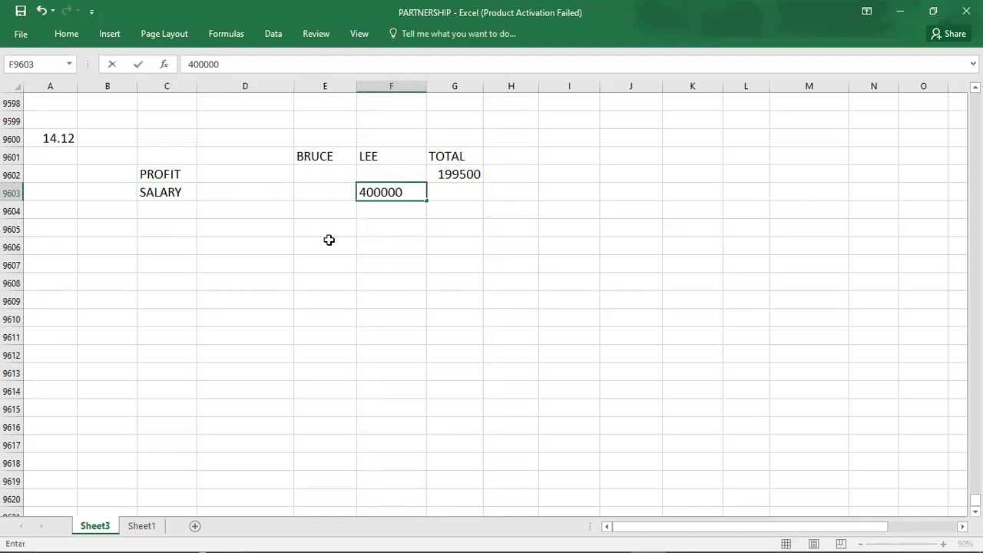
pyautogui.press('BackSpace')
pyautogui.press('Tab')
pyautogui.write('-40000')
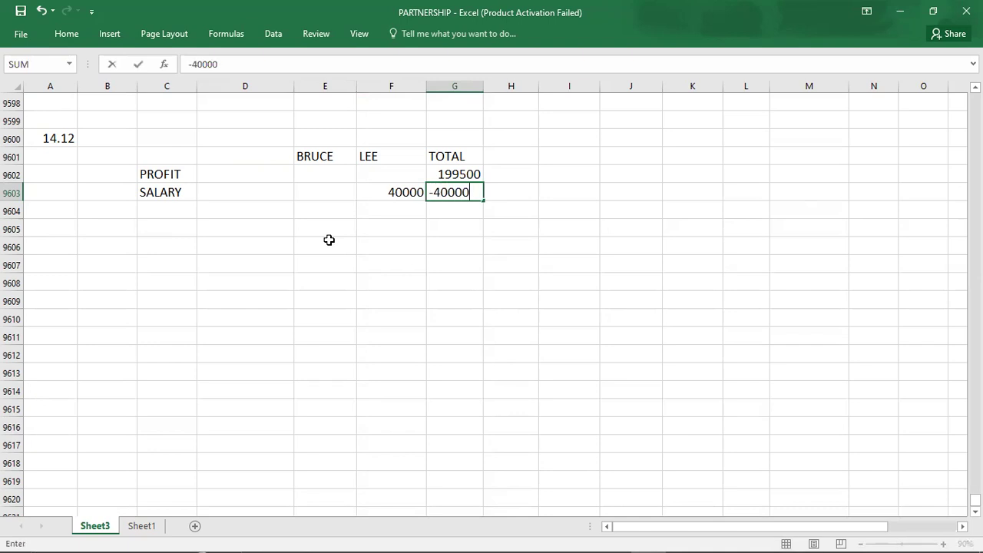
pyautogui.press('Return')
# Check the capital balances in the PDF and add an INT. ON CAPITAL row with 6000, 3000 and -9000 in E9604:G9604.
pyautogui.hotkey('alt', 'Tab')
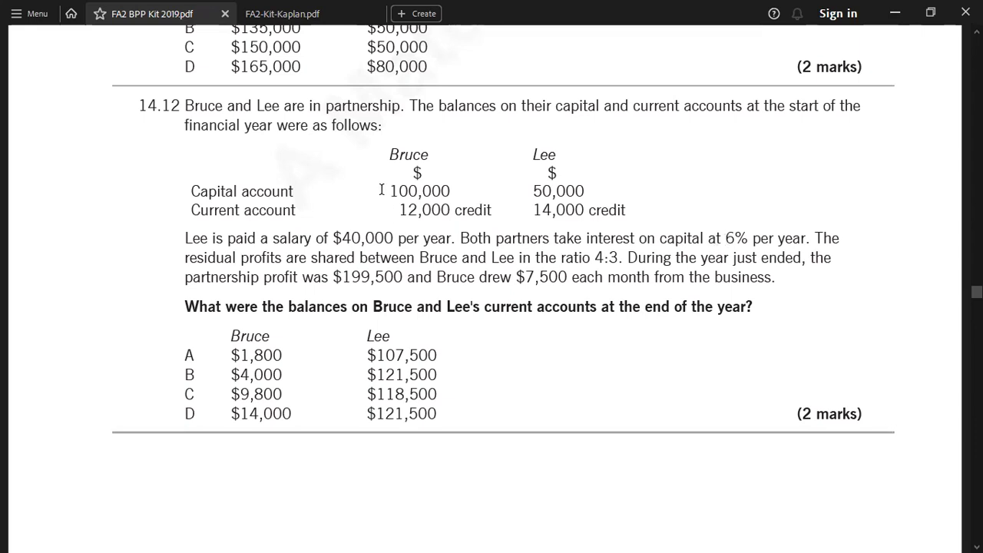
pyautogui.hotkey('alt', 'Tab')
pyautogui.write('INT. ON C')
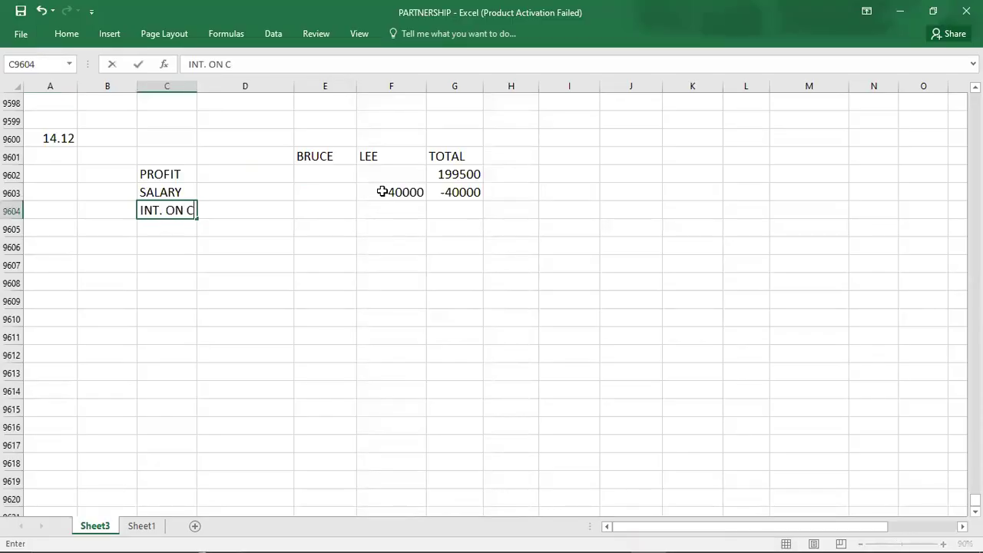
pyautogui.write('APITAL')
pyautogui.press('Right')
pyautogui.press('Right')
pyautogui.write('6000')
pyautogui.press('Right')
pyautogui.hotkey('alt', 'Tab')
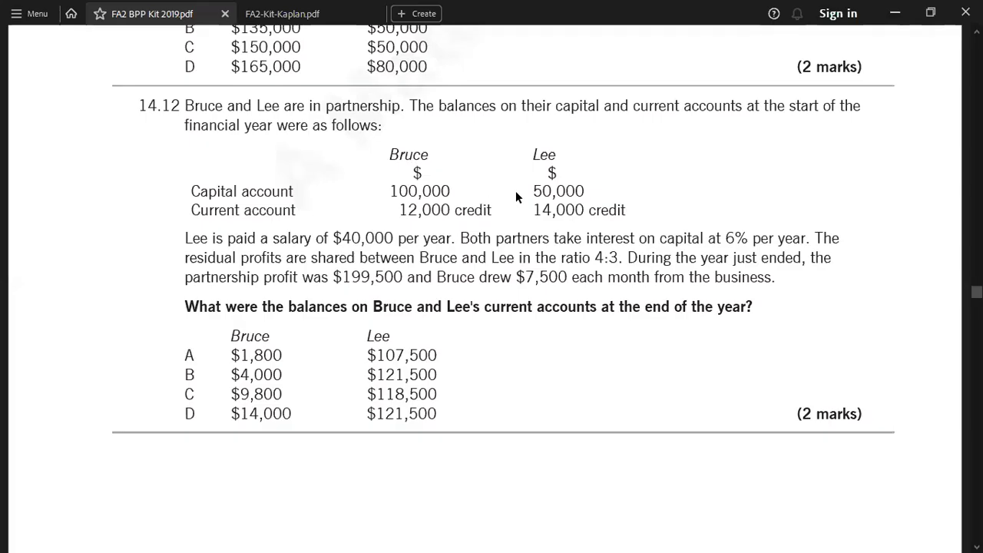
pyautogui.hotkey('alt', 'Tab')
pyautogui.write('3000')
pyautogui.press('Right')
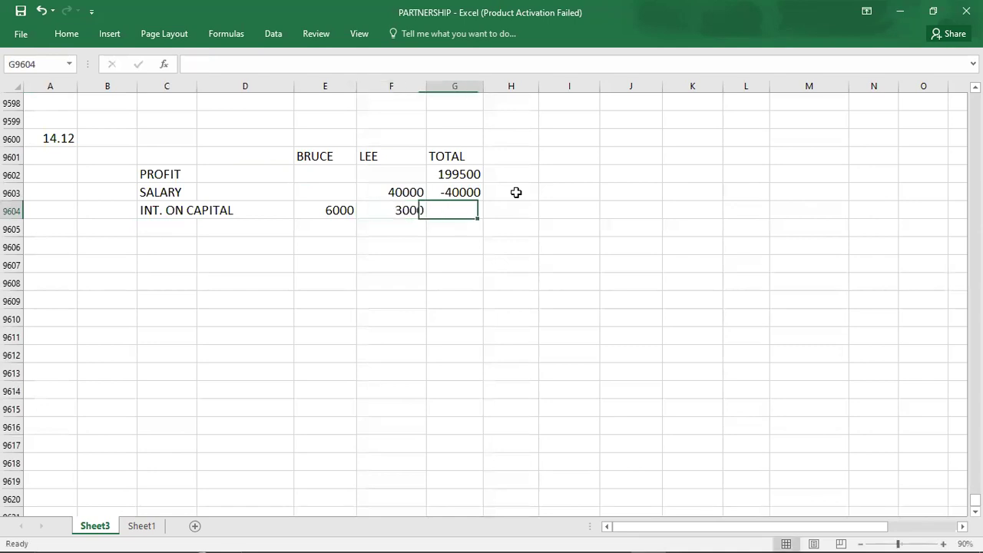
pyautogui.write('-900')
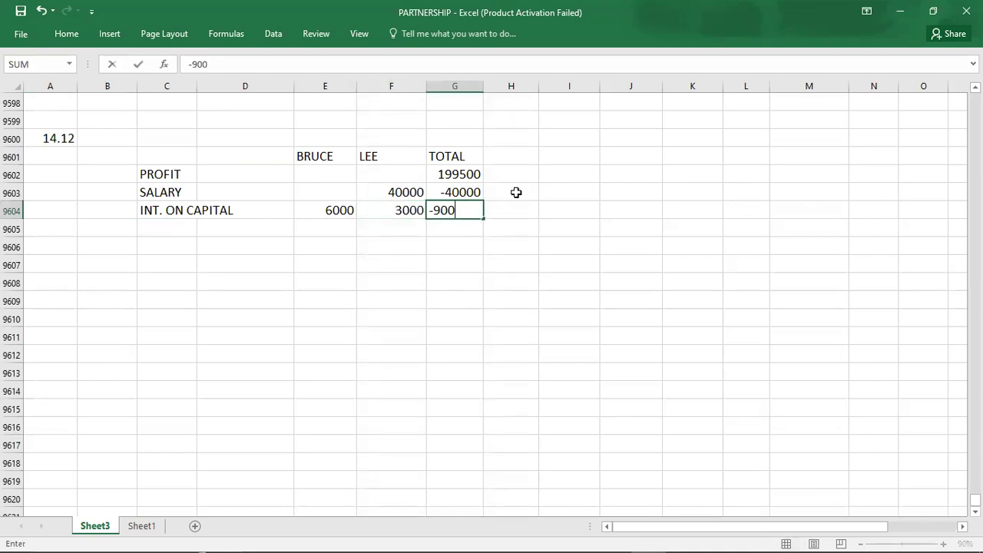
pyautogui.press('Return')
# Check the sum of G9602:G9604 and enter the remaining profit of 150500 in G9605.
pyautogui.press('Right')
pyautogui.press('Right')
pyautogui.press('Right')
pyautogui.press('Up')
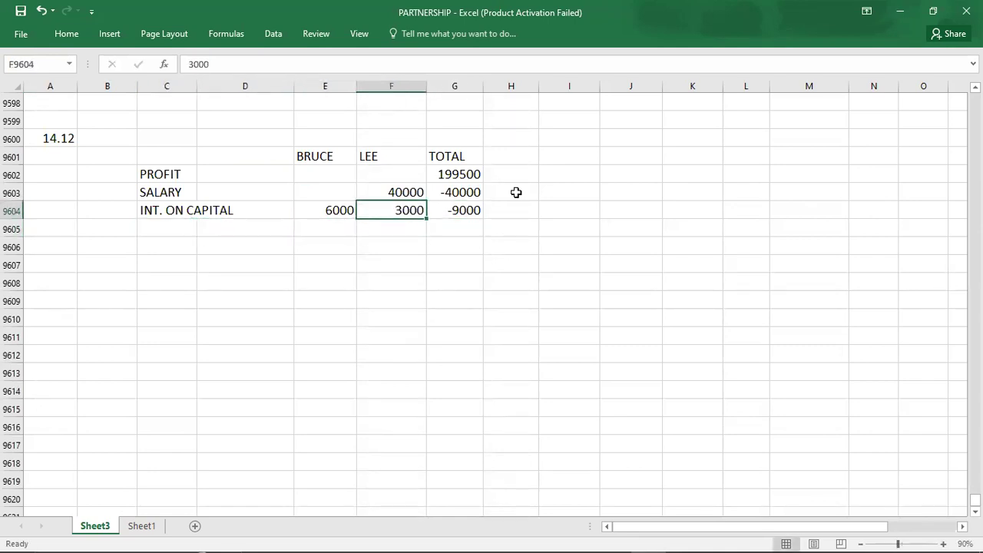
pyautogui.press('Right')
pyautogui.press('Up')
pyautogui.press('Up')
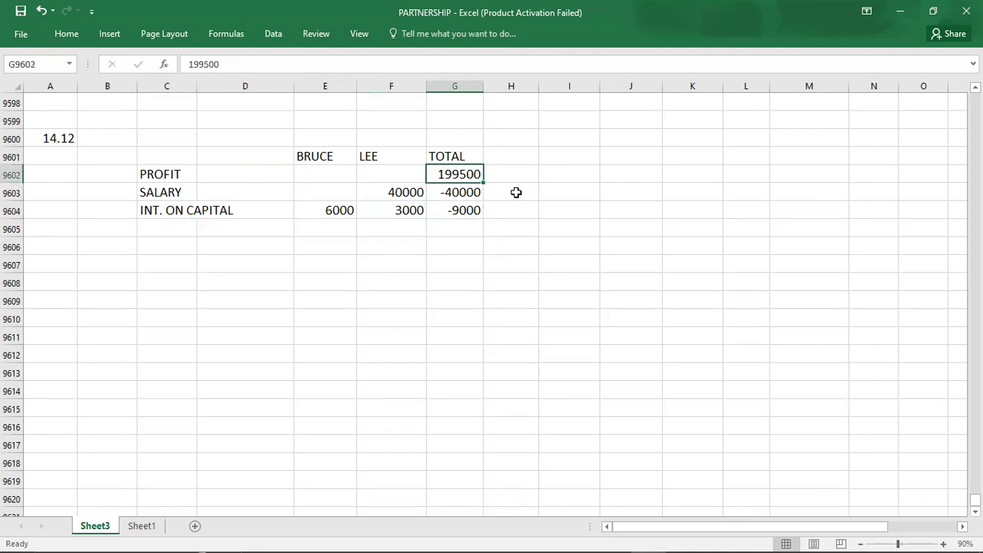
pyautogui.hotkey('shift', 'Down')
pyautogui.hotkey('shift', 'Down')
pyautogui.hotkey('ctrl', 'v')
pyautogui.press('Return')
pyautogui.press('Down')
pyautogui.press('Down')
pyautogui.write('150500')
# Label C9605 REMAINING PROFIT SHARE.
pyautogui.press('Left')
pyautogui.press('Left')
pyautogui.press('Left')
pyautogui.press('Left')
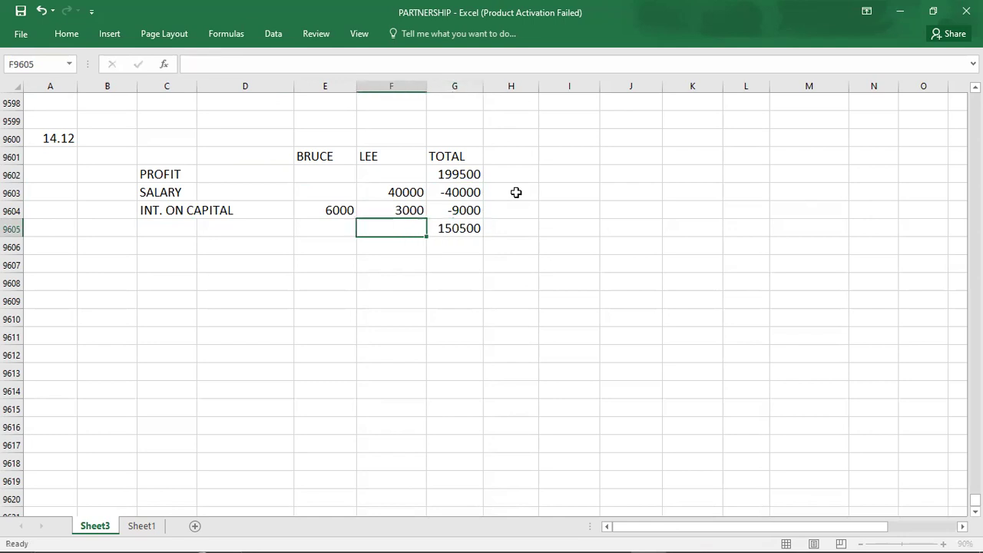
pyautogui.write('rema')
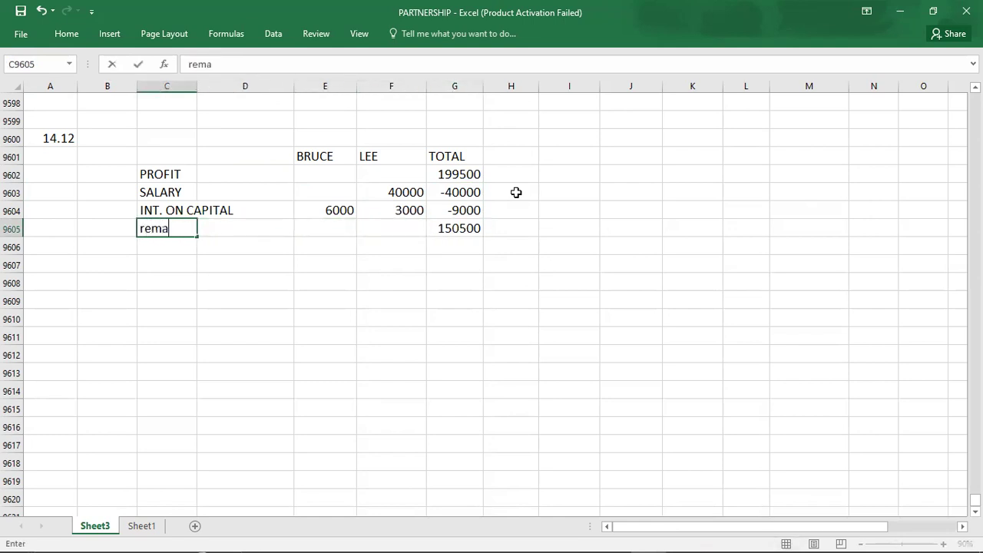
pyautogui.write('ining proft')
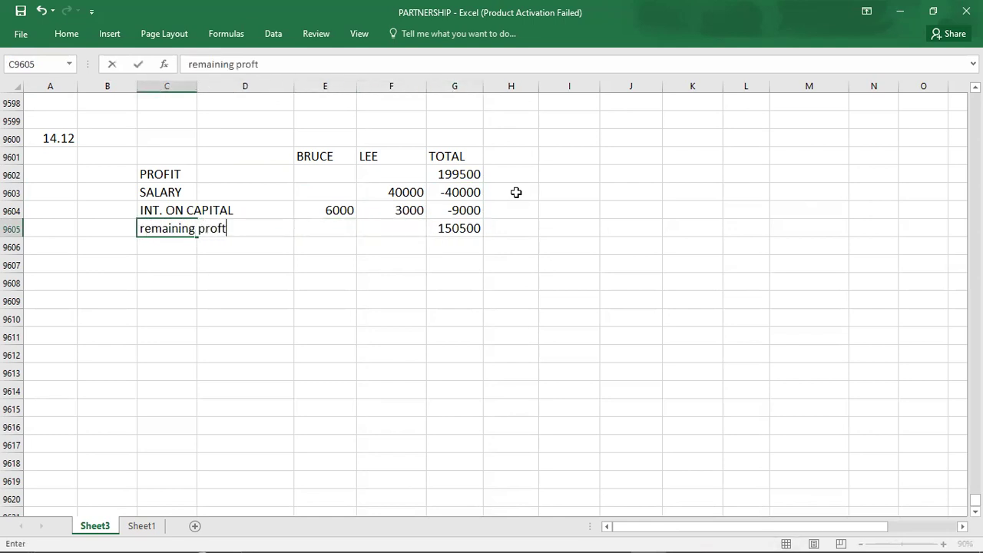
pyautogui.press('BackSpace')
pyautogui.press('BackSpace')
pyautogui.press('BackSpace')
pyautogui.press('BackSpace')
pyautogui.press('BackSpace')
pyautogui.press('BackSpace')
pyautogui.press('BackSpace')
pyautogui.press('BackSpace')
pyautogui.press('BackSpace')
pyautogui.press('BackSpace')
pyautogui.press('BackSpace')
pyautogui.press('BackSpace')
pyautogui.press('BackSpace')
pyautogui.press('BackSpace')
pyautogui.write('REMAINING')
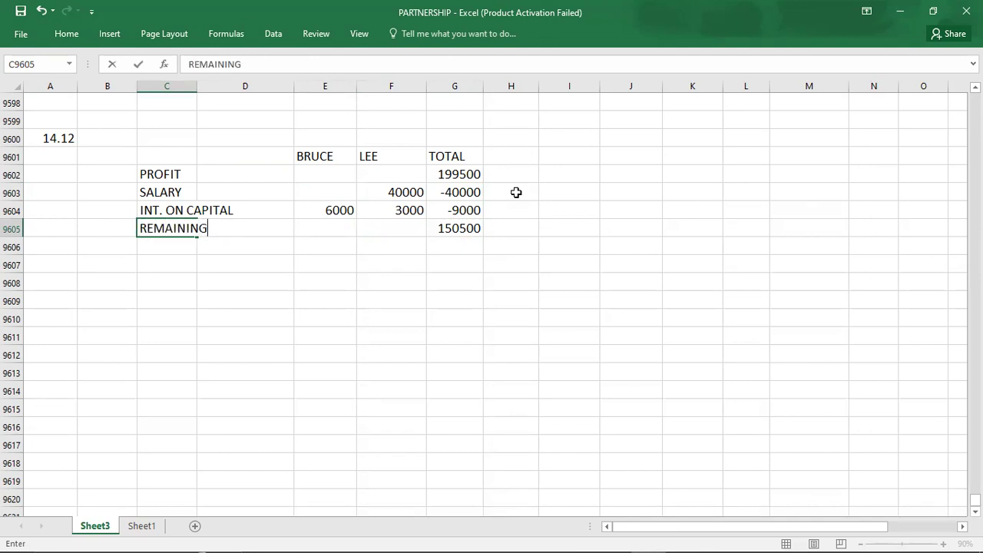
pyautogui.write(' PROFIT SHARE')
pyautogui.press('Tab')
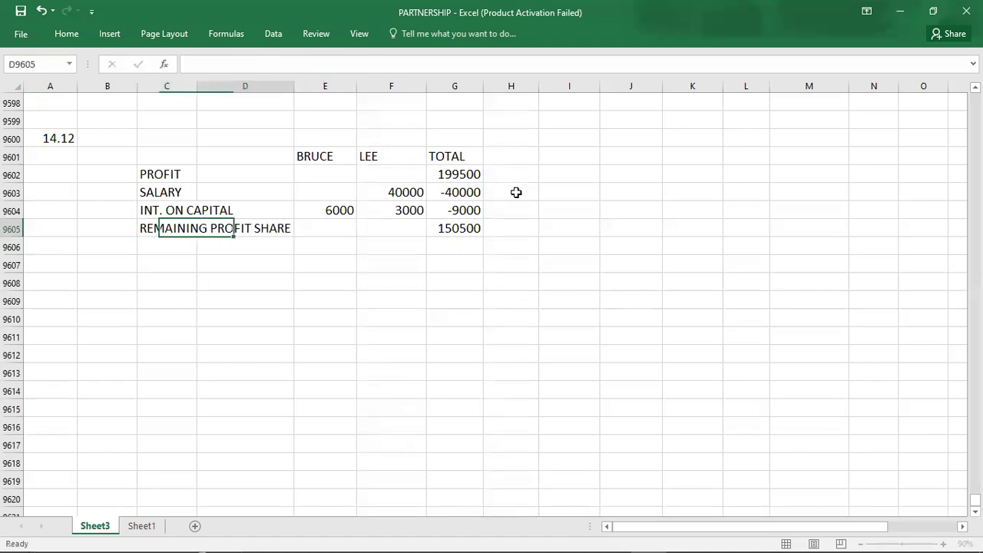
# Check the profit-sharing ratio in the PDF and enter shares of 114000 in E9605 and 85500 in F9605.
pyautogui.press('Tab')
pyautogui.hotkey('alt', 'Tab')
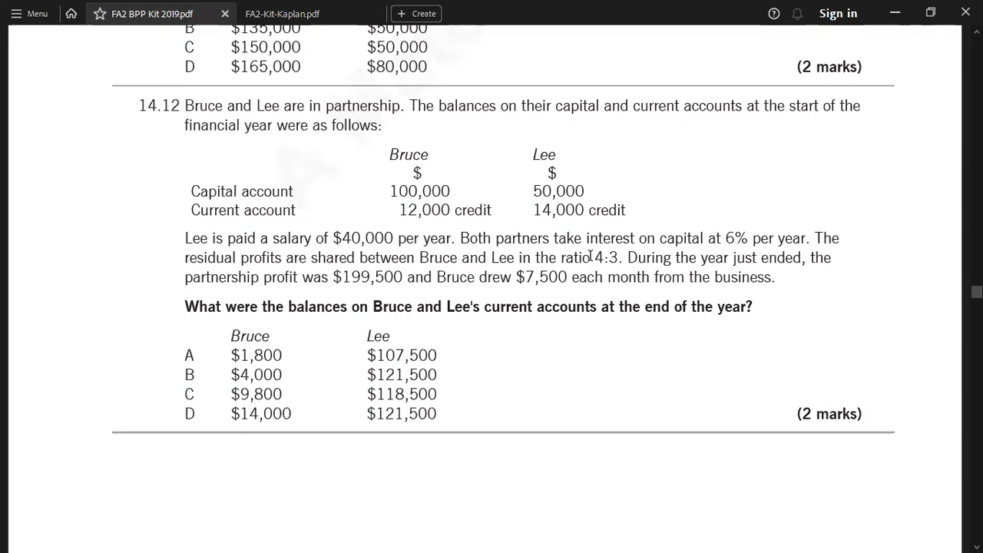
pyautogui.hotkey('alt', 'Tab')
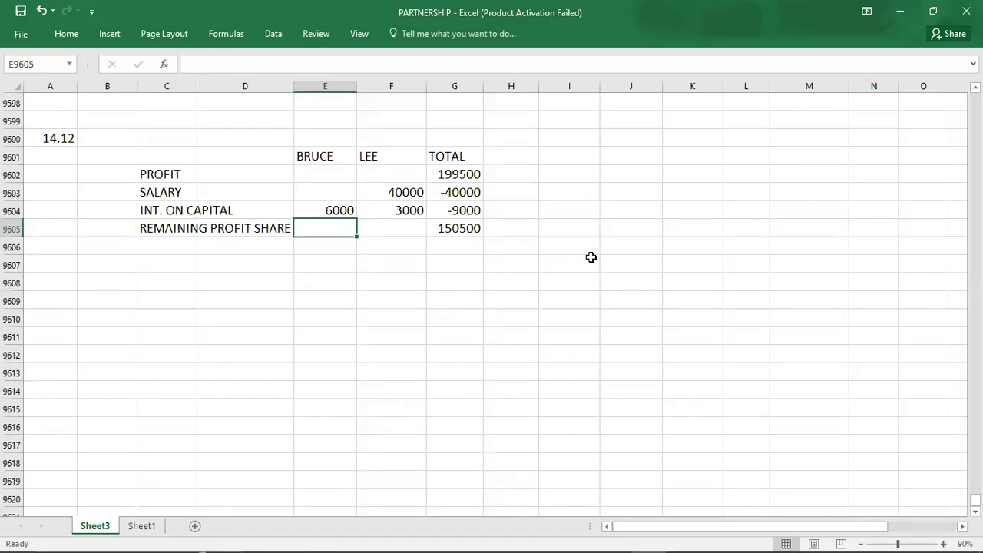
pyautogui.write('114000')
pyautogui.press('Tab')
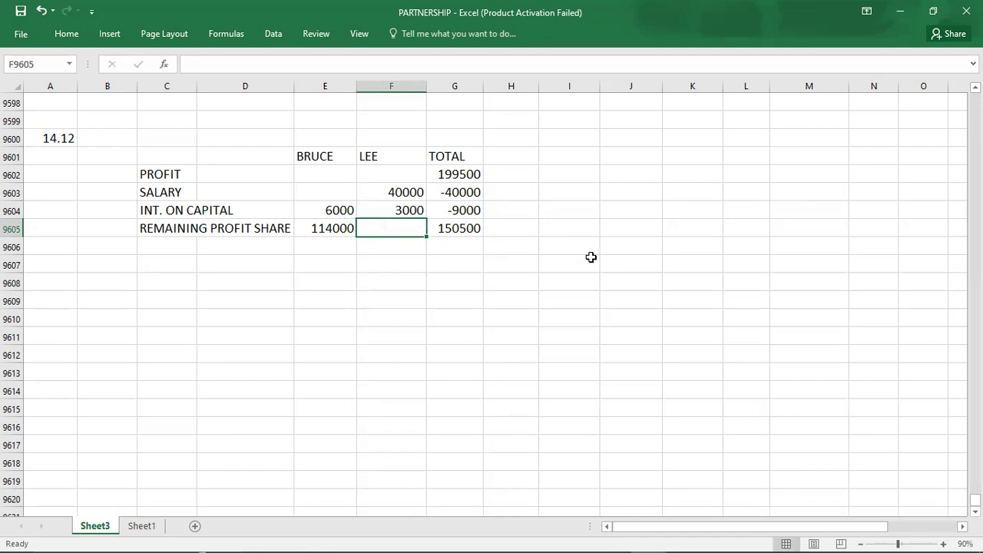
pyautogui.write('85500')
pyautogui.press('Return')
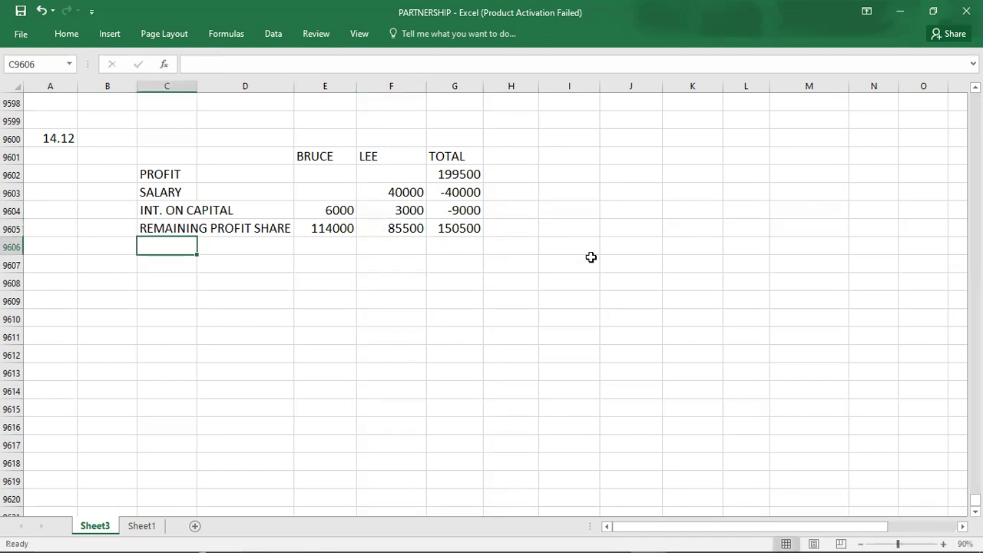
# Check the sum of the two profit shares in E9605:F9605 and clear both cells.
pyautogui.press('Up')
pyautogui.press('Right')
pyautogui.press('Right')
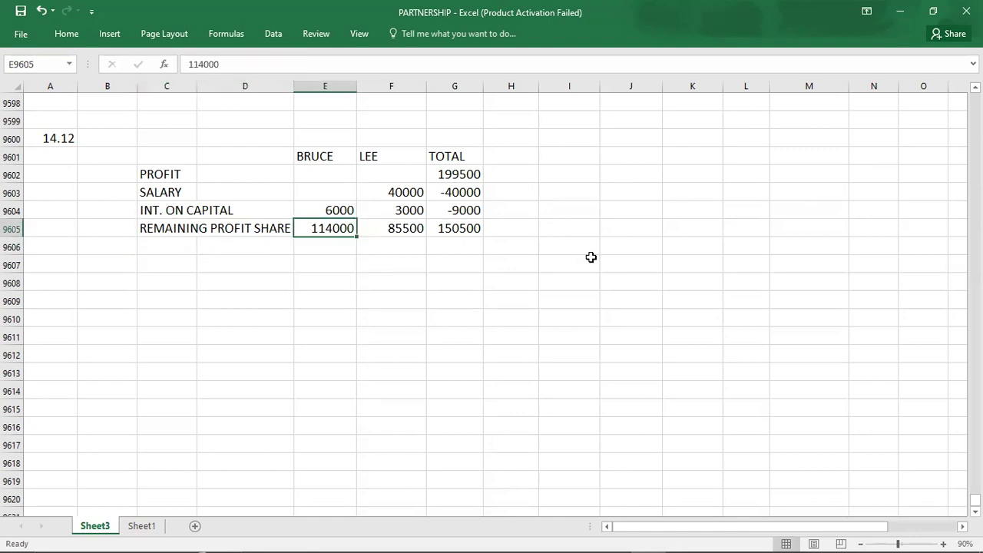
pyautogui.hotkey('shift', 'Right')
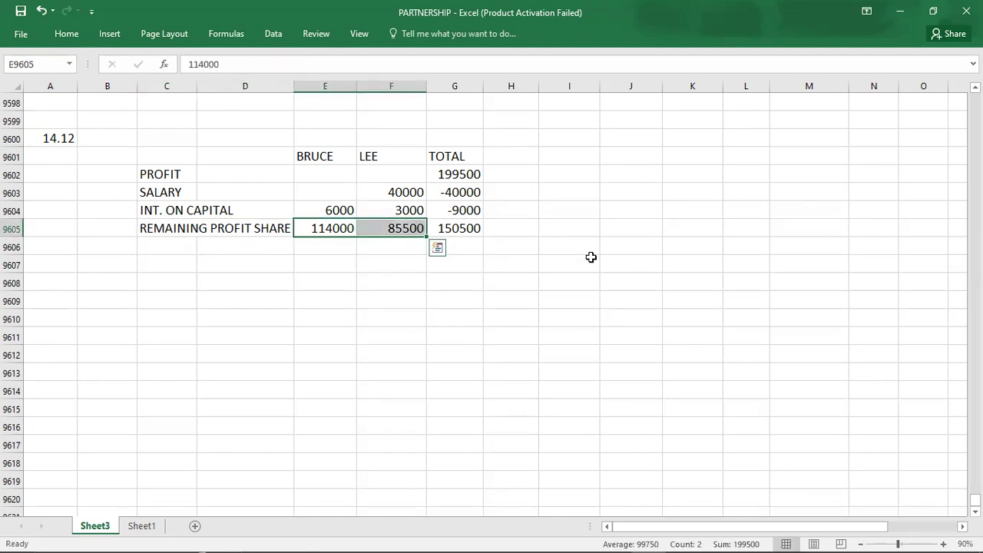
pyautogui.press('Down')
pyautogui.press('Down')
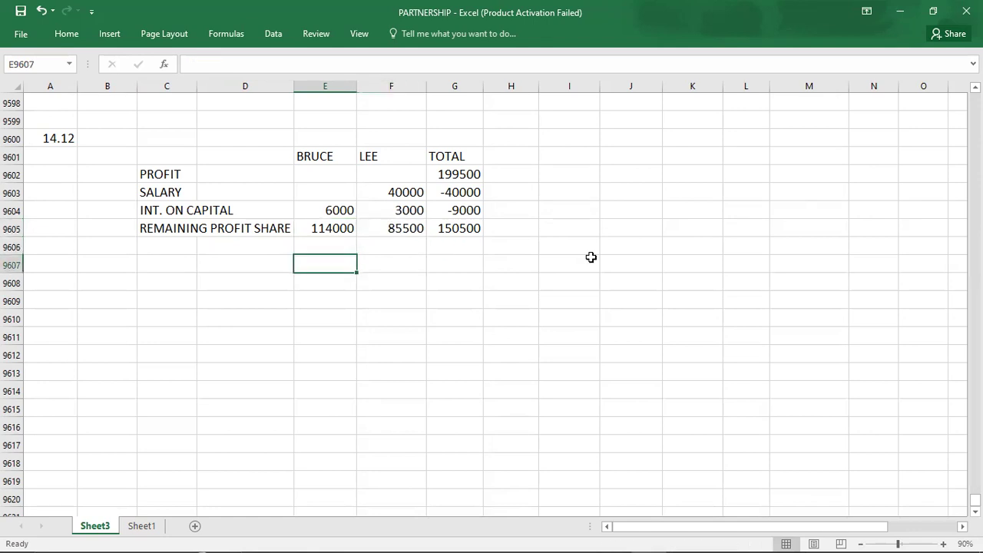
pyautogui.press('Up')
pyautogui.press('Up')
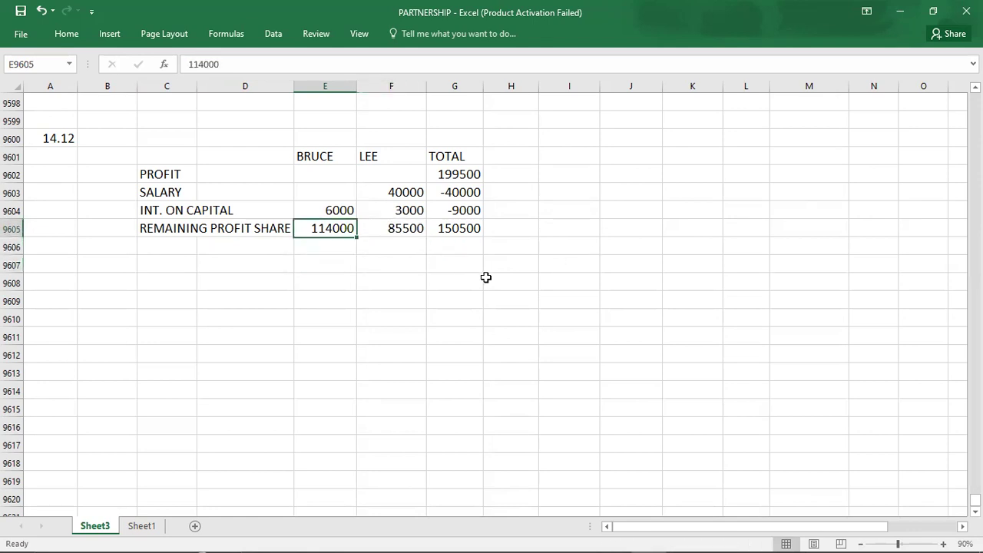
pyautogui.hotkey('shift', 'Right')
pyautogui.hotkey('ctrl', 'v')
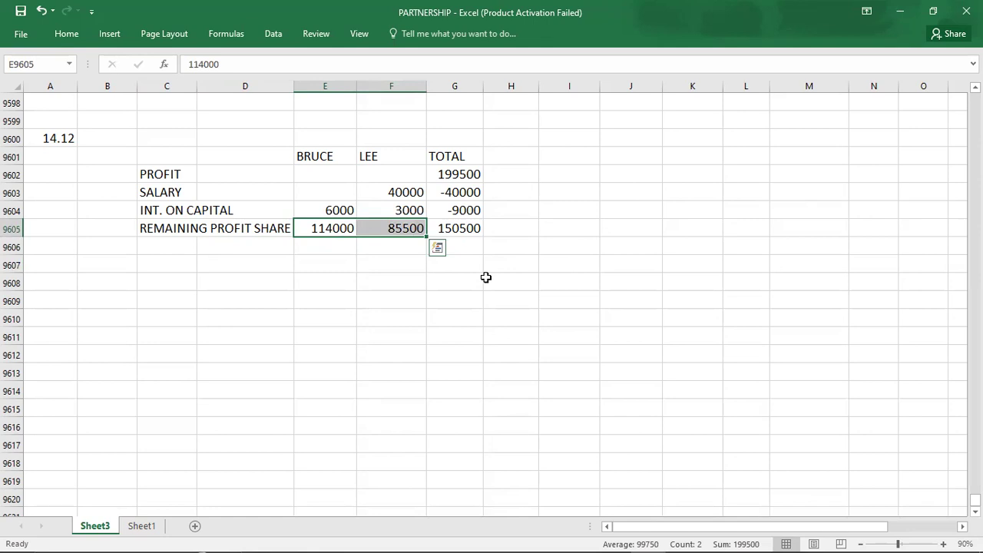
pyautogui.press('Delete')
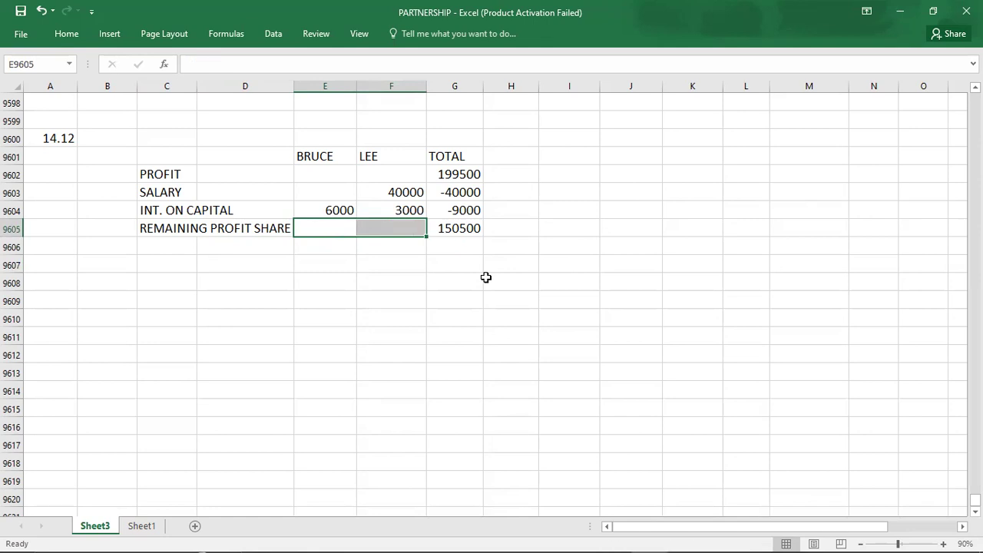
# Enter the partners' remaining profit shares as 86000 in E9605 and 64500 in F9605.
pyautogui.press('Left')
pyautogui.press('Right')
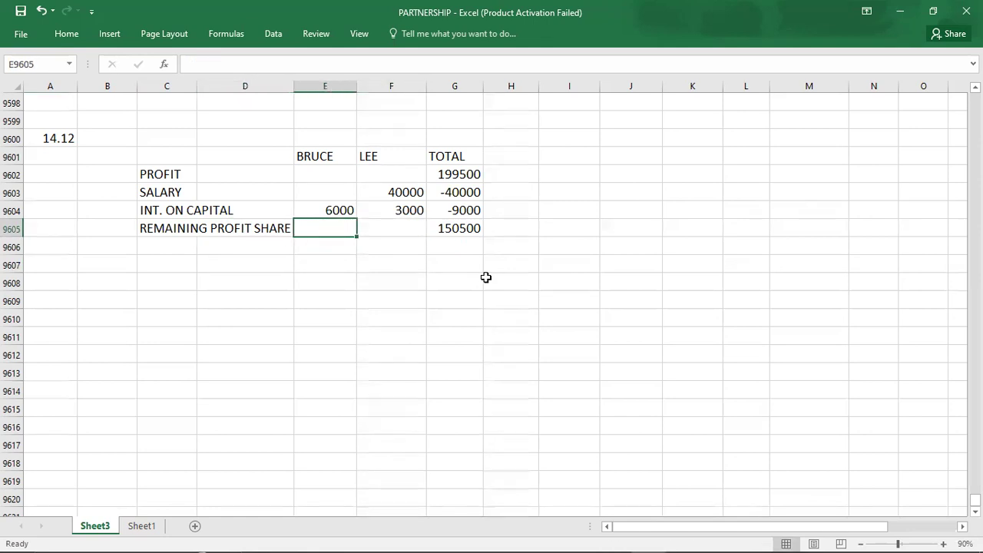
pyautogui.write('86000')
pyautogui.press('Tab')
pyautogui.write('6400')
pyautogui.write('0')
pyautogui.press('BackSpace')
pyautogui.press('BackSpace')
pyautogui.press('BackSpace')
pyautogui.write('500')
pyautogui.hotkey('ctrl', 'Return')
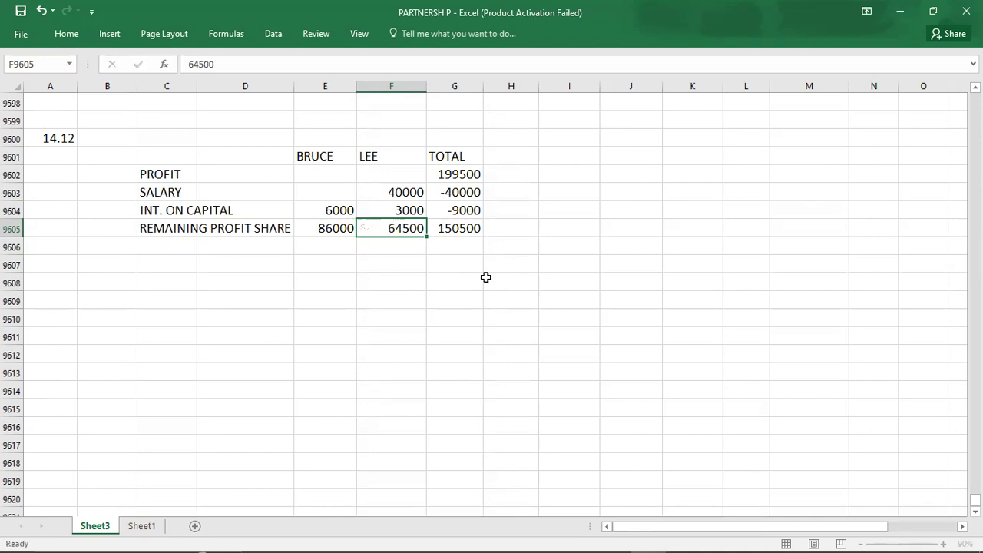
pyautogui.press('Return')
# Copy the existing capital T-account in H9590:M9597.
pyautogui.press('Up')
pyautogui.press('Up')
pyautogui.press('Down')
pyautogui.press('Down')
pyautogui.press('Down')
pyautogui.press('Down')
pyautogui.press('Left')
pyautogui.press('Left')
pyautogui.press('Up')
pyautogui.press('Up')
pyautogui.press('Up')
pyautogui.press('Up')
pyautogui.press('Up')
pyautogui.press('Up')
pyautogui.press('Up')
pyautogui.press('Up')
pyautogui.press('Up')
pyautogui.press('Up')
pyautogui.press('Up')
pyautogui.press('Up')
pyautogui.press('Up')
pyautogui.press('Up')
pyautogui.press('Up')
pyautogui.press('Up')
pyautogui.press('Up')
pyautogui.press('Up')
pyautogui.press('Up')
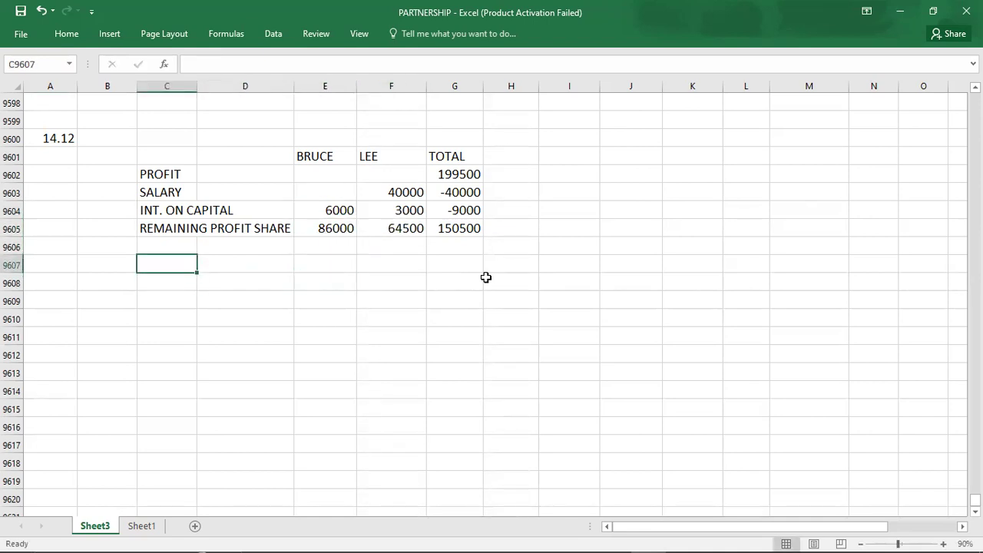
pyautogui.press('Right')
pyautogui.press('Right')
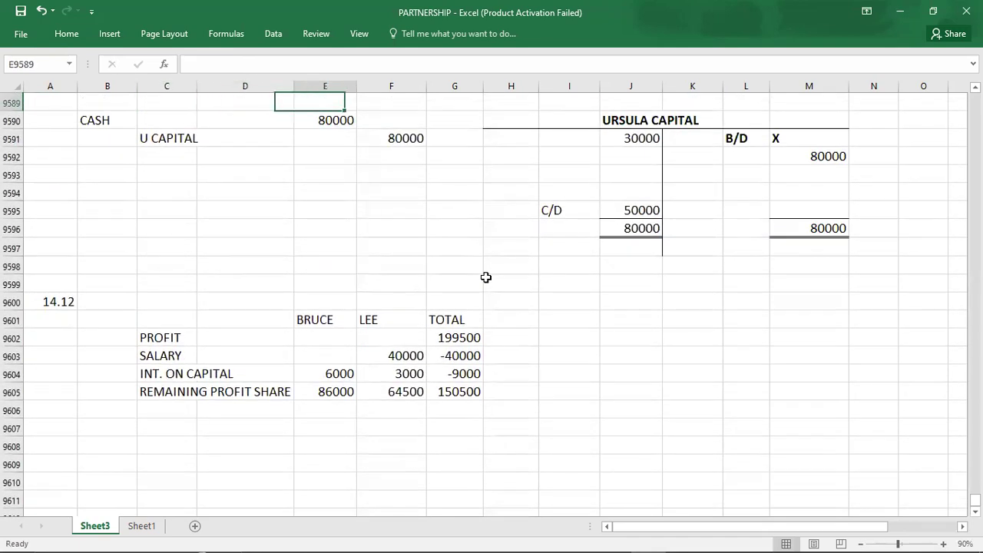
pyautogui.press('Down')
pyautogui.press('Right')
pyautogui.press('Right')
pyautogui.press('Right')
pyautogui.hotkey('shift', 'Right')
pyautogui.hotkey('shift', 'Right')
pyautogui.hotkey('shift', 'Right')
pyautogui.hotkey('shift', 'Right')
pyautogui.hotkey('shift', 'Right')
pyautogui.hotkey('shift', 'Down')
pyautogui.hotkey('shift', 'Down')
pyautogui.hotkey('shift', 'Down')
pyautogui.hotkey('shift', 'Down')
pyautogui.hotkey('shift', 'Down')
pyautogui.hotkey('shift', 'Down')
pyautogui.hotkey('shift', 'Down')
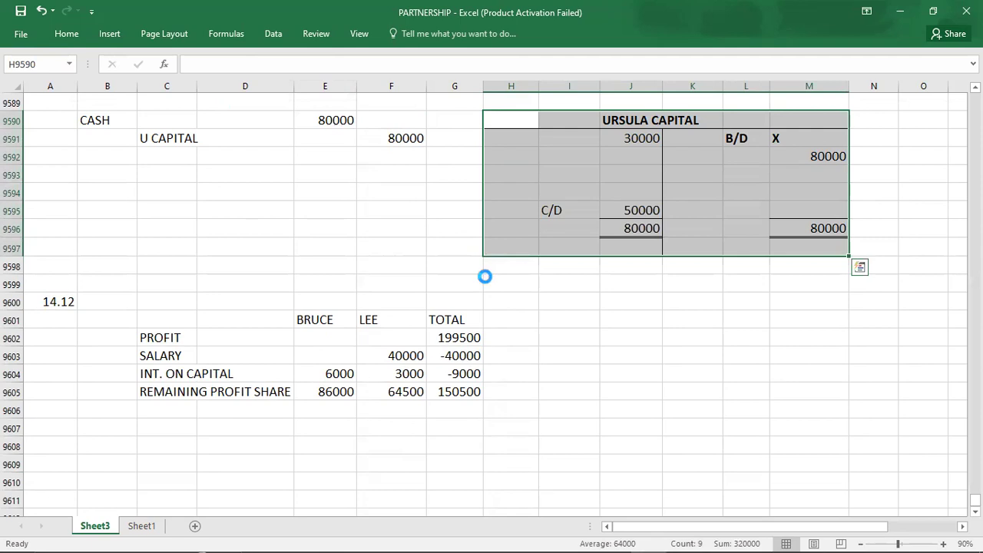
pyautogui.hotkey('ctrl', 'c')
# Paste the copied T-account below the question 14.12 profit workings at B9607 and again at I9607.
pyautogui.press('Down')
pyautogui.press('Down')
pyautogui.press('Down')
pyautogui.press('Down')
pyautogui.press('Down')
pyautogui.press('Down')
pyautogui.press('Down')
pyautogui.press('Down')
pyautogui.press('Down')
pyautogui.press('Down')
pyautogui.press('Down')
pyautogui.press('Down')
pyautogui.press('Down')
pyautogui.press('Down')
pyautogui.press('Down')
pyautogui.press('Down')
pyautogui.press('Down')
pyautogui.press('Down')
pyautogui.press('Down')
pyautogui.press('Down')
pyautogui.press('Down')
pyautogui.press('Down')
pyautogui.press('Down')
pyautogui.press('Down')
pyautogui.press('Down')
pyautogui.press('Down')
pyautogui.press('Down')
pyautogui.press('Down')
pyautogui.press('Down')
pyautogui.press('Down')
pyautogui.press('Down')
pyautogui.press('Down')
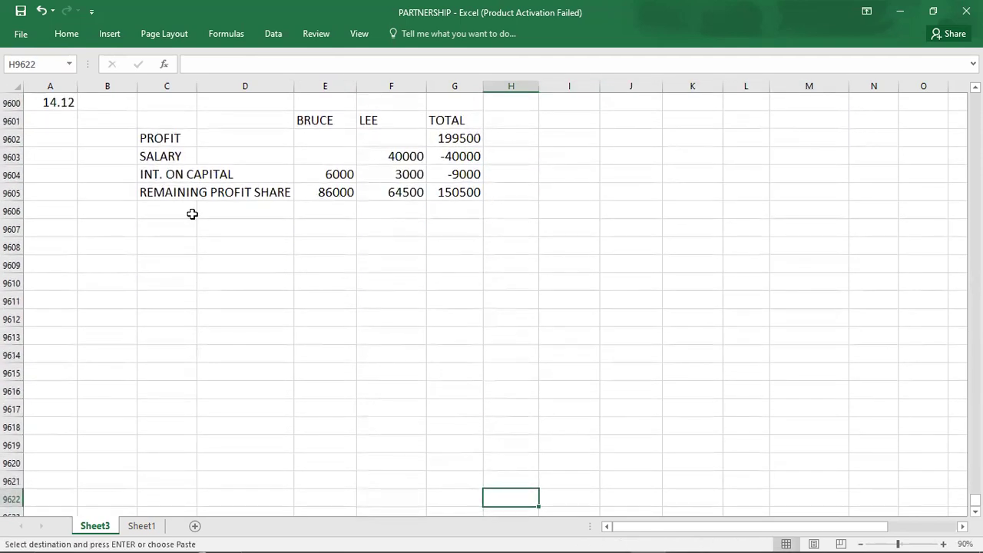
pyautogui.click(110, 231)
pyautogui.hotkey('ctrl', 'v')
pyautogui.press('Right')
pyautogui.press('Right')
pyautogui.press('Right')
pyautogui.press('Right')
pyautogui.press('Right')
pyautogui.press('Right')
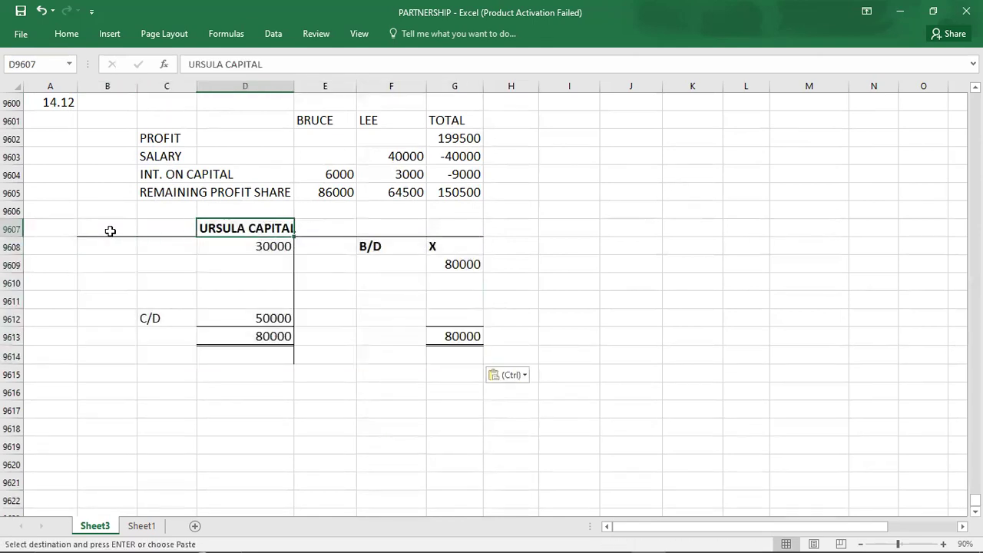
pyautogui.hotkey('ctrl', 'v')
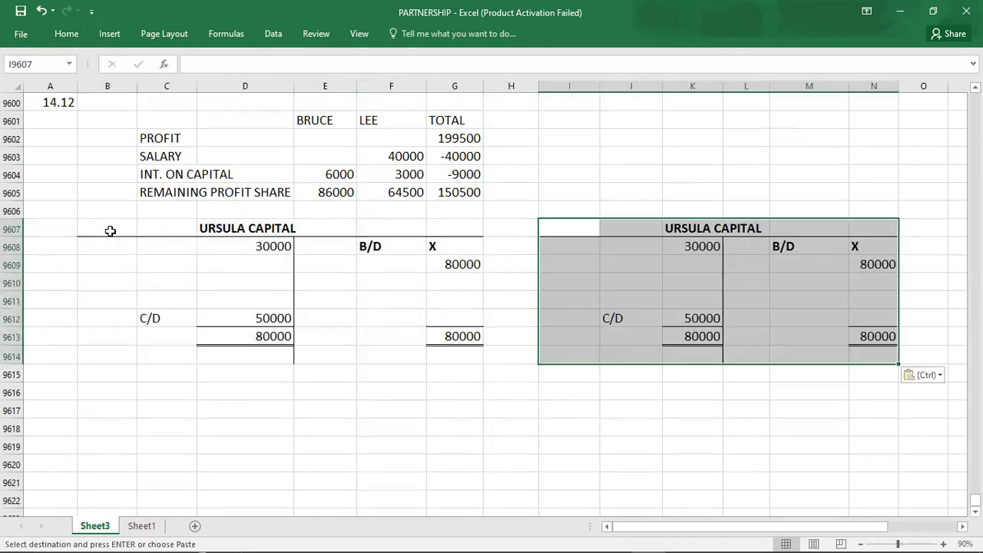
# Clear the contents of both pasted T-accounts, keeping their borders.
pyautogui.press('Delete')
pyautogui.press('Left')
pyautogui.press('Left')
pyautogui.press('Left')
pyautogui.press('Left')
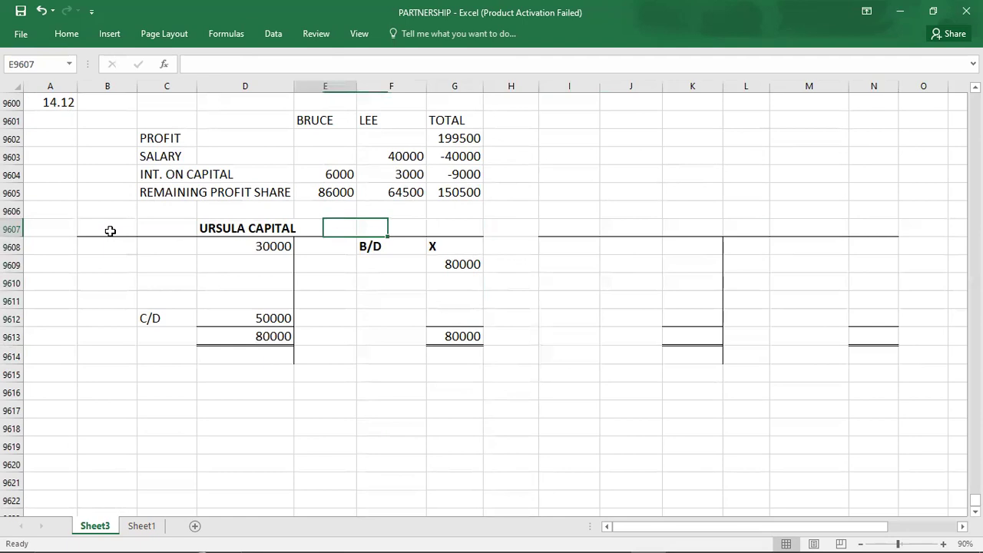
pyautogui.hotkey('shift', 'Left')
pyautogui.hotkey('shift', 'Left')
pyautogui.hotkey('shift', 'Left')
pyautogui.press('Right')
pyautogui.press('Right')
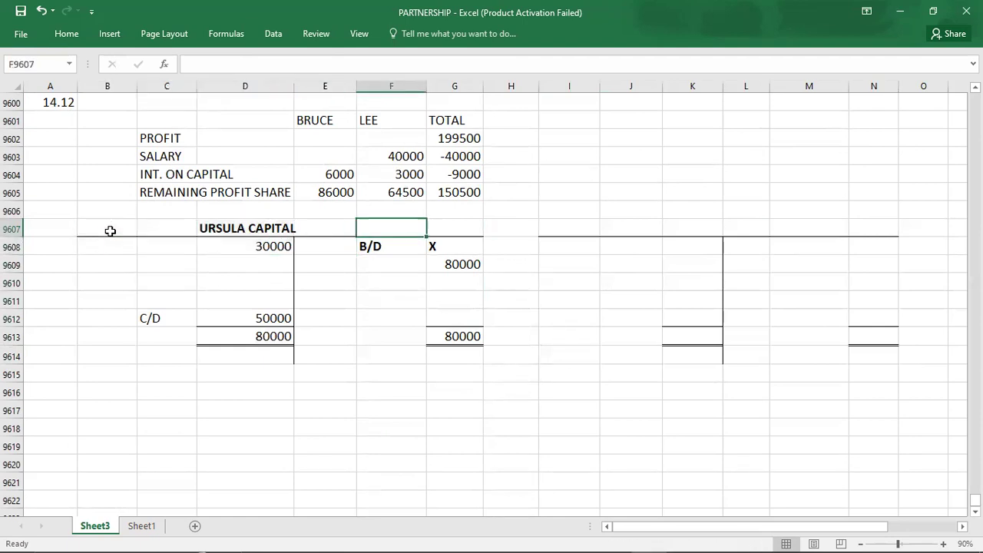
pyautogui.hotkey('shift', 'Left')
pyautogui.hotkey('shift', 'Left')
pyautogui.hotkey('shift', 'Left')
pyautogui.hotkey('shift', 'Left')
pyautogui.hotkey('shift', 'Left')
pyautogui.hotkey('shift', 'Down')
pyautogui.hotkey('shift', 'Down')
pyautogui.hotkey('shift', 'Down')
pyautogui.hotkey('shift', 'Down')
pyautogui.hotkey('shift', 'Down')
pyautogui.hotkey('shift', 'Down')
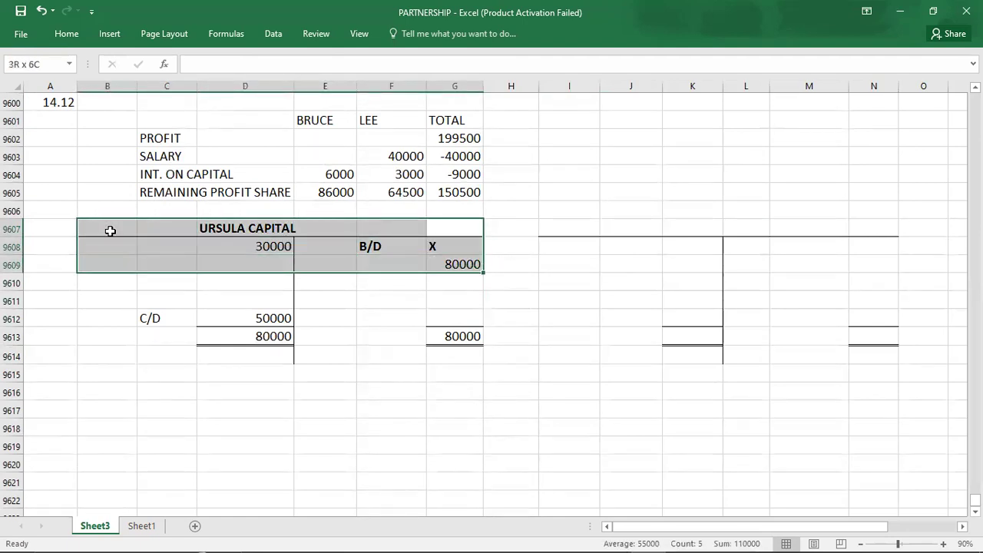
pyautogui.press('Delete')
# Title the first T-account in D9607 with the first partner's name followed by CURRENT, in capitals.
pyautogui.press('Right')
pyautogui.press('Left')
pyautogui.press('Left')
pyautogui.press('Left')
pyautogui.press('Left')
pyautogui.write('br')
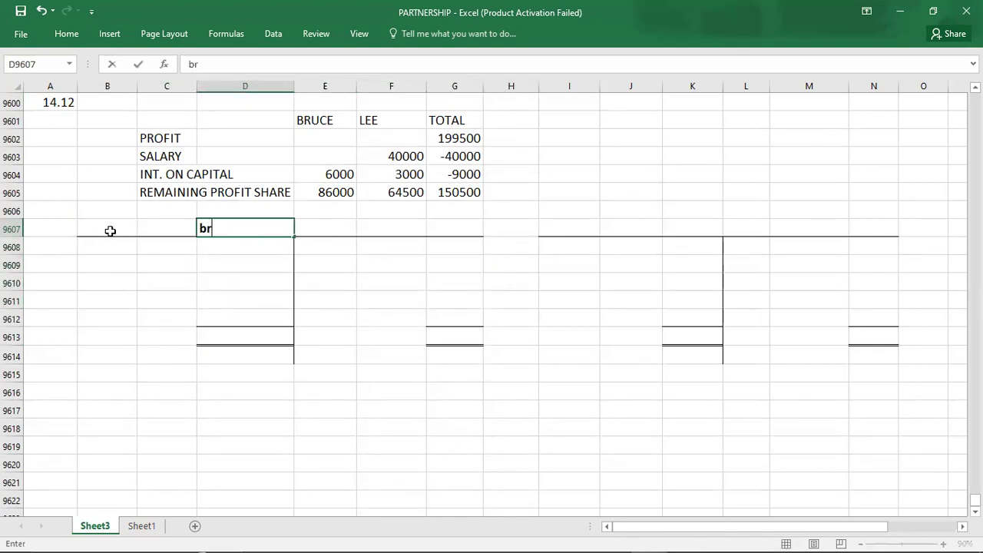
pyautogui.write('uce current')
pyautogui.press('Right')
pyautogui.press('Left')
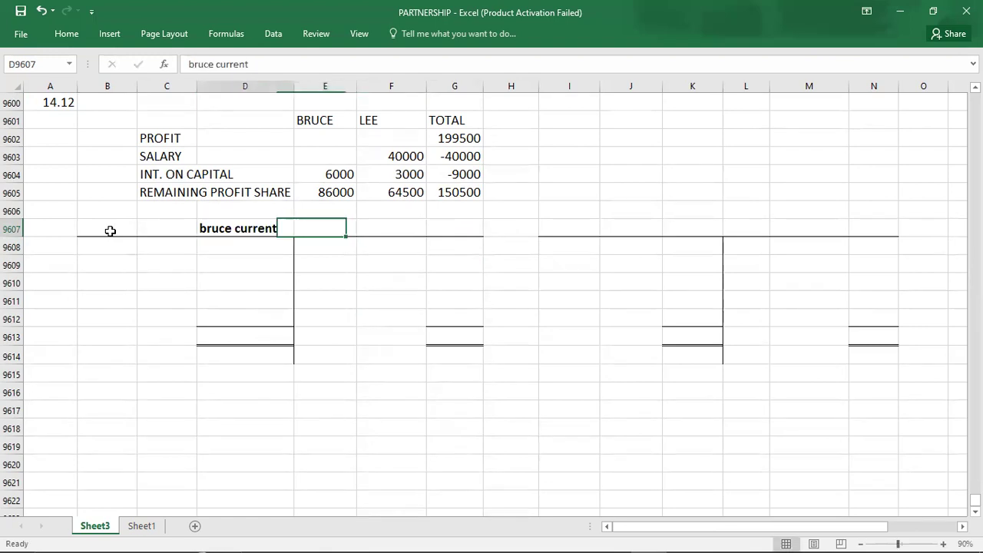
pyautogui.write('BRUC')
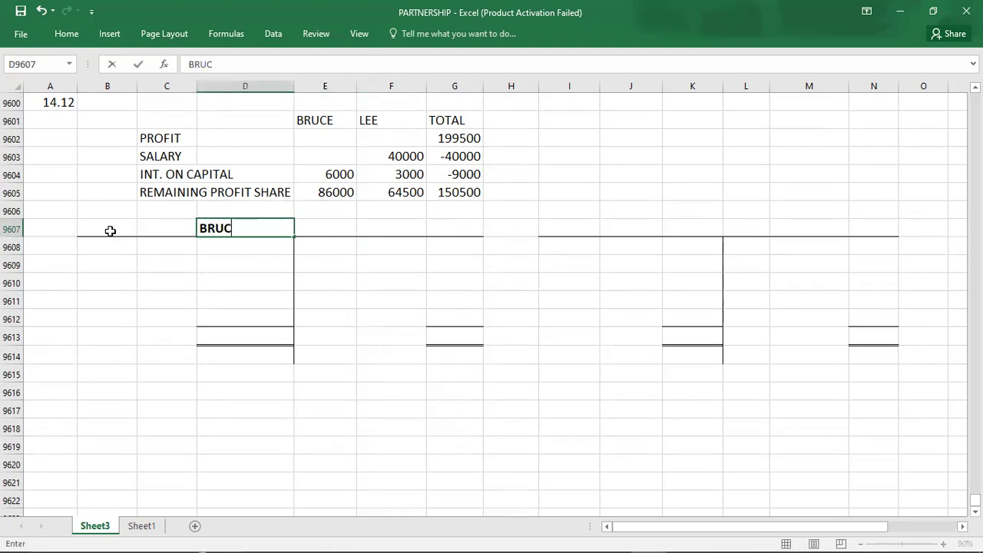
pyautogui.write('E CURRENT')
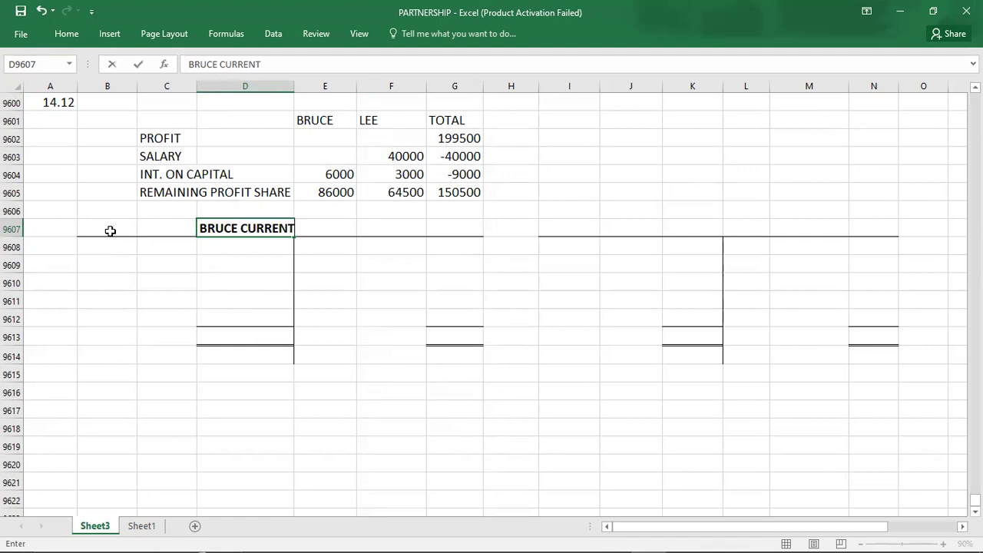
# Title the second T-account in K9607 with the second partner's name followed by CURRENT, in capitals.
pyautogui.press('Right')
pyautogui.press('Right')
pyautogui.press('Right')
pyautogui.press('Right')
pyautogui.press('Right')
pyautogui.press('Right')
pyautogui.press('Right')
pyautogui.write('L')
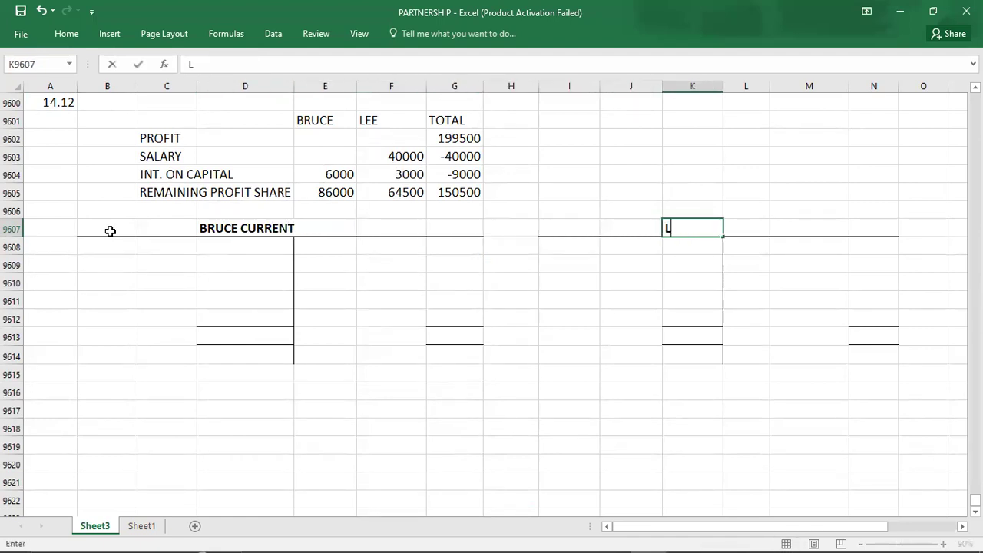
pyautogui.write('EE CURREN')
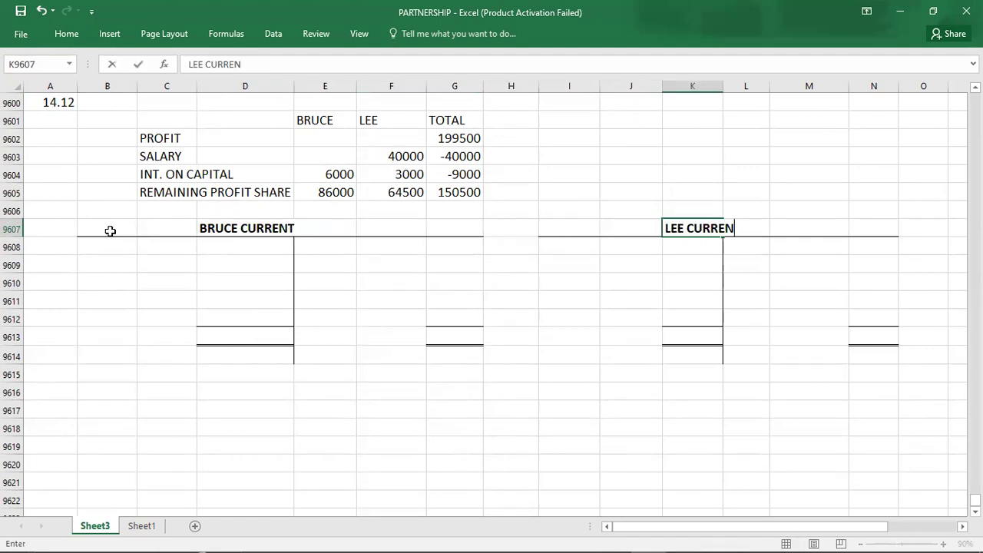
pyautogui.press('Return')
# Check the opening current account balances in the PDF and enter B/D in F9608 with 12000 in G9608.
pyautogui.press('Left')
pyautogui.press('Left')
pyautogui.press('Left')
pyautogui.press('Left')
pyautogui.press('Left')
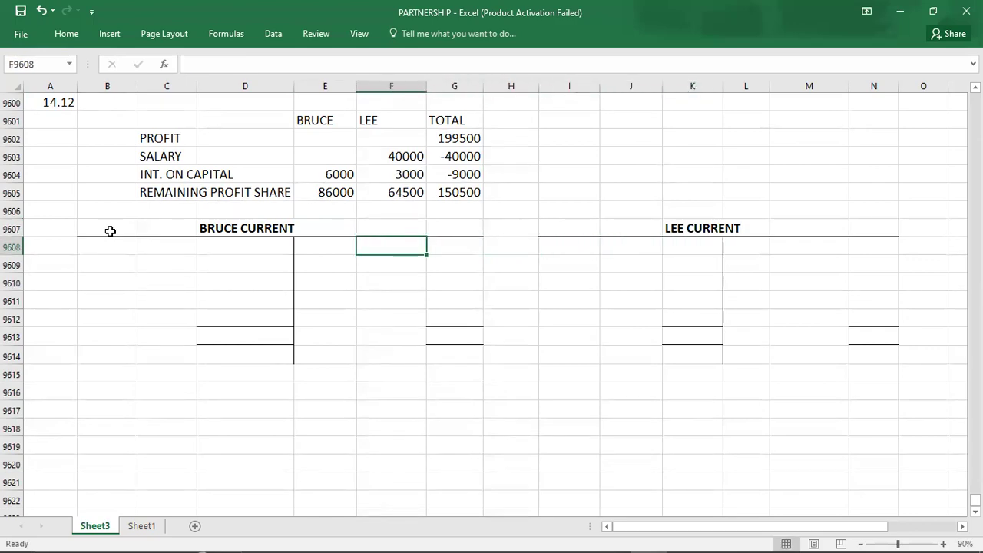
pyautogui.hotkey('alt', 'Tab')
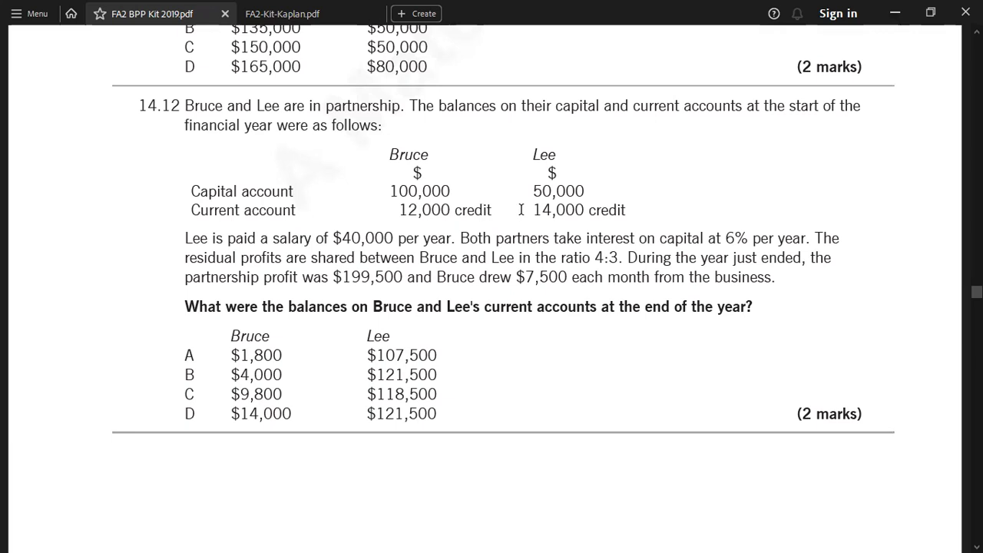
pyautogui.hotkey('alt', 'Tab')
pyautogui.write('B/D')
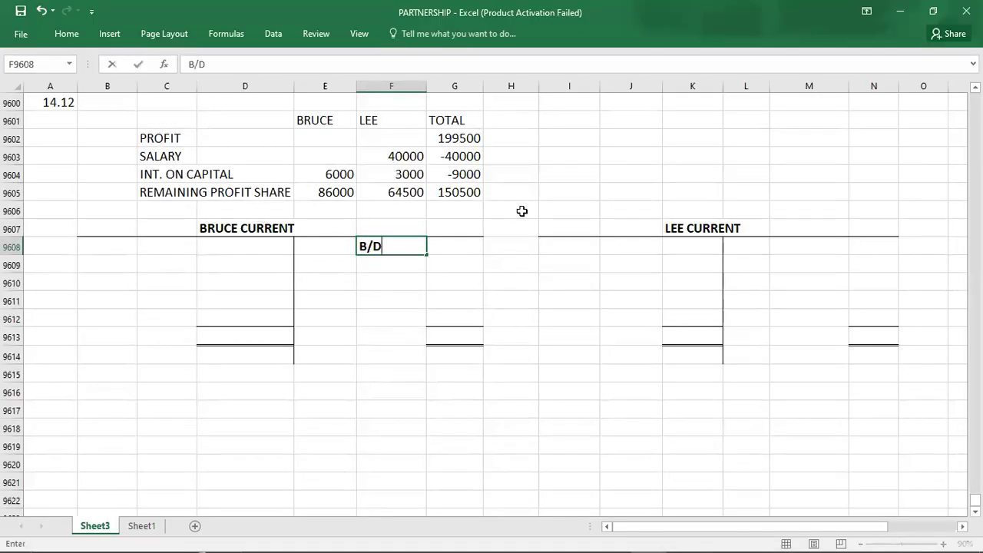
pyautogui.press('Right')
pyautogui.write('12000')
# Enter the second partner's opening balance as B/D in M9608 with 14,000 in N9608.
pyautogui.press('Right')
pyautogui.press('Right')
pyautogui.press('Right')
pyautogui.press('Right')
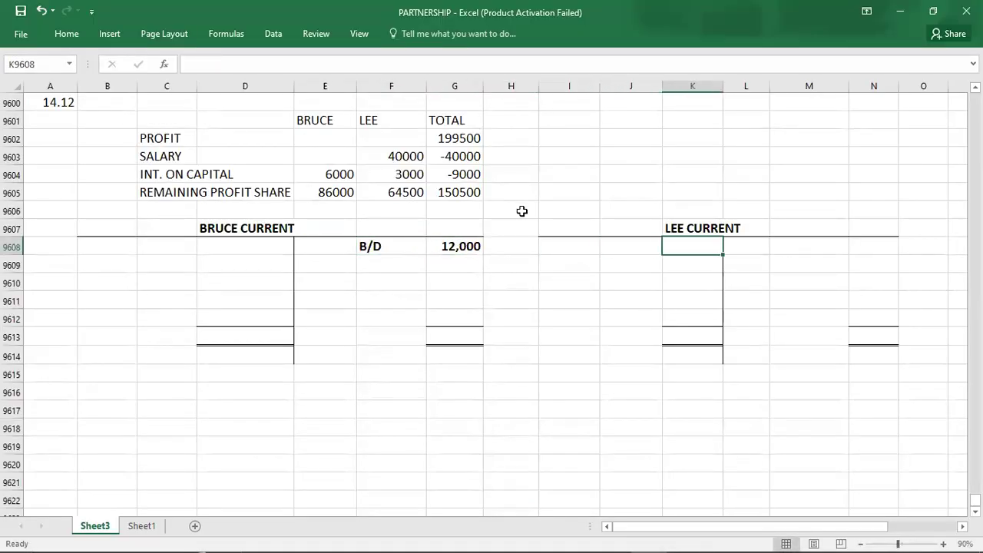
pyautogui.press('Right')
pyautogui.press('Right')
pyautogui.write('B/D')
pyautogui.press('Right')
pyautogui.write('14,000')
pyautogui.press('Return')
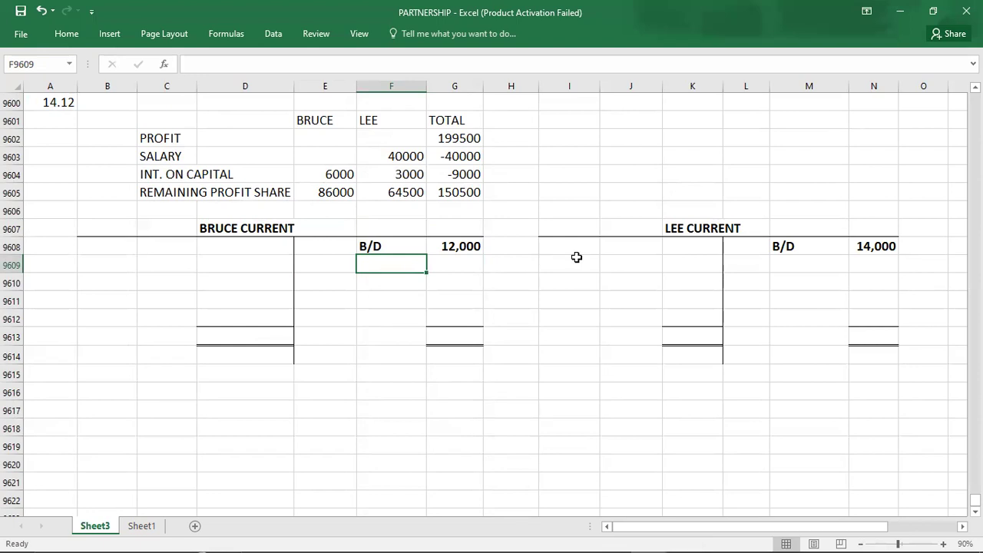
# Credit the second partner's current account with the salary of 40000 in N9609 and interest on capital of 3000 in N9610.
pyautogui.click(870, 271)
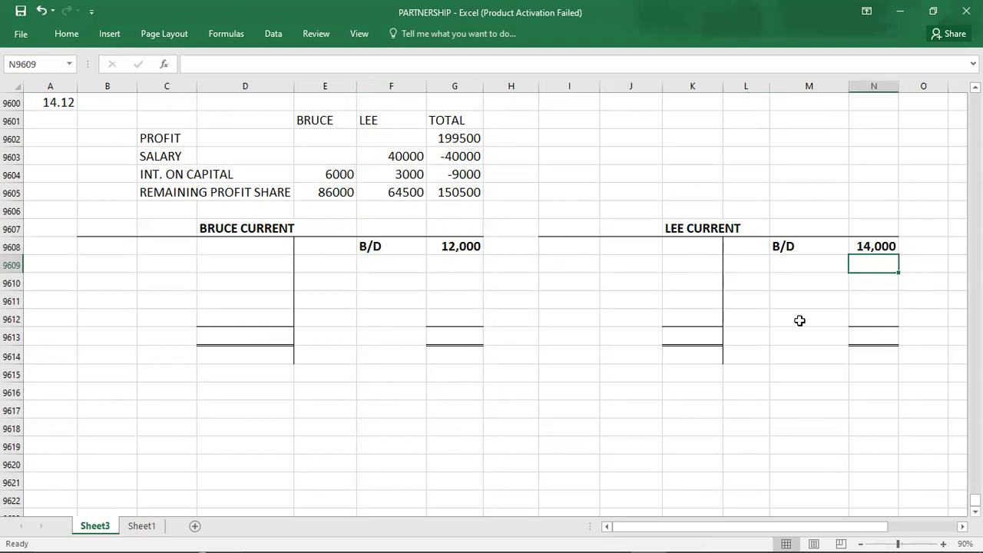
pyautogui.write('40000')
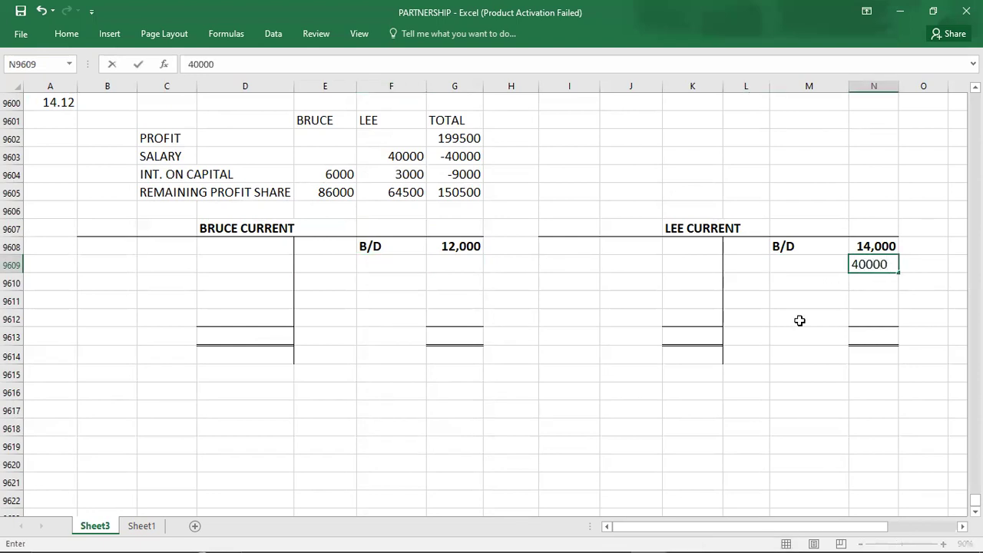
pyautogui.press('Return')
pyautogui.write('3000')
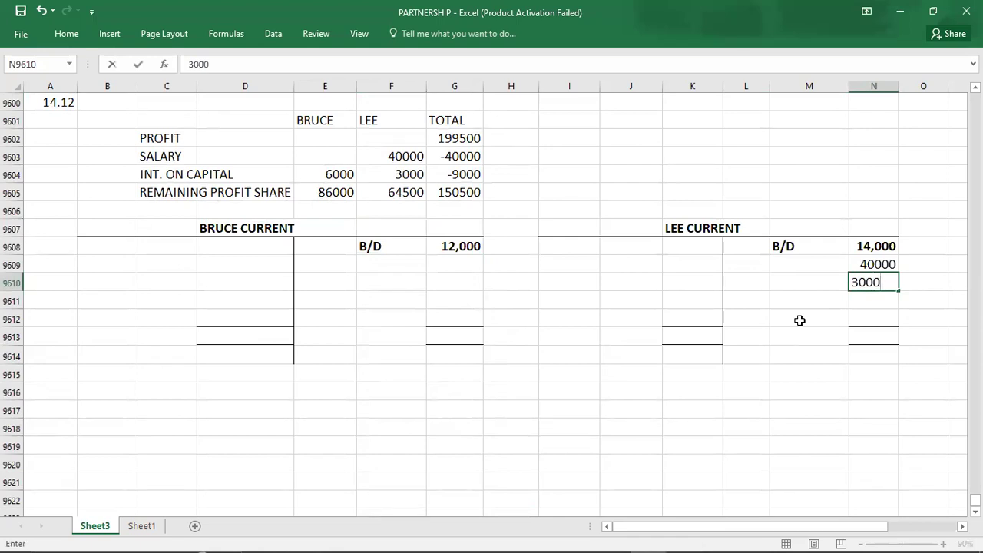
pyautogui.press('Return')
# Credit the first partner's current account with interest on capital of 6000 in G9609.
pyautogui.click(464, 263)
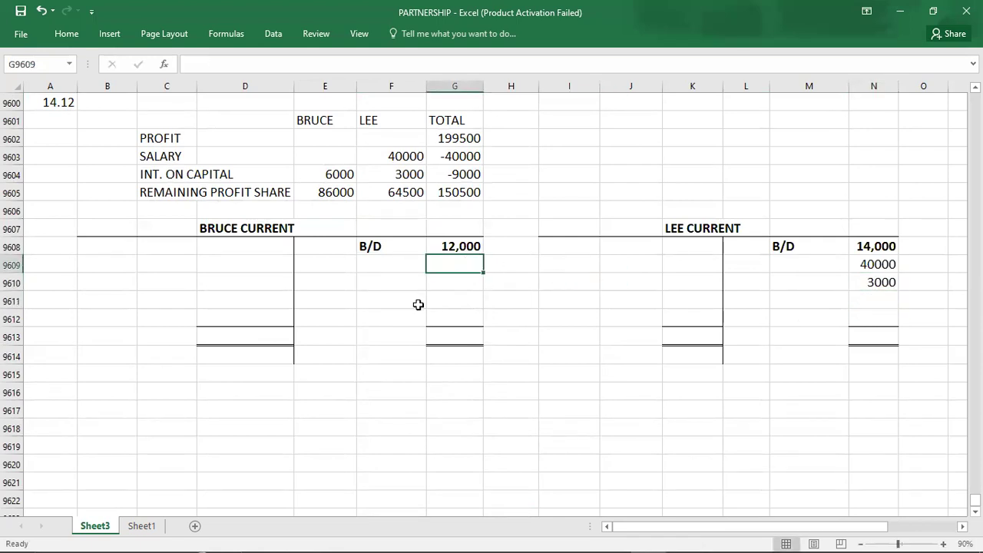
pyautogui.write('6000')
pyautogui.press('Return')
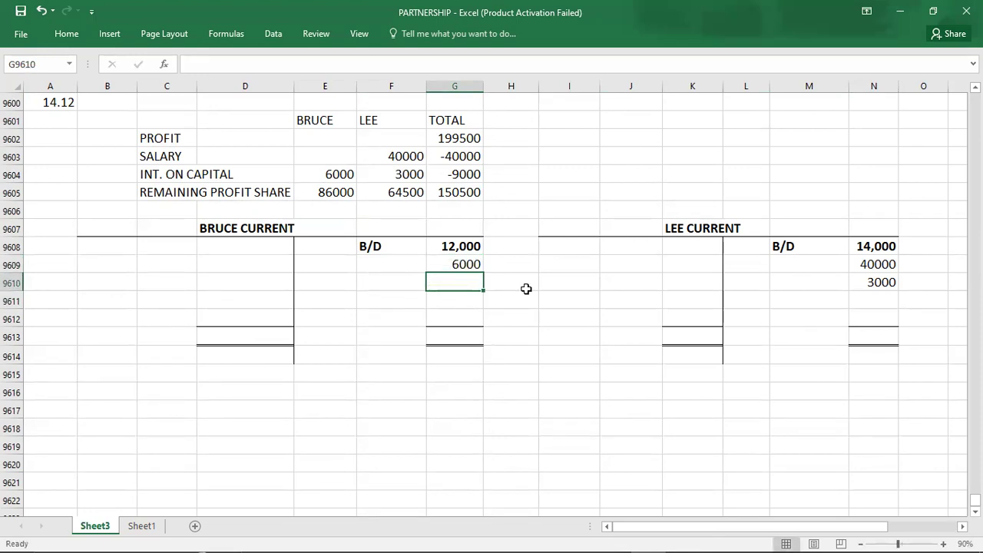
# Credit the residual profit shares to the current accounts: 64500 in N9611 for the second partner and 86000 in G9610 for the first.
pyautogui.click(877, 299)
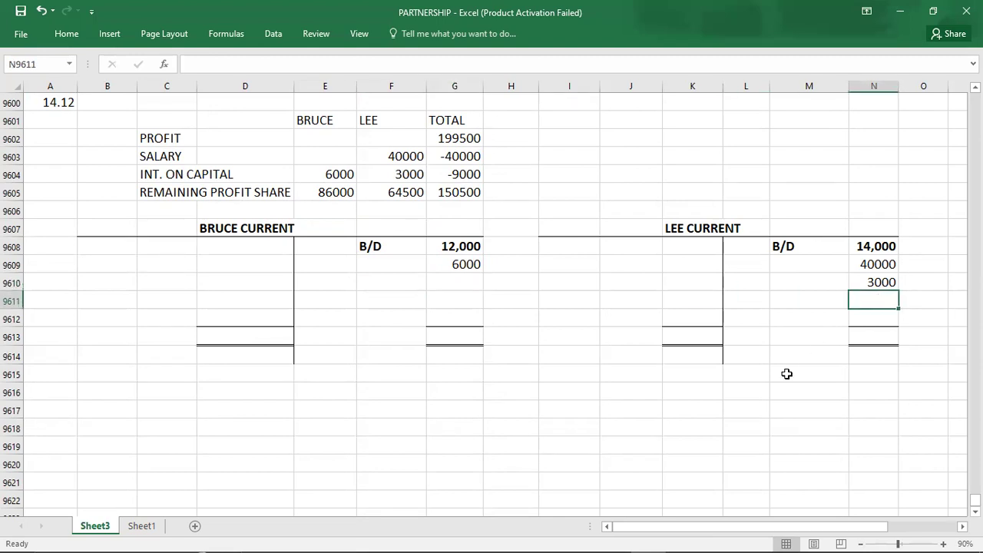
pyautogui.write('5')
pyautogui.write('64500')
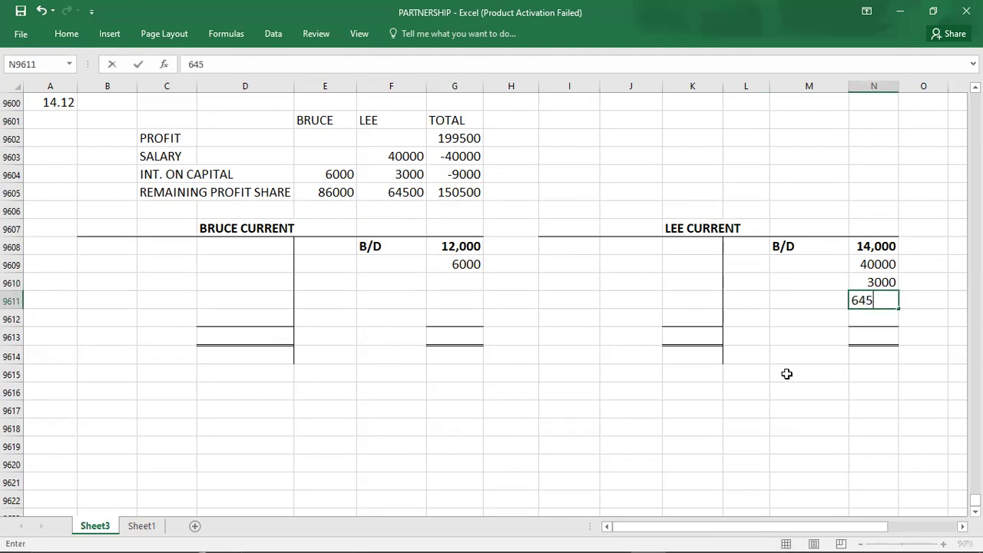
pyautogui.click(454, 281)
pyautogui.write('86000')
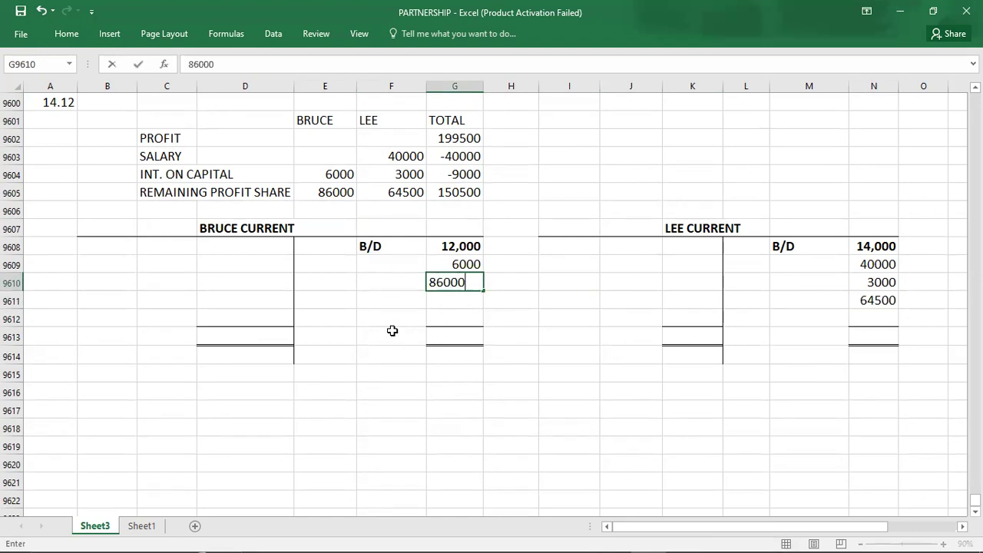
pyautogui.press('Return')
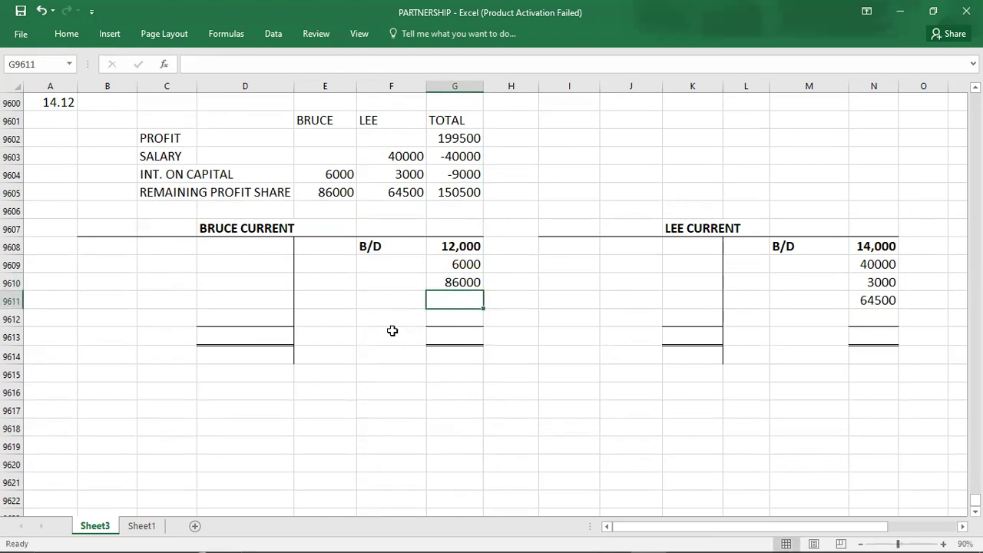
# Check the first partner's monthly drawings in the PDF and debit the yearly total of 90000 in D9608.
pyautogui.hotkey('alt', 'Tab')
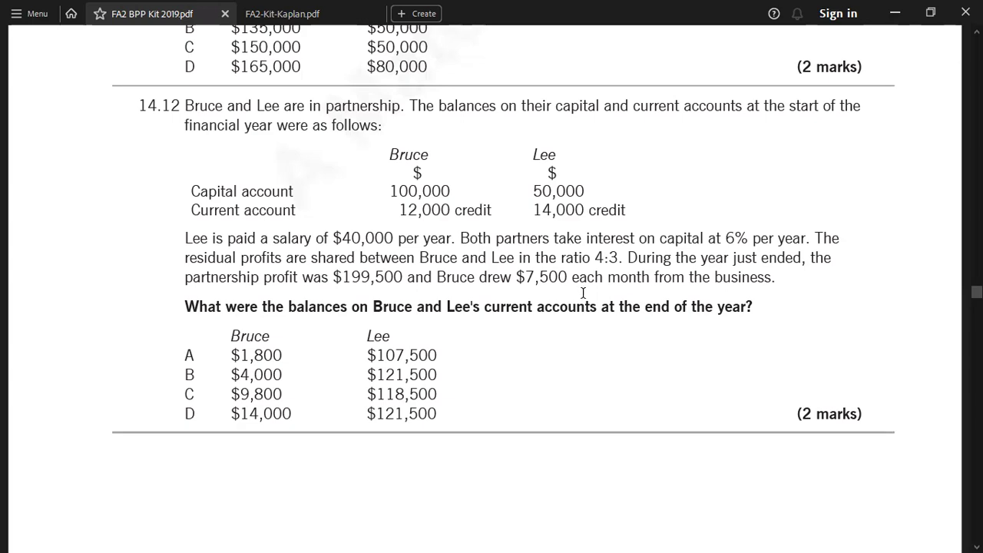
pyautogui.hotkey('alt', 'Tab')
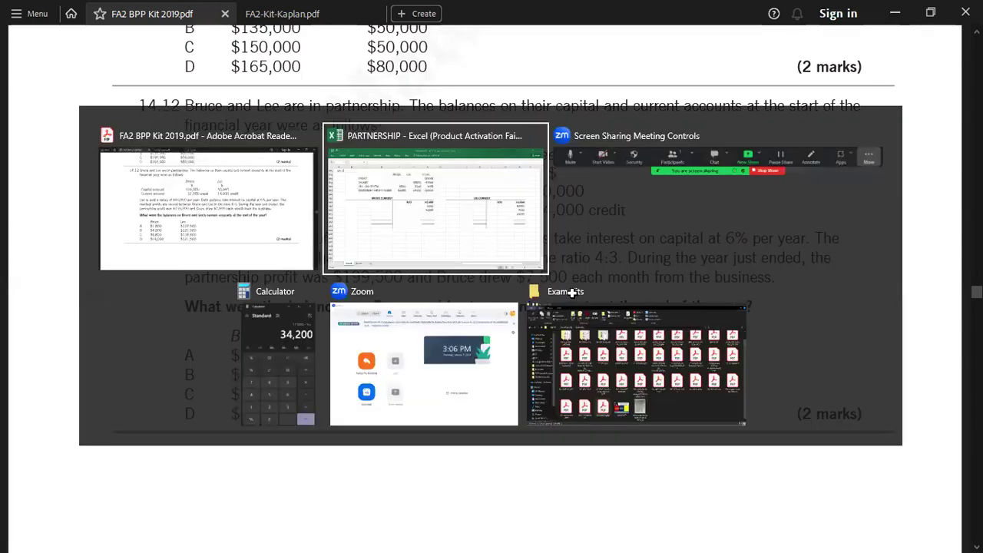
pyautogui.hotkey('alt', 'Tab')
pyautogui.hotkey('alt', 'Tab')
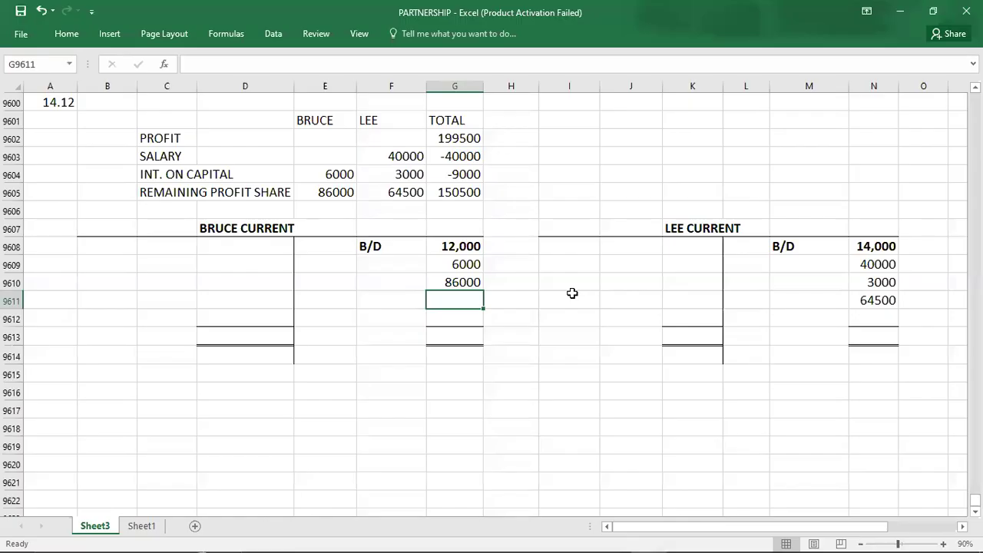
pyautogui.click(246, 248)
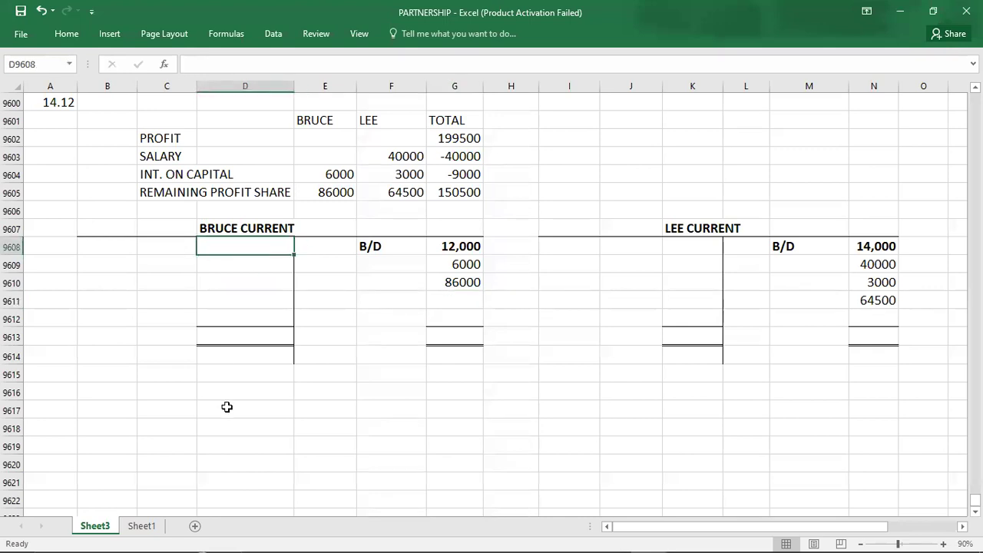
pyautogui.write('90000')
pyautogui.press('Return')
# Add up the first partner's credits and enter the total 104000 on both sides, in G9613 and D9613.
pyautogui.press('Left')
pyautogui.press('Up')
pyautogui.press('Down')
pyautogui.press('Down')
pyautogui.press('Down')
pyautogui.press('Down')
pyautogui.press('Right')
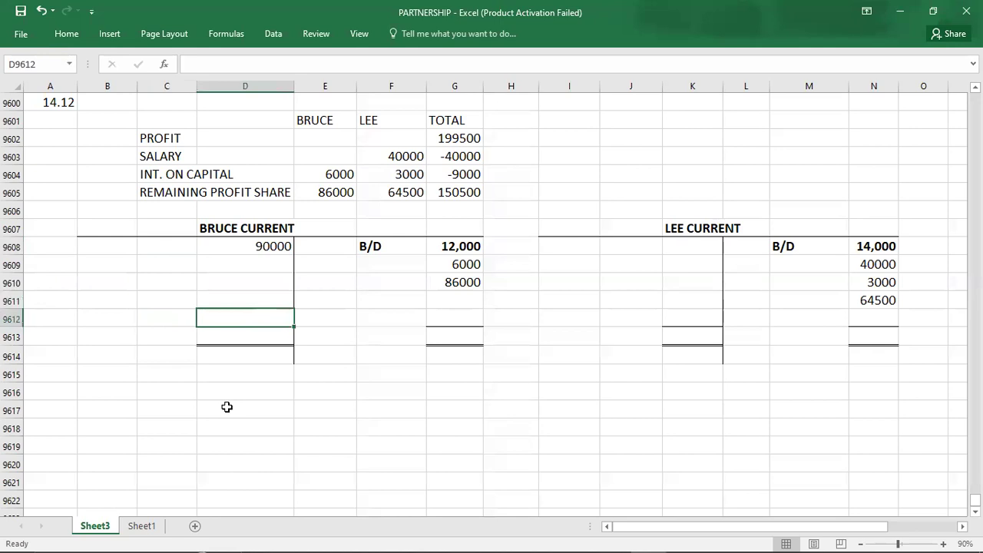
pyautogui.press('Right')
pyautogui.press('Right')
pyautogui.press('Right')
pyautogui.press('Up')
pyautogui.press('Up')
pyautogui.press('Up')
pyautogui.moveTo(461, 264); pyautogui.dragTo(461, 283)
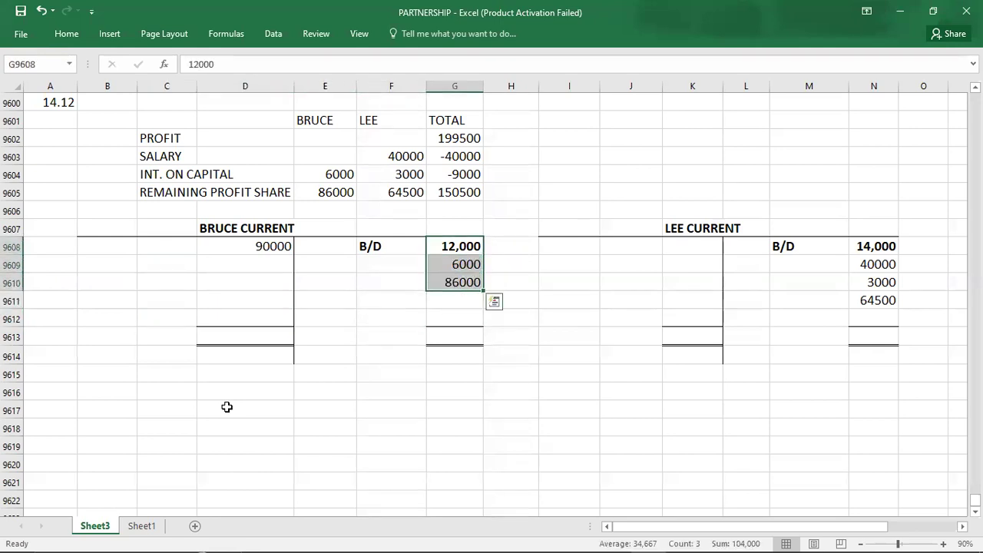
pyautogui.press('Down')
pyautogui.press('Down')
pyautogui.press('Down')
pyautogui.press('Down')
pyautogui.press('Down')
pyautogui.write('1')
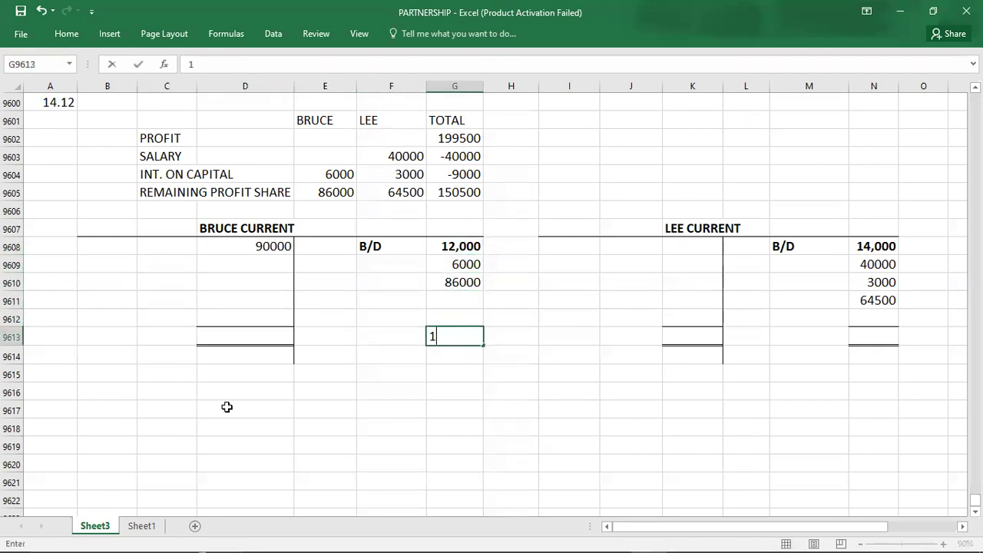
pyautogui.write('04000')
pyautogui.press('Left')
pyautogui.press('Left')
pyautogui.press('Left')
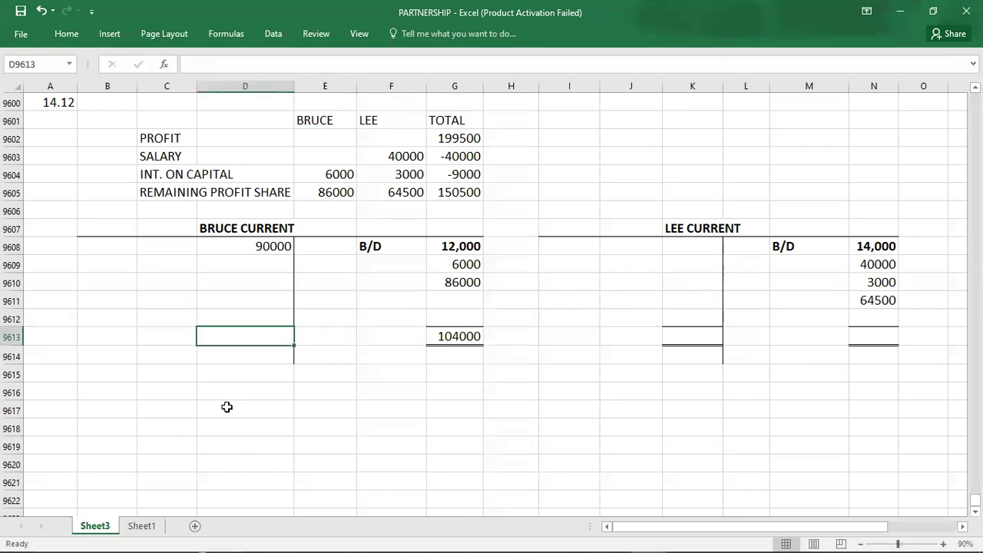
pyautogui.write('104000')
# Enter the first partner's closing balance as C/D in C9612 with 14000 in D9612.
pyautogui.press('Up')
pyautogui.press('Left')
pyautogui.write('C/D')
pyautogui.press('Right')
pyautogui.write('14000')
pyautogui.press('Return')
pyautogui.press('Left')
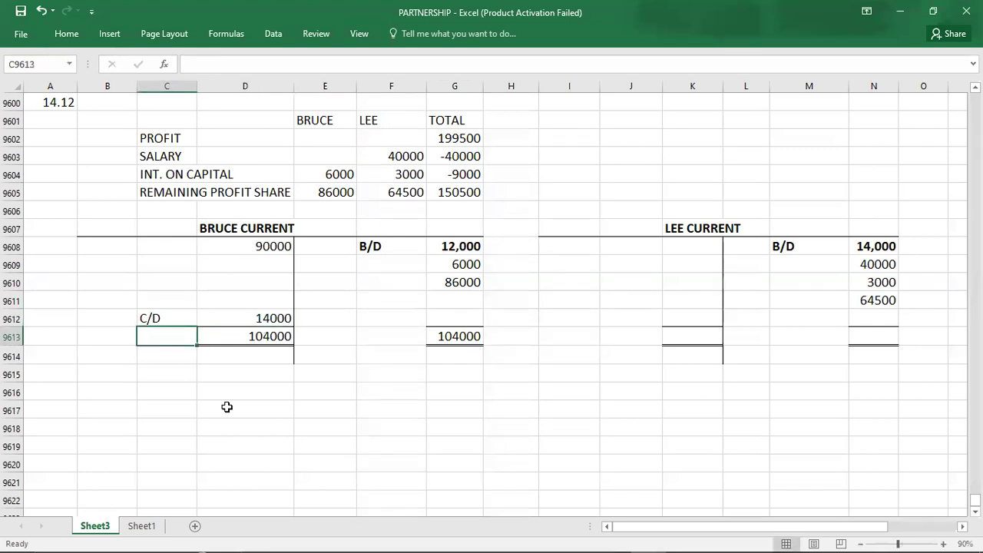
# Add up the second partner's credits and enter the total 121500 on both sides, in N9613 and K9613.
pyautogui.click(894, 340)
pyautogui.write('1')
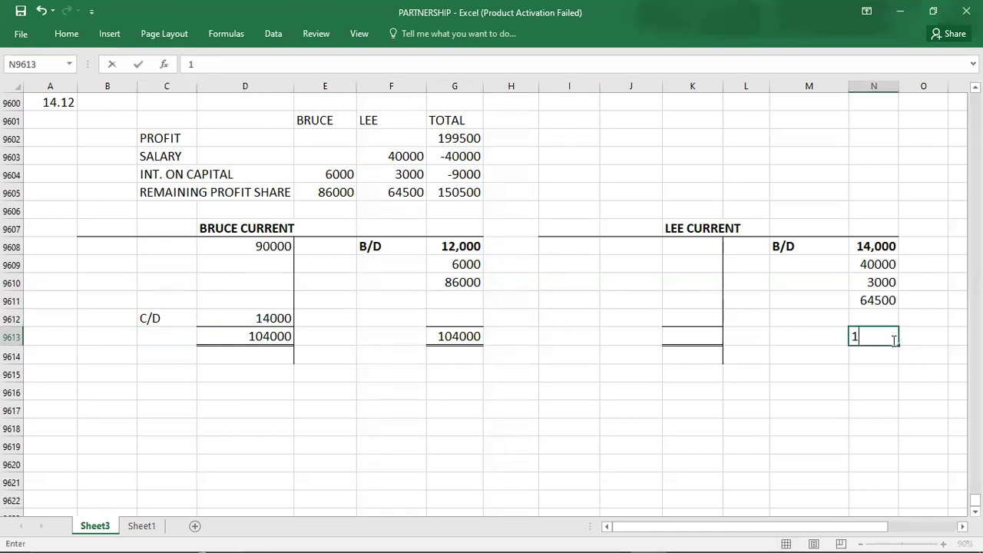
pyautogui.press('BackSpace')
pyautogui.press('Up')
pyautogui.hotkey('shift', 'Up')
pyautogui.hotkey('shift', 'Up')
pyautogui.hotkey('shift', 'Up')
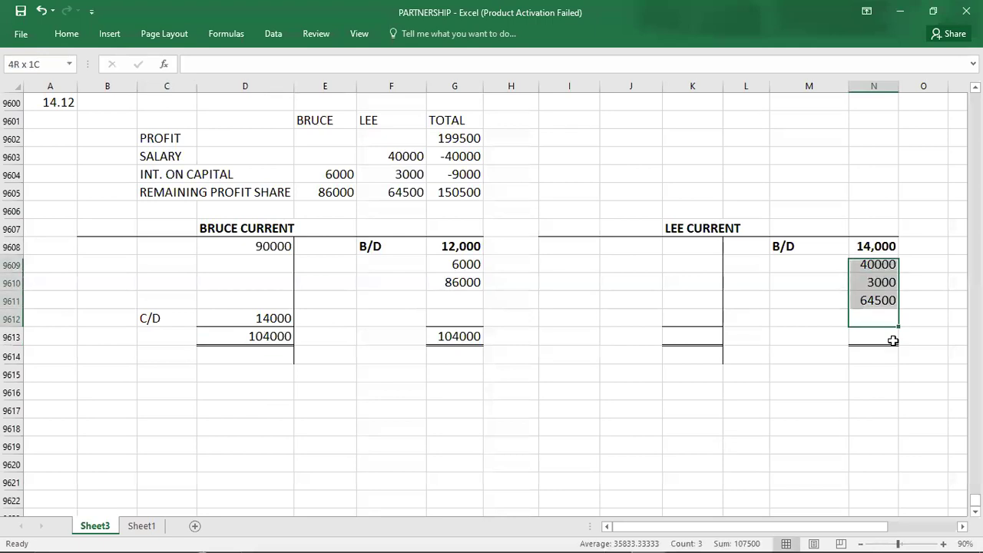
pyautogui.hotkey('shift', 'Up')
pyautogui.click(894, 341)
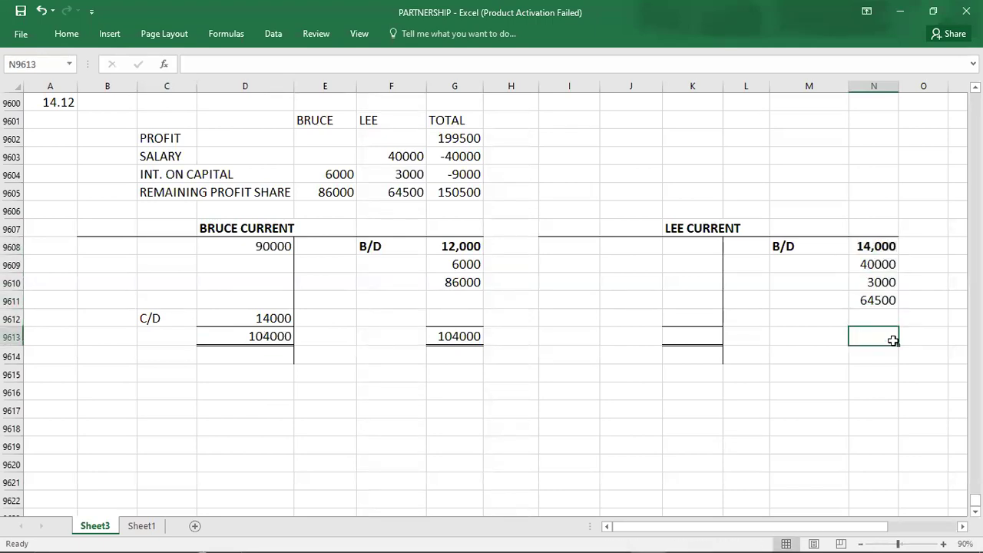
pyautogui.write('121500')
pyautogui.press('Left')
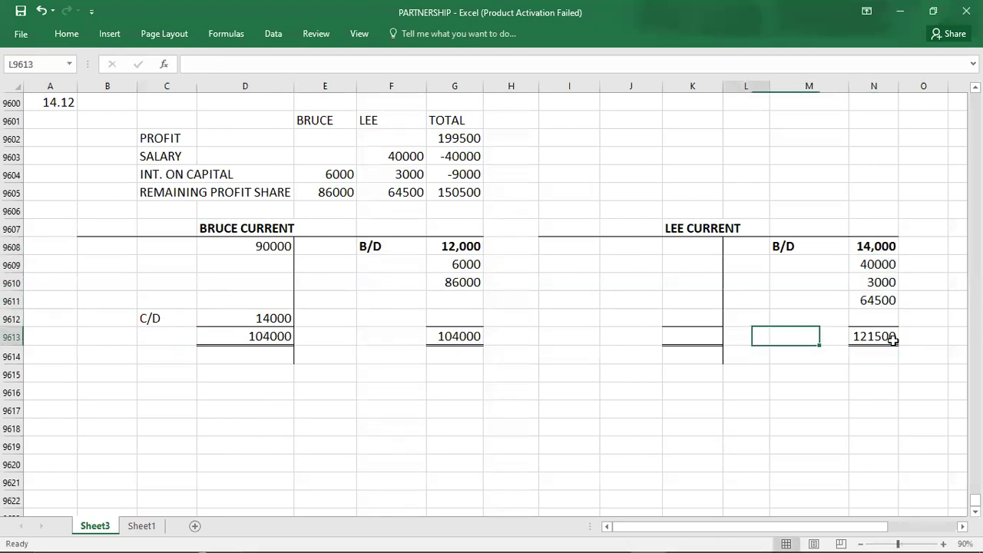
pyautogui.press('Left')
pyautogui.write('121500')
# Enter the second partner's closing balance as C/D in J9612 with 121500 in K9612.
pyautogui.press('Up')
pyautogui.press('Left')
pyautogui.write('C/D')
pyautogui.press('Right')
pyautogui.write('121500')
pyautogui.press('Down')
pyautogui.press('Down')
pyautogui.press('Left')
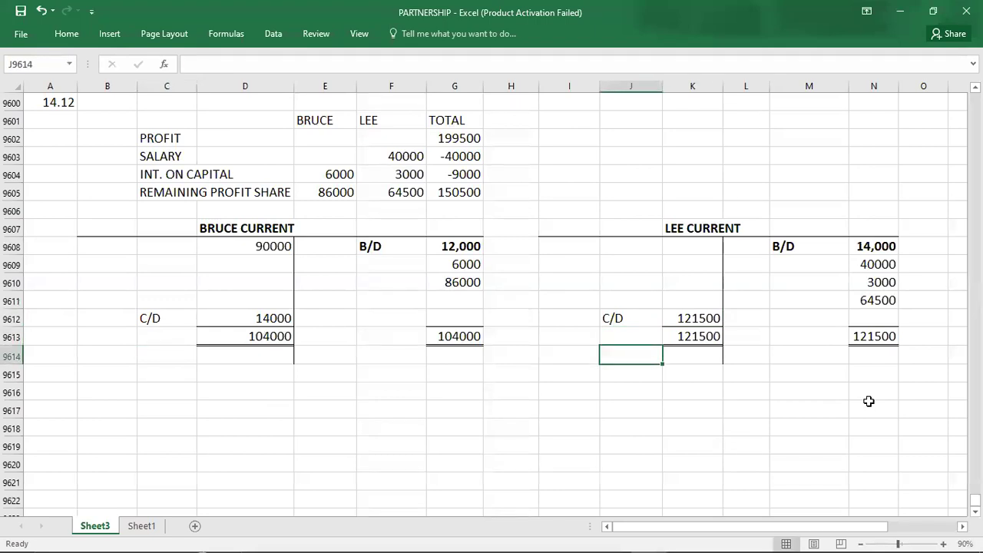
# Compare the closing balances with the PDF's answer options, enter 14.12 in A9601 and answer D in A9602, and save the workbook.
pyautogui.hotkey('alt', 'Tab')
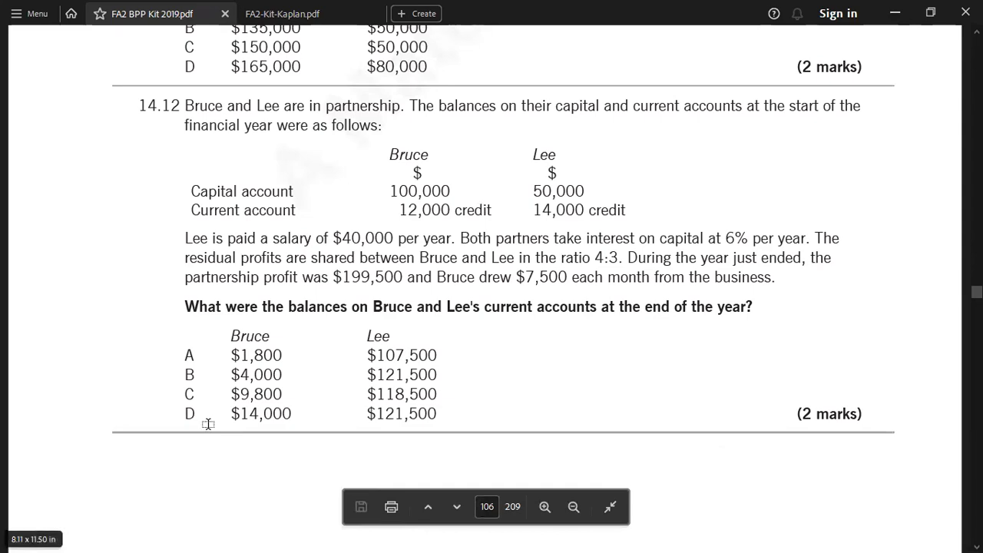
pyautogui.hotkey('alt', 'Tab')
pyautogui.press('Left')
pyautogui.press('Left')
pyautogui.press('Left')
pyautogui.press('Left')
pyautogui.press('Left')
pyautogui.press('Left')
pyautogui.press('Left')
pyautogui.press('Left')
pyautogui.press('Left')
pyautogui.press('Up')
pyautogui.press('Up')
pyautogui.press('Up')
pyautogui.press('Up')
pyautogui.press('Up')
pyautogui.press('Up')
pyautogui.press('Up')
pyautogui.press('Up')
pyautogui.press('Up')
pyautogui.press('Up')
pyautogui.press('Up')
pyautogui.press('Up')
pyautogui.press('Up')
pyautogui.hotkey('alt', 'Tab')
pyautogui.hotkey('alt', 'Tab')
pyautogui.write('14.12')
pyautogui.press('Return')
pyautogui.write('D')
pyautogui.press('Return')
pyautogui.press('Return')
pyautogui.press('Return')
pyautogui.press('Return')
pyautogui.hotkey('ctrl', 's')
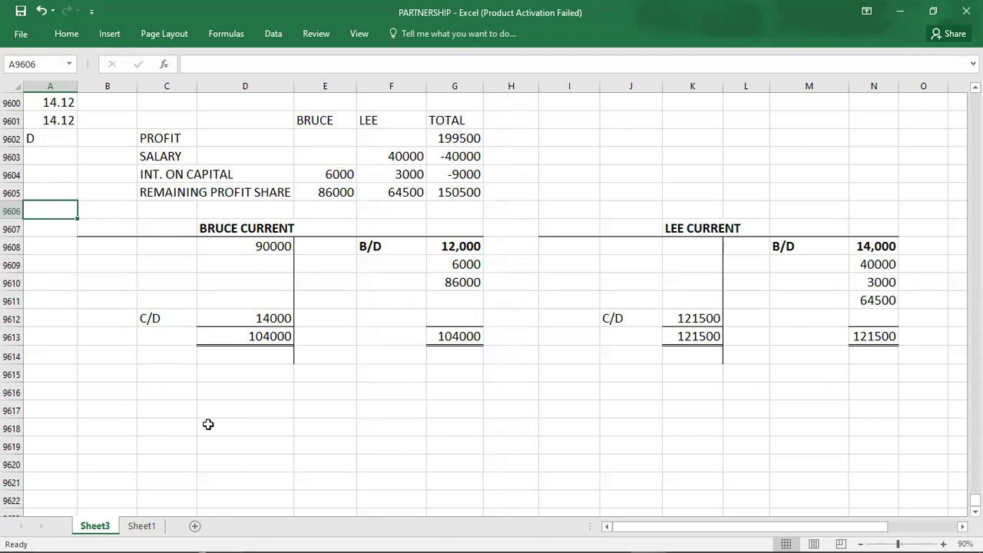
# Switch to question 14.13 in the FA2 BPP Kit PDF and bring up Calculator beside it.
pyautogui.click(920, 7)
pyautogui.hotkey('alt', 'Tab')
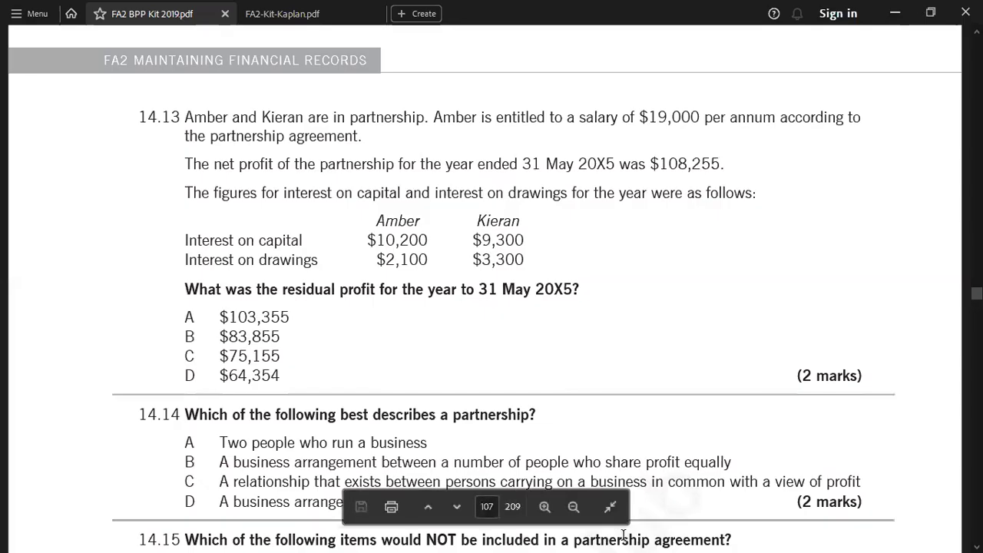
pyautogui.hotkey('alt', 'Tab')
pyautogui.press('Tab')
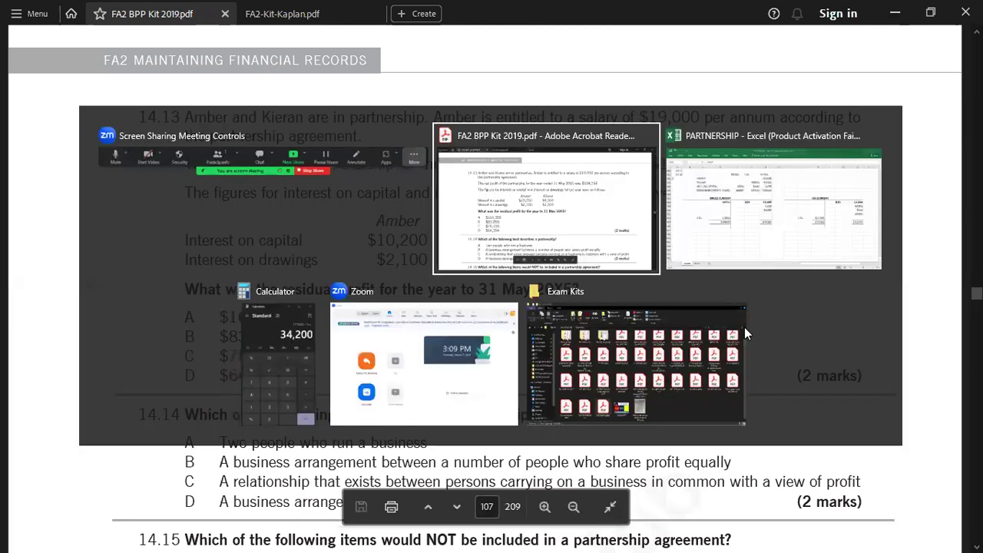
pyautogui.press('Escape')
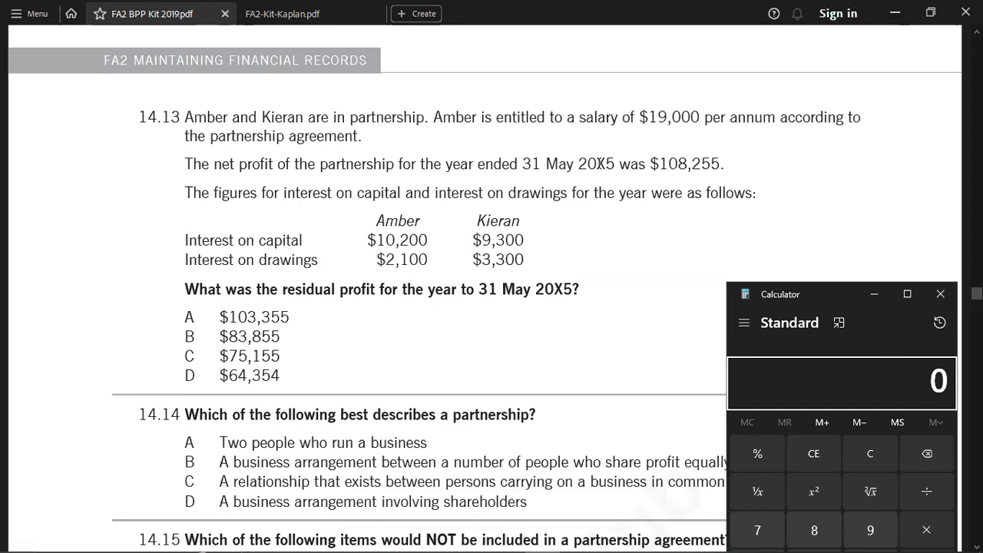
# In Calculator, start from the net profit of 108255 and subtract the salary of 19000 and interest on capital of 10200 and 9300.
pyautogui.write('108,255')
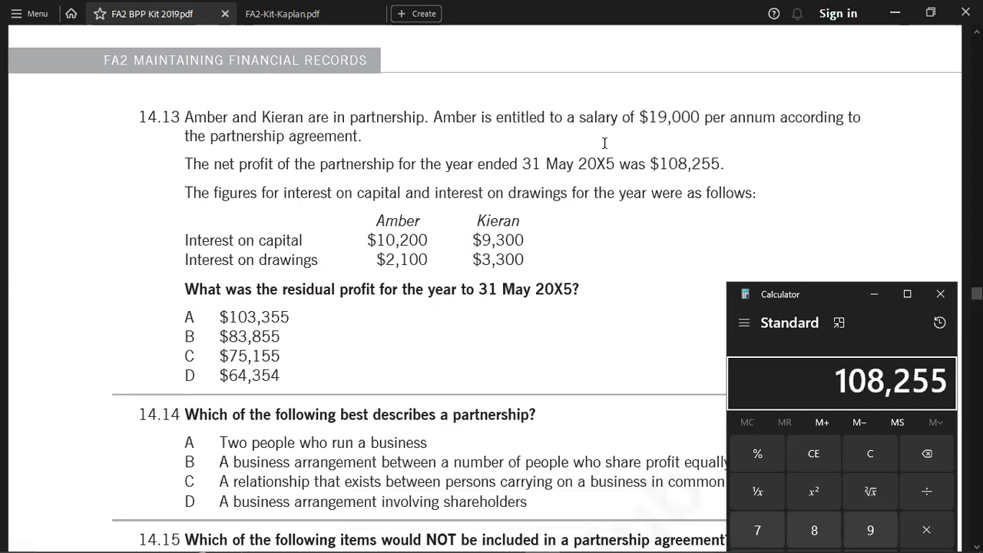
pyautogui.press('-')
pyautogui.write('190000')
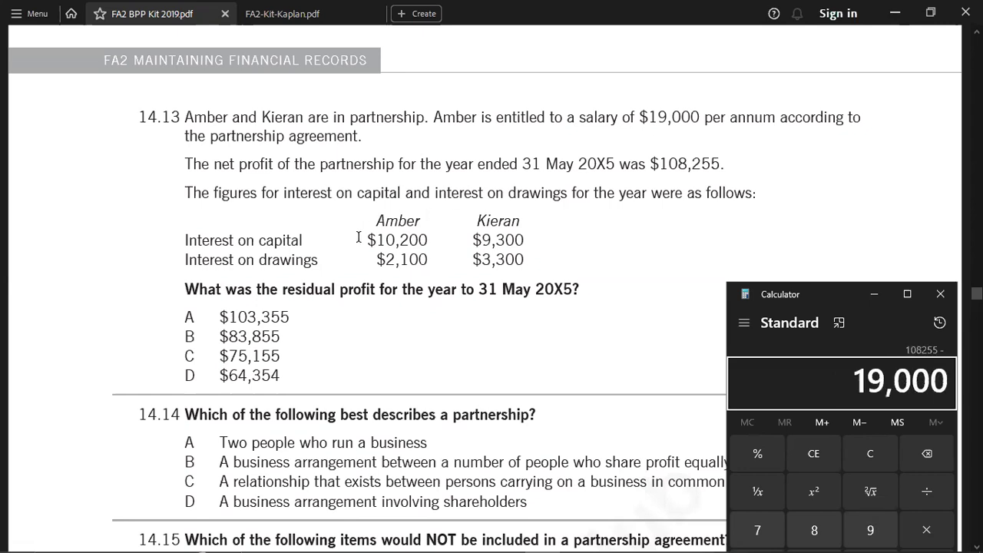
pyautogui.press('-')
pyautogui.write('10,200')
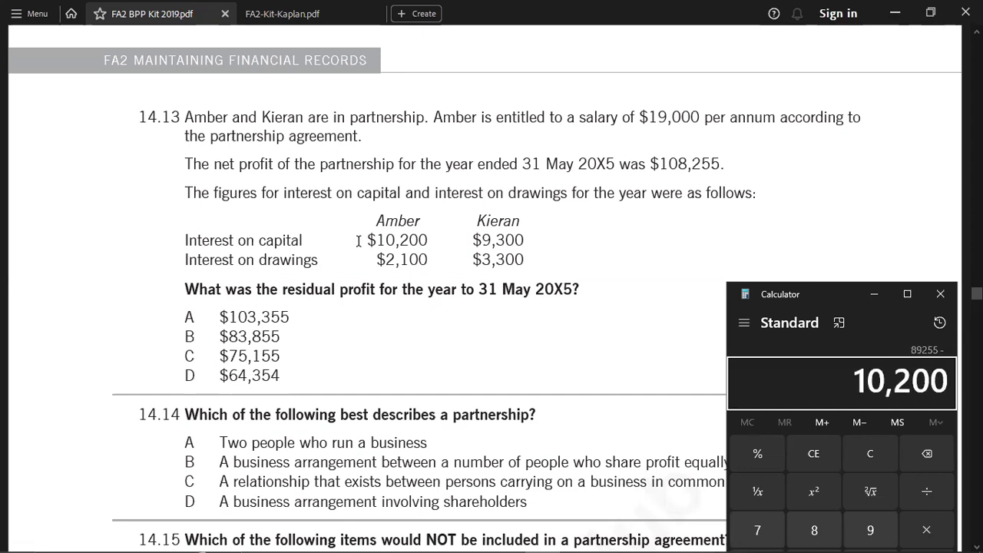
pyautogui.press('-')
pyautogui.write('9300')
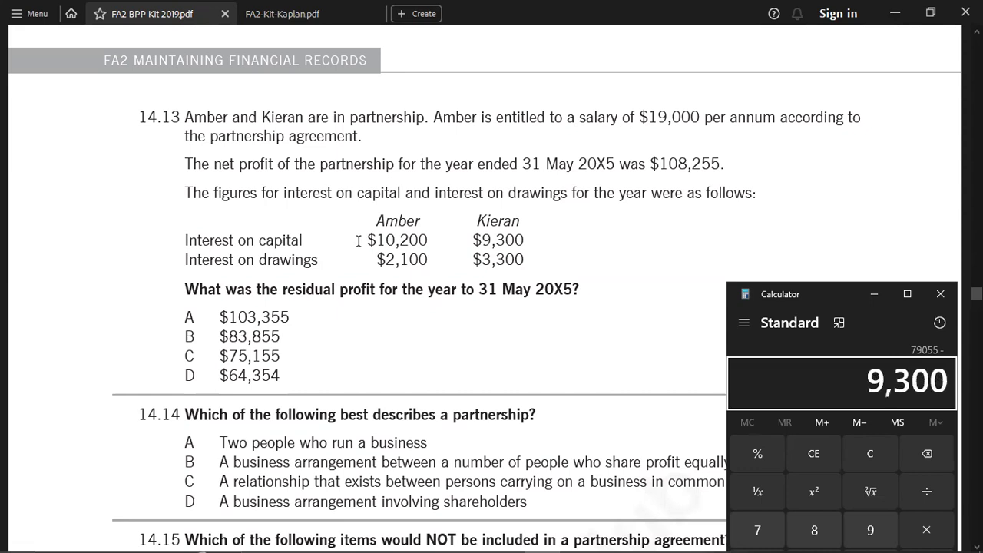
# Add the interest on drawings of 2100 and 3300 to complete the residual profit calculation for question 14.13.
pyautogui.press('+')
pyautogui.write('2100')
pyautogui.press('+')
pyautogui.write('3300')
pyautogui.press('Return')
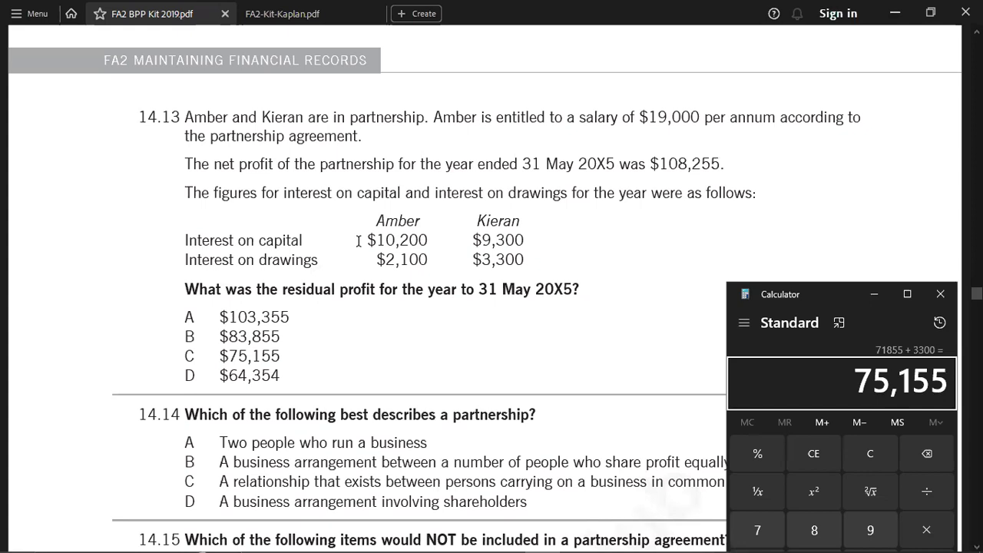
# Return to the PDF and read questions 14.14 to 14.16 on partnership definitions, agreements and accounts.
pyautogui.click(40, 219)
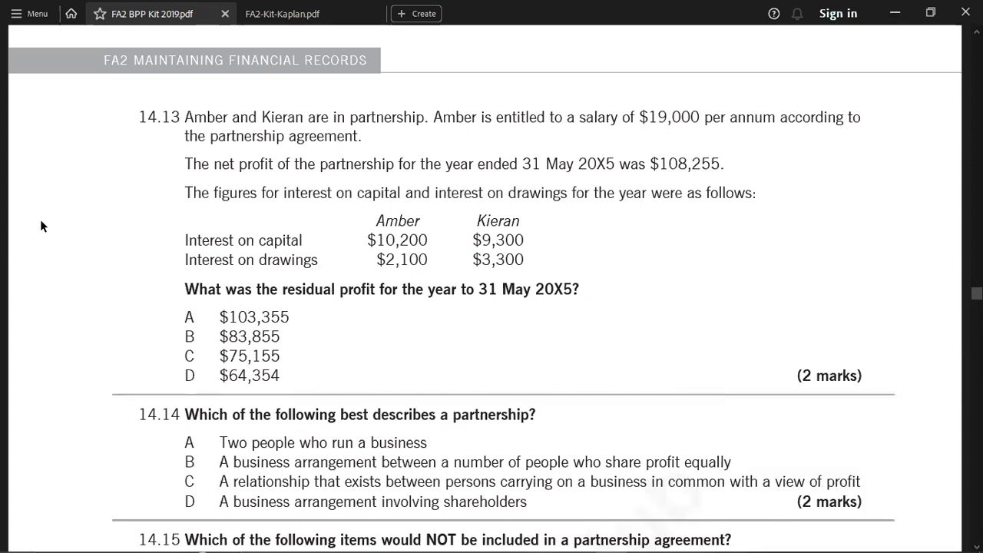
pyautogui.scroll(-3, 40, 218)
pyautogui.scroll(-4, 40, 219)
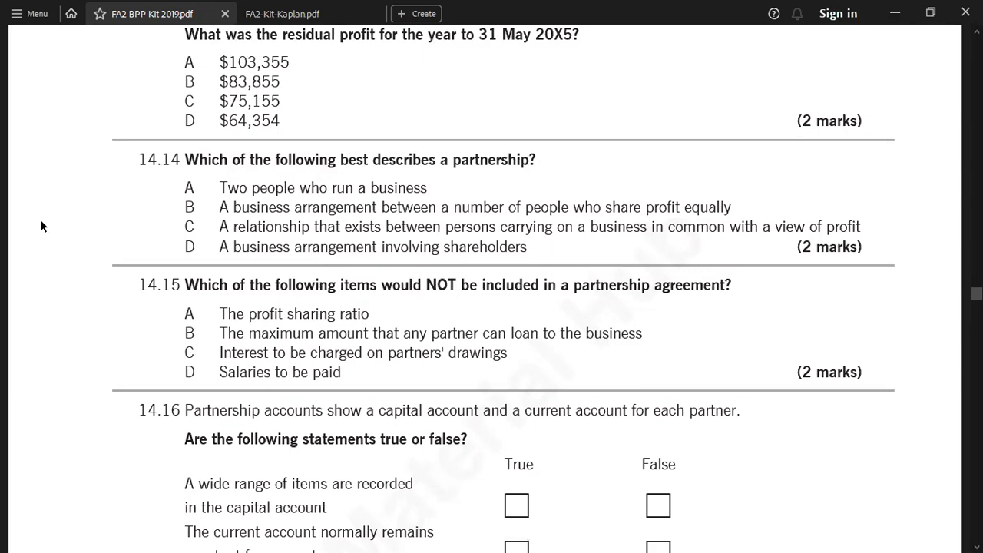
pyautogui.scroll(-3, 40, 219)
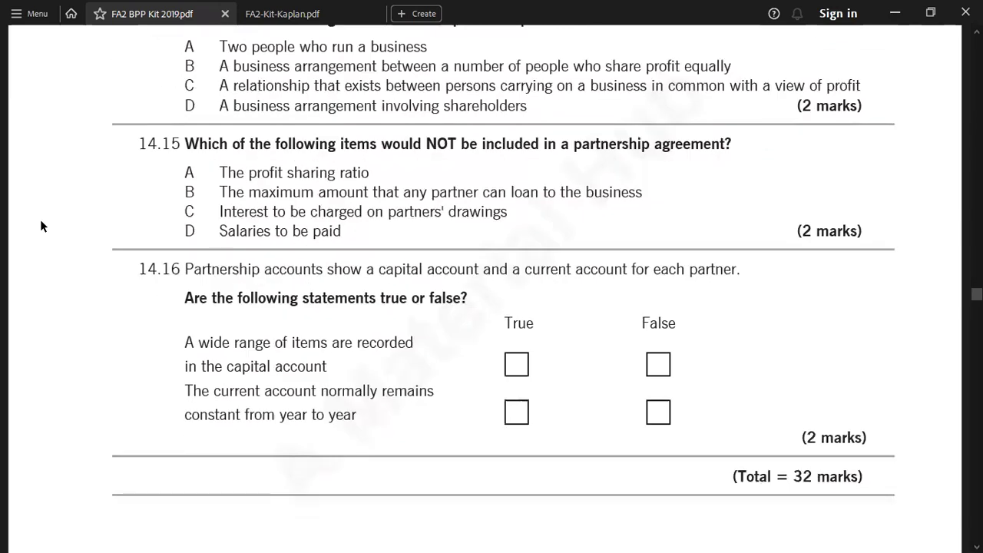
pyautogui.scroll(-1, 40, 219)
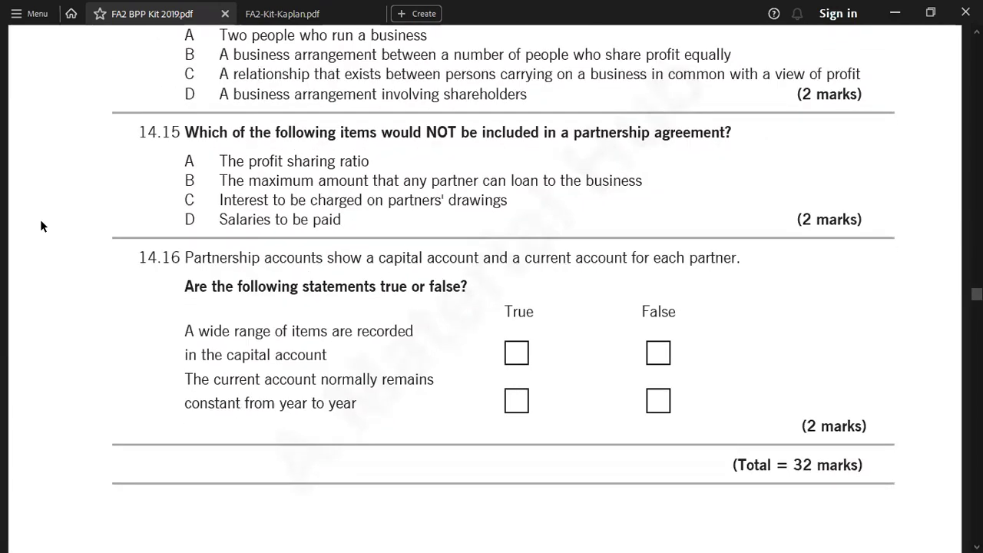